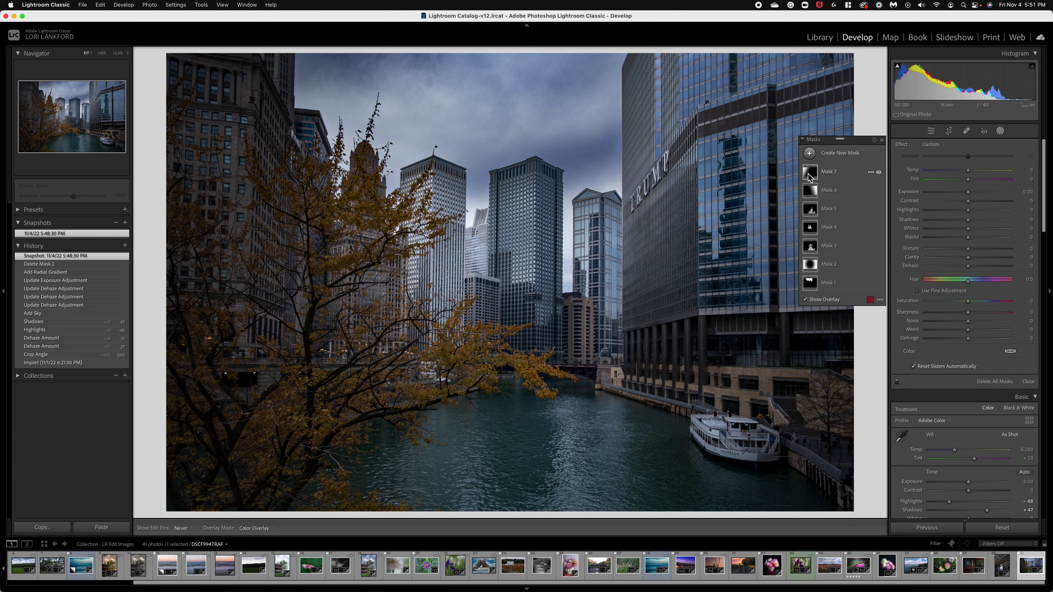
# Step: Compare the edited river photo with its unedited original and return to the edited version
pyautogui.moveTo(808, 176)
pyautogui.press('\\')
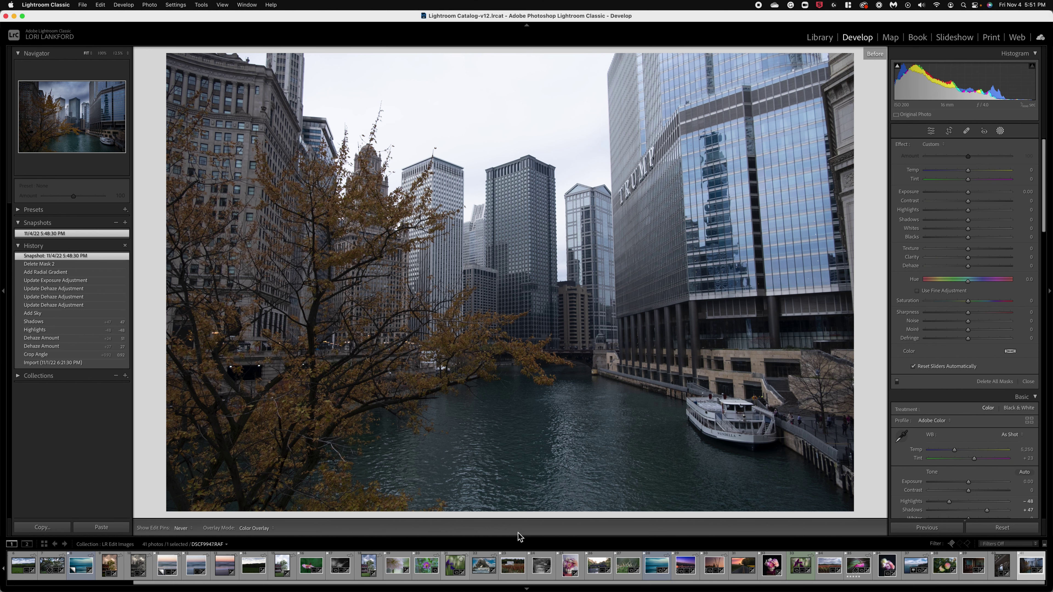
pyautogui.press('\\')
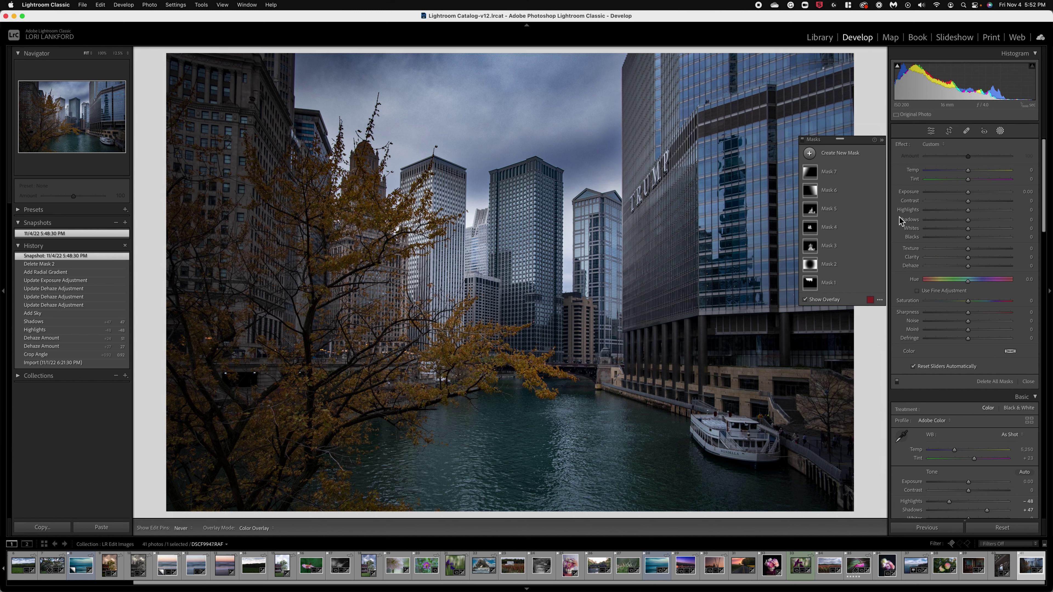
# Step: In the sky selection of Mask 1, set Dehaze to 74 and Noise to 66
pyautogui.click(811, 284)
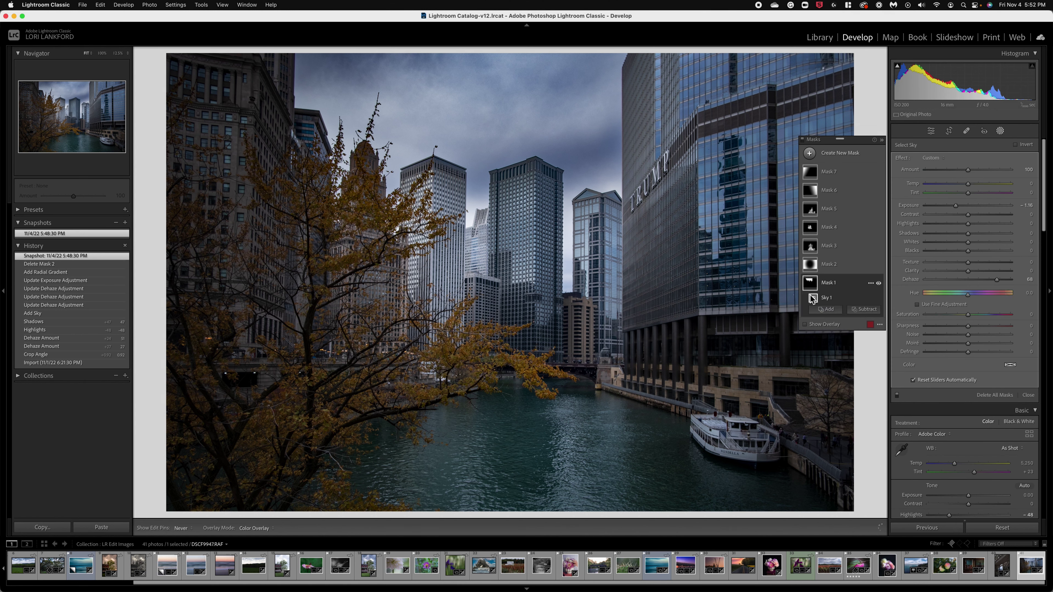
pyautogui.moveTo(813, 298)
pyautogui.moveTo(997, 280)
pyautogui.mouseDown()
pyautogui.moveTo(969, 282)
pyautogui.moveTo(999, 280)
pyautogui.mouseUp()
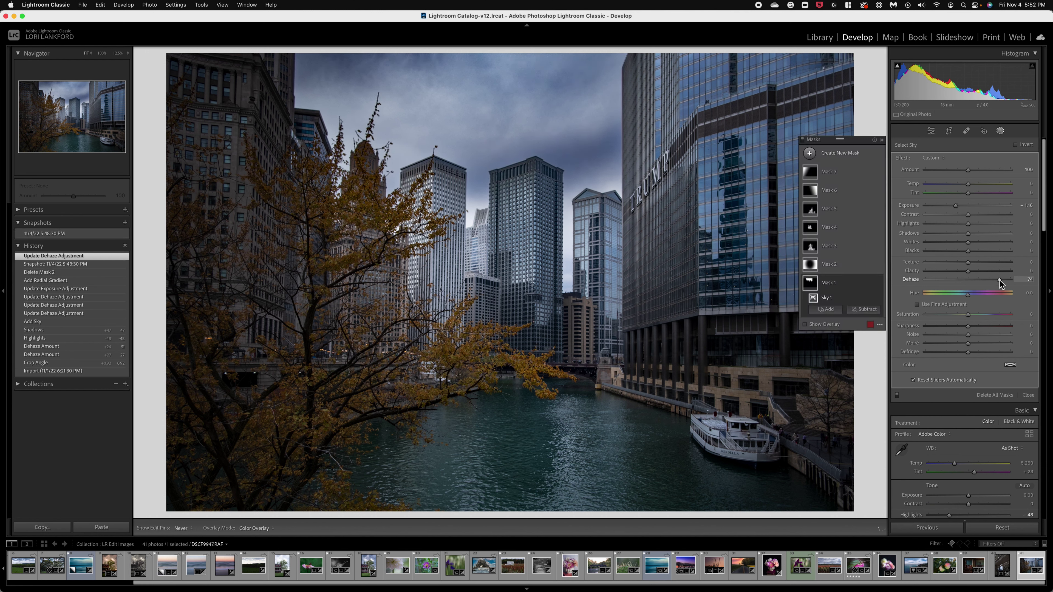
pyautogui.click(988, 338)
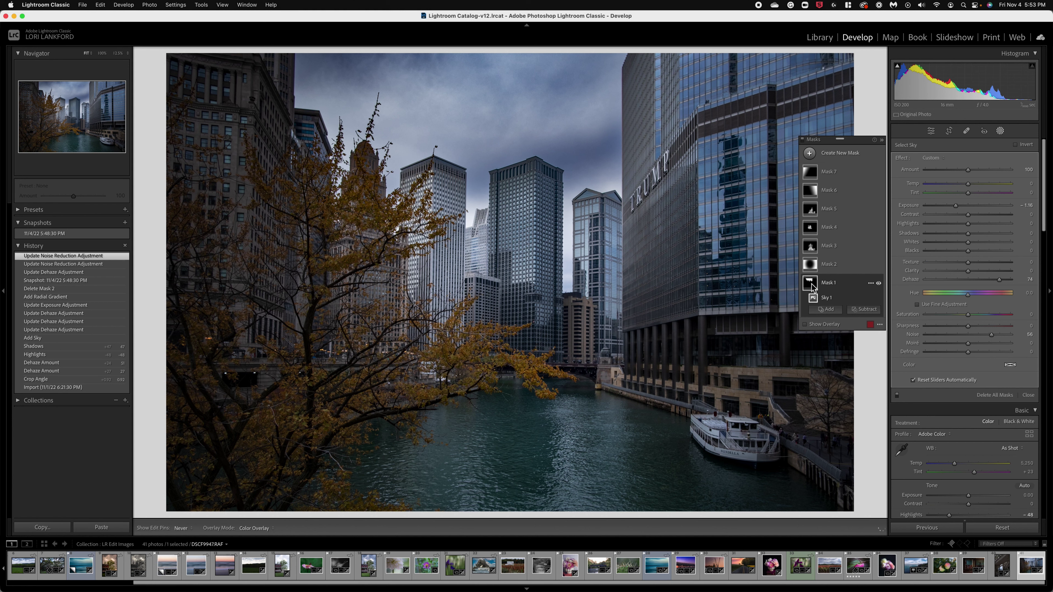
# Step: Review the radial gradient in Mask 2 and the brush areas and settings of Masks 3 and 4
pyautogui.click(811, 268)
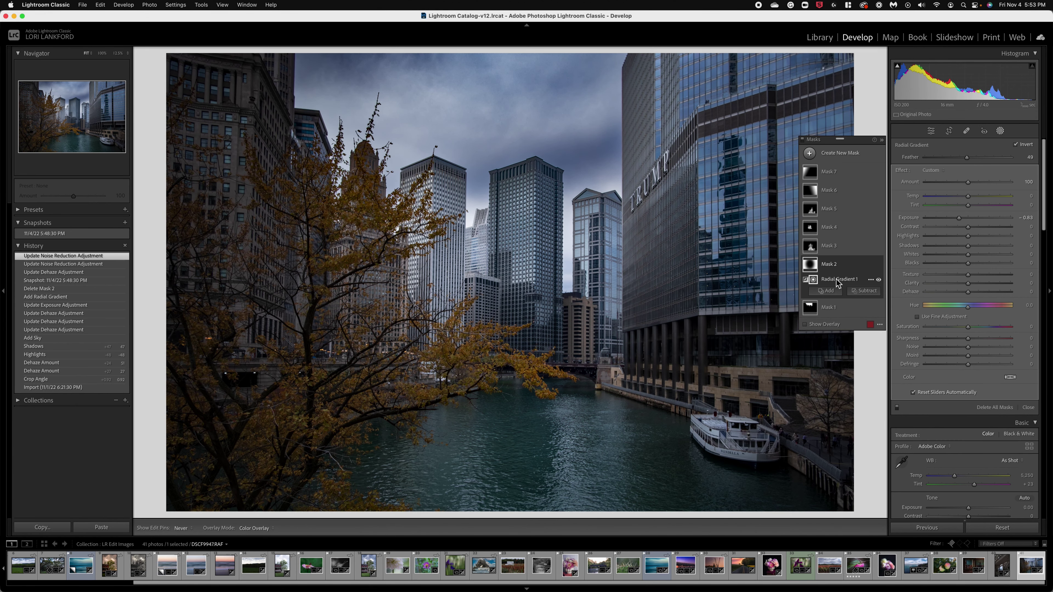
pyautogui.click(805, 324)
pyautogui.click(812, 246)
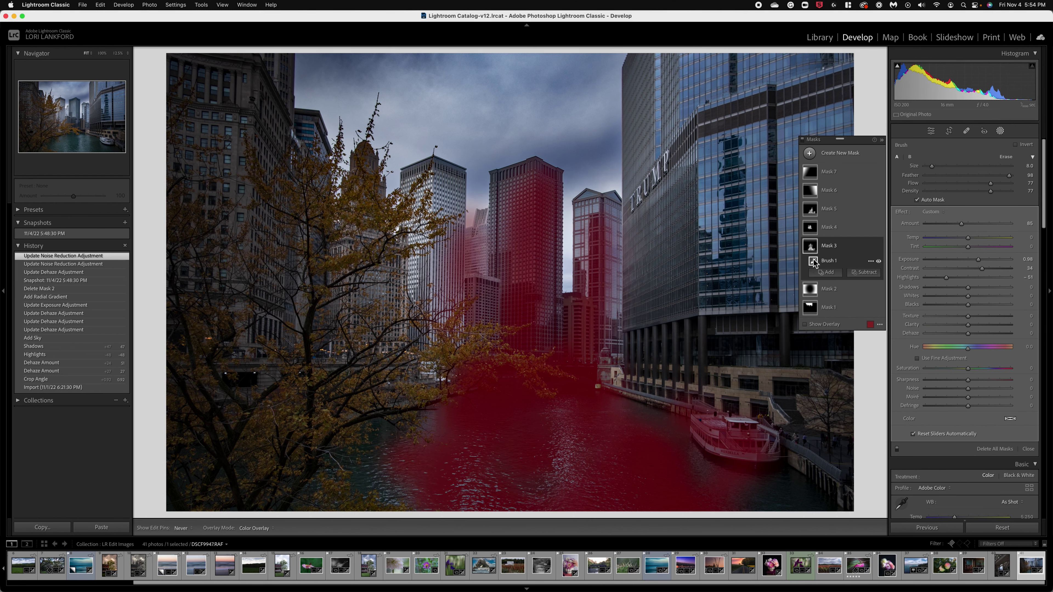
pyautogui.click(811, 227)
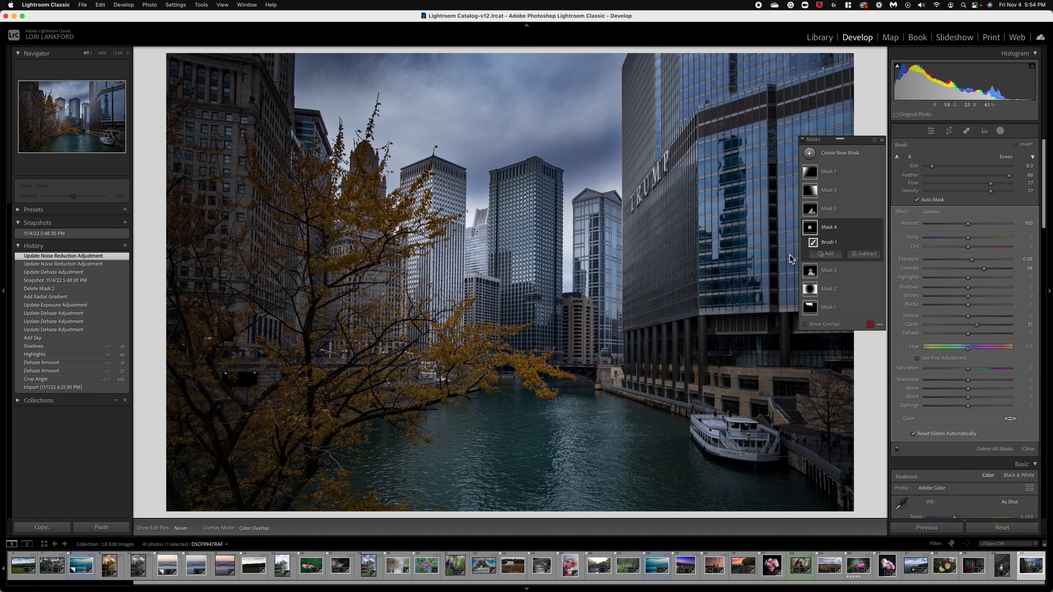
pyautogui.moveTo(815, 242)
pyautogui.click(811, 229)
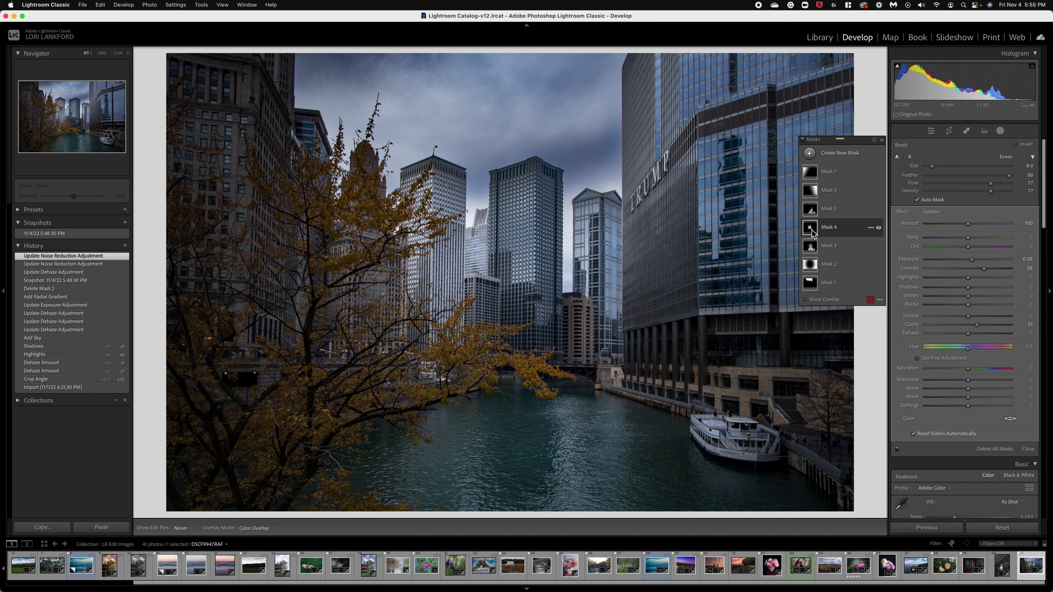
# Step: Review the brush area of Mask 5 and the linear gradients of Masks 6 and 7 with their settings
pyautogui.click(812, 211)
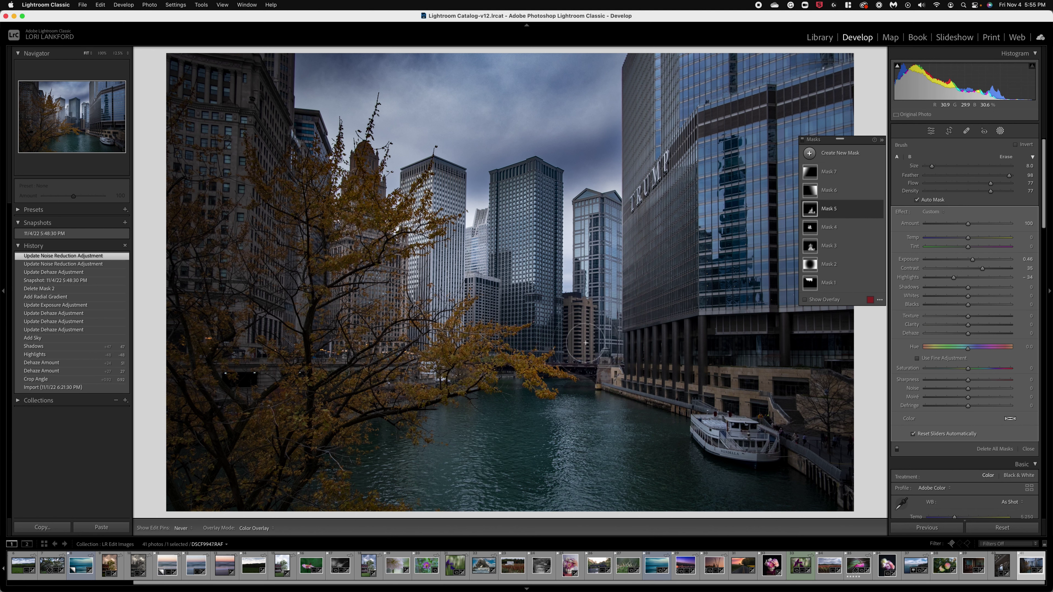
pyautogui.click(809, 211)
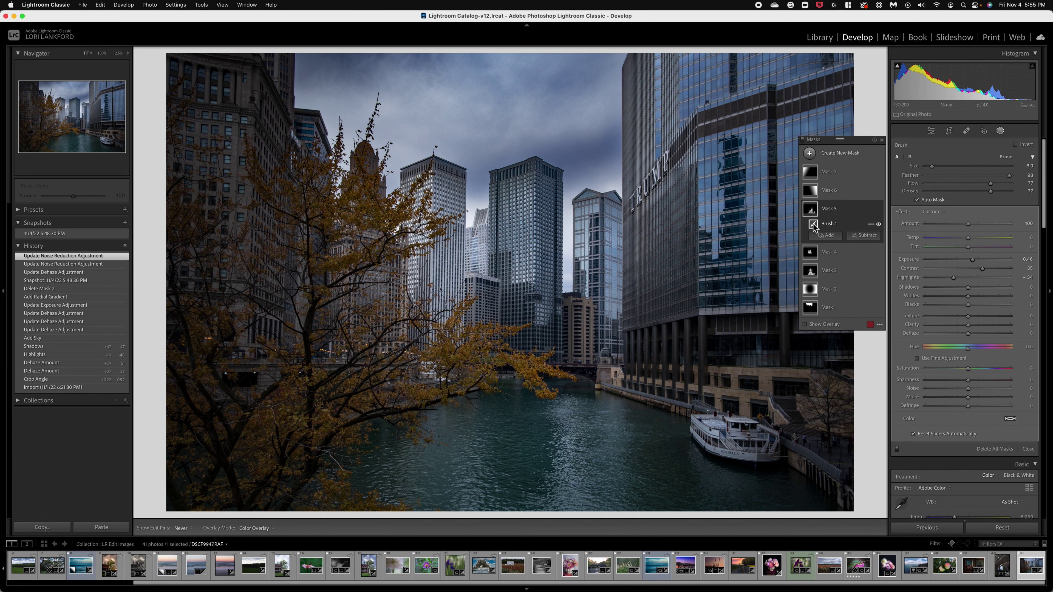
pyautogui.moveTo(814, 224)
pyautogui.click(812, 194)
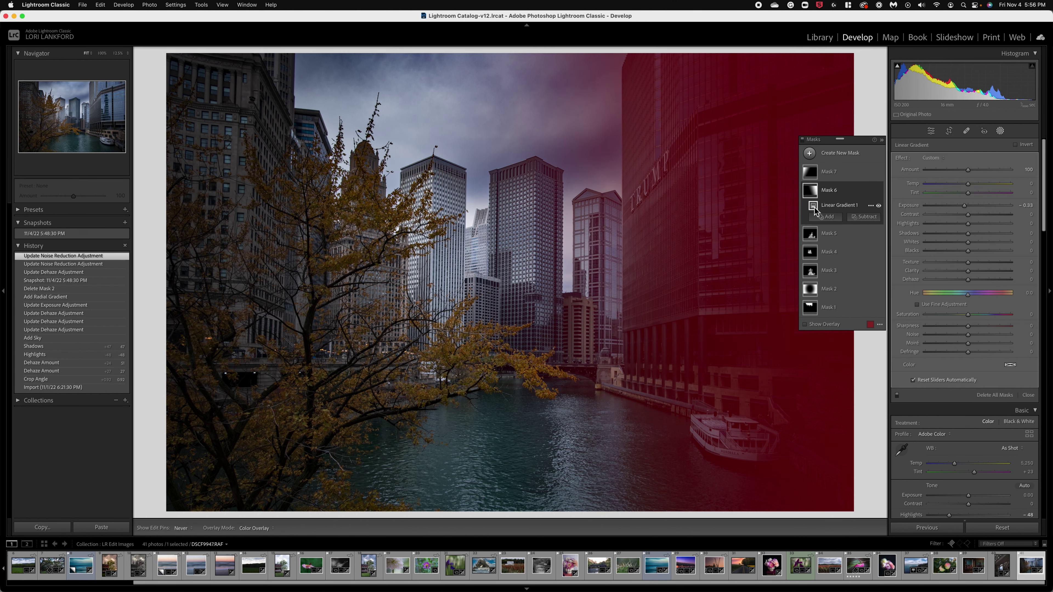
pyautogui.click(811, 174)
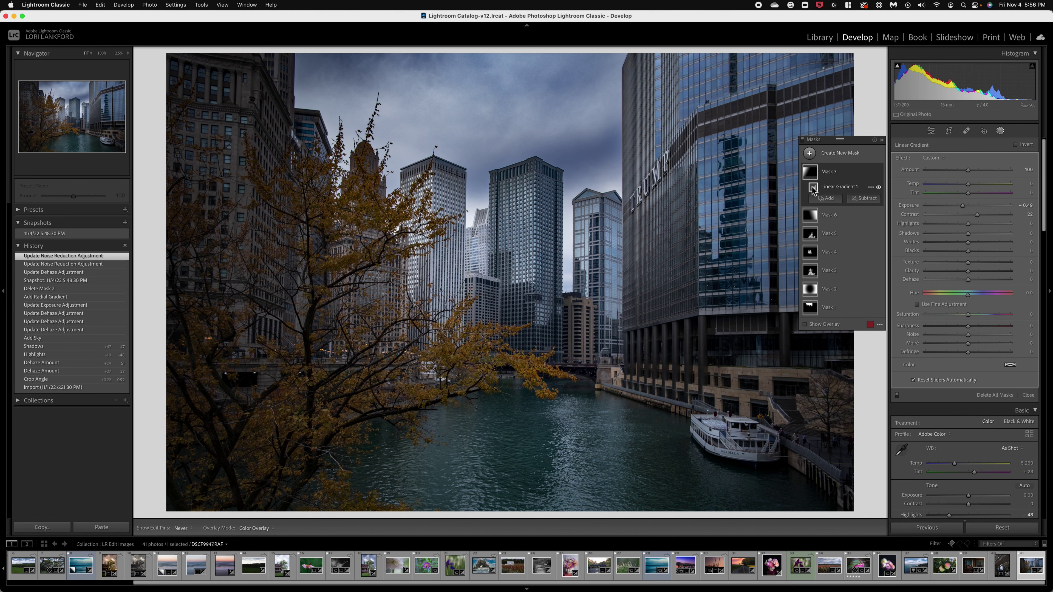
pyautogui.moveTo(815, 192)
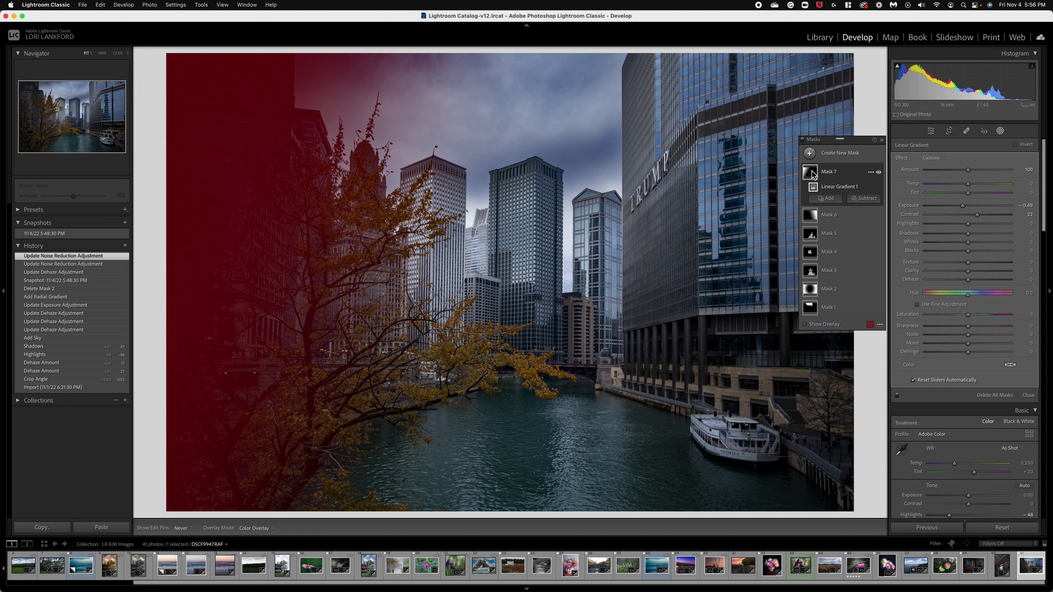
pyautogui.click(812, 172)
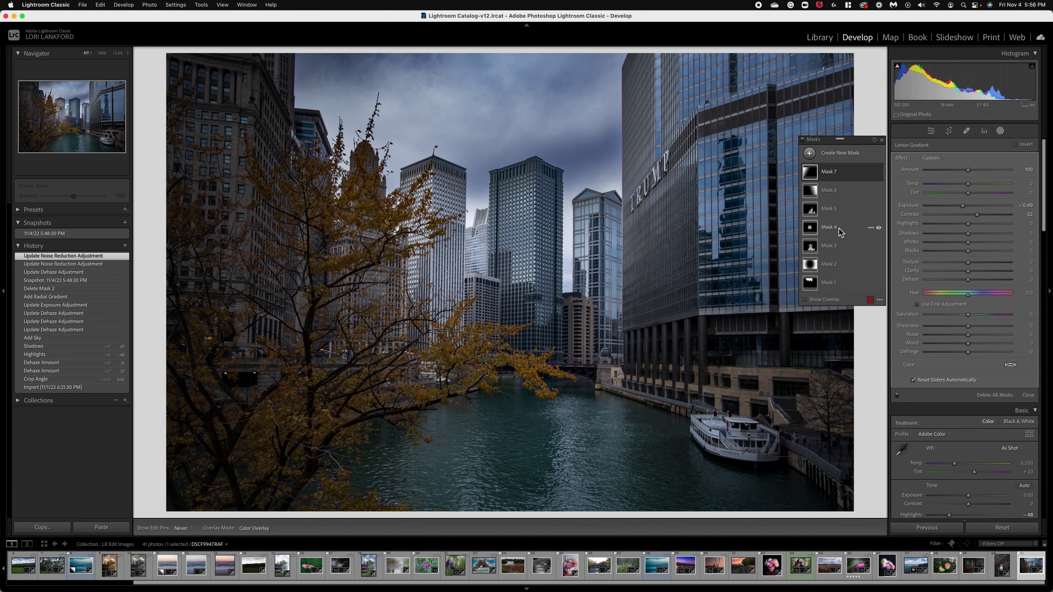
# Step: Collapse the mask list, leave masking and examine the photo's global tone and HSL saturation adjustments
pyautogui.click(882, 140)
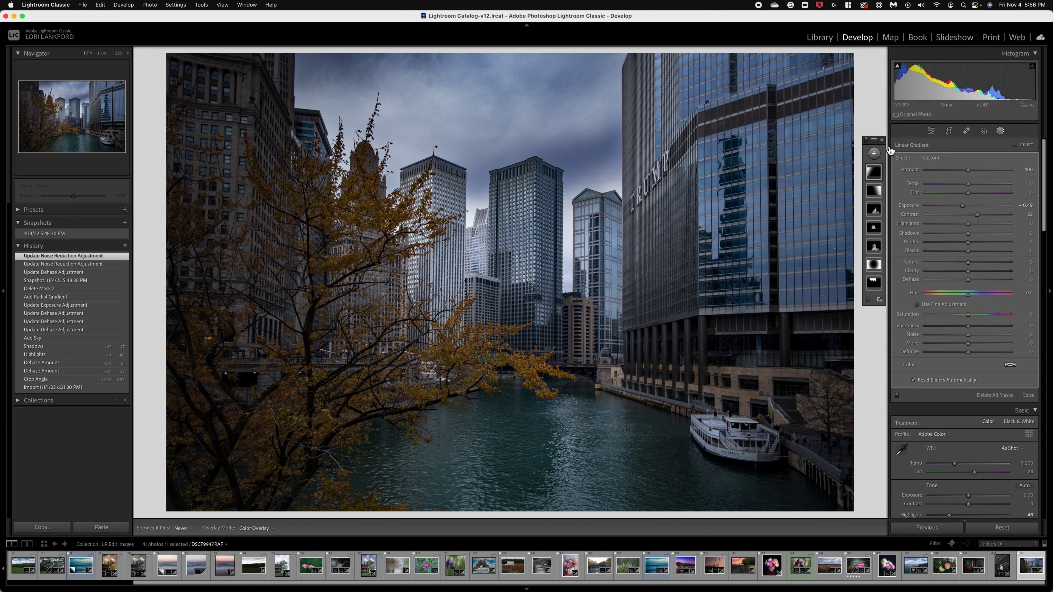
pyautogui.scroll(-3, 966, 355)
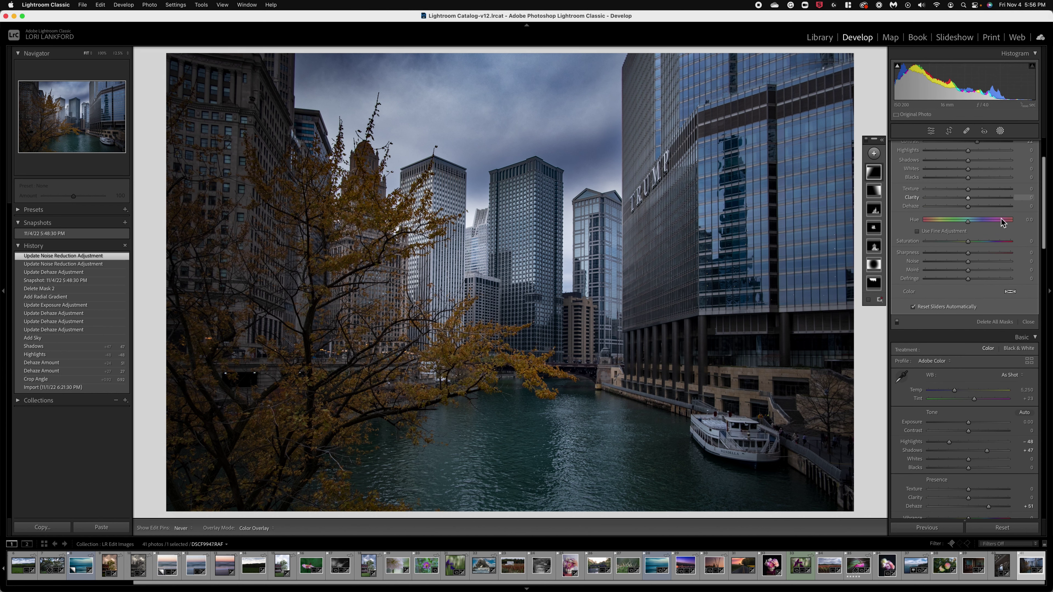
pyautogui.click(931, 130)
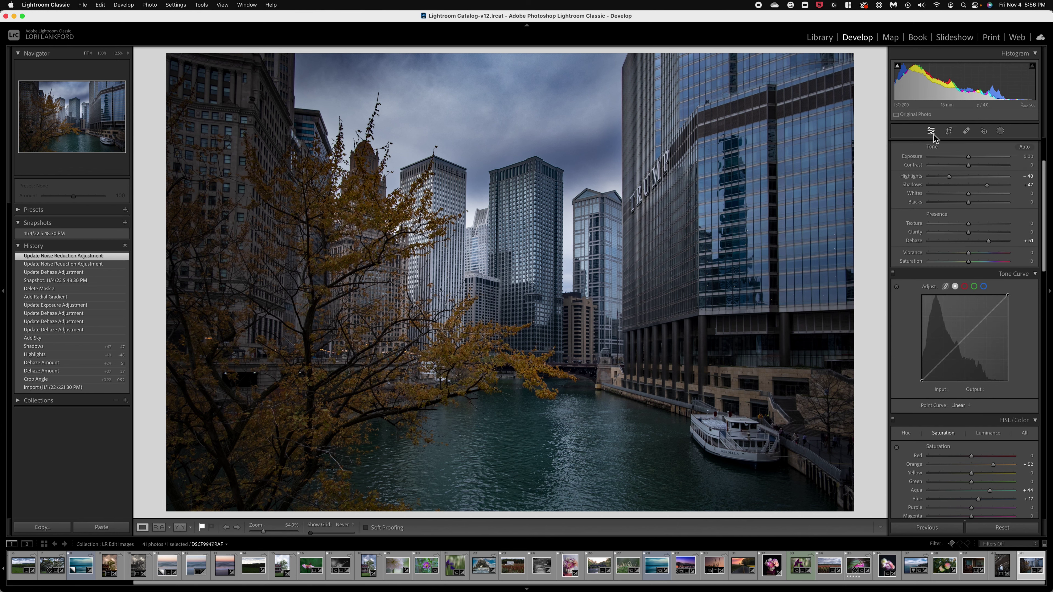
pyautogui.scroll(-4, 984, 320)
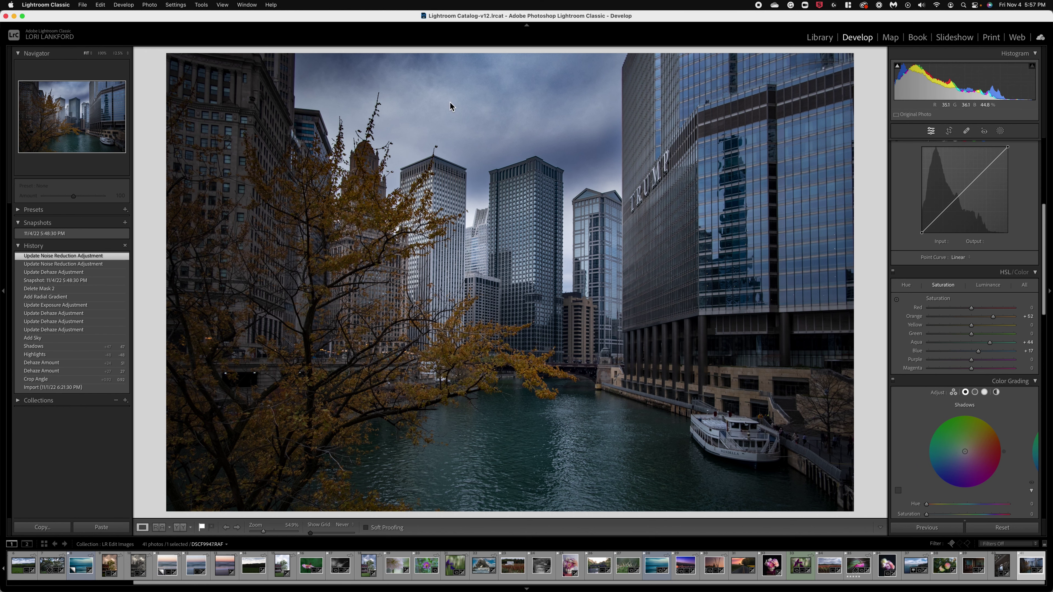
# Step: Switch the river photo repeatedly between its before and after versions to check the overall edit
pyautogui.press('\\')
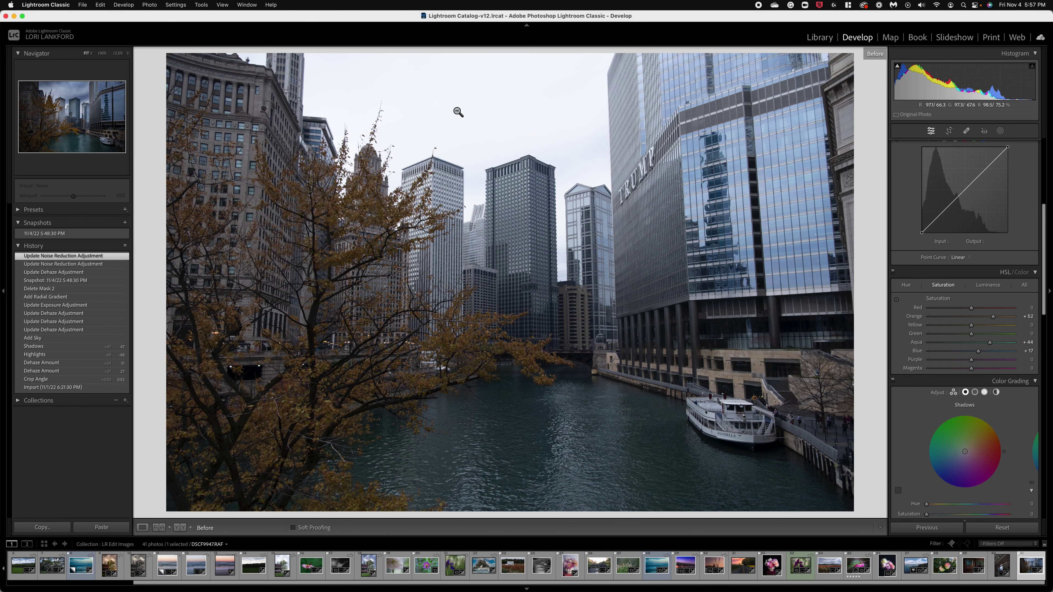
pyautogui.press('\\')
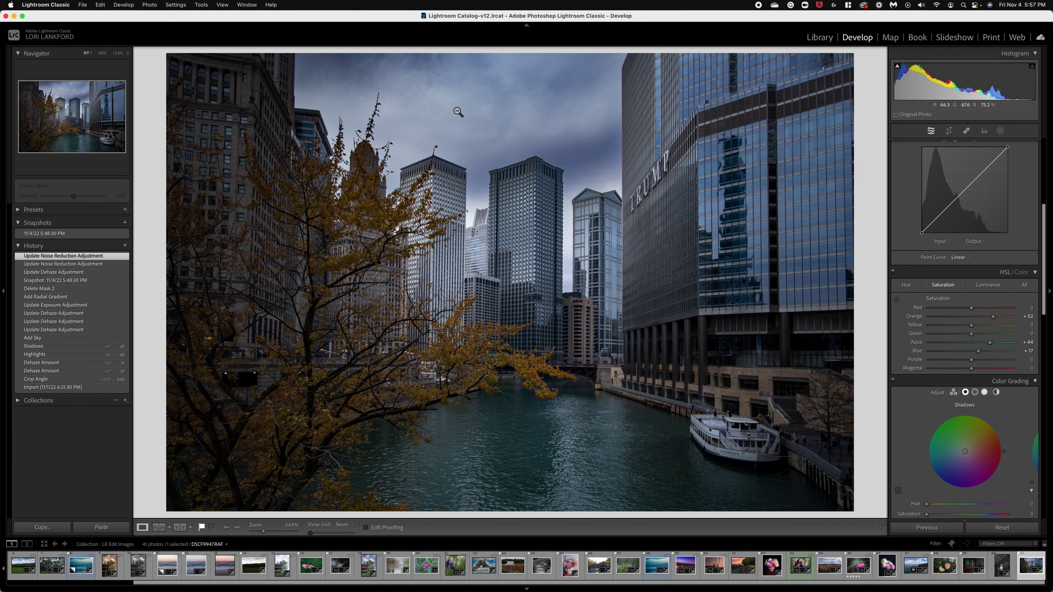
pyautogui.press('\\')
pyautogui.press('\\')
pyautogui.press('\\')
pyautogui.press('\\')
# Step: Open the alley photo DSCF9945.RAF and save its current edit as a snapshot with the default name
pyautogui.click(1003, 569)
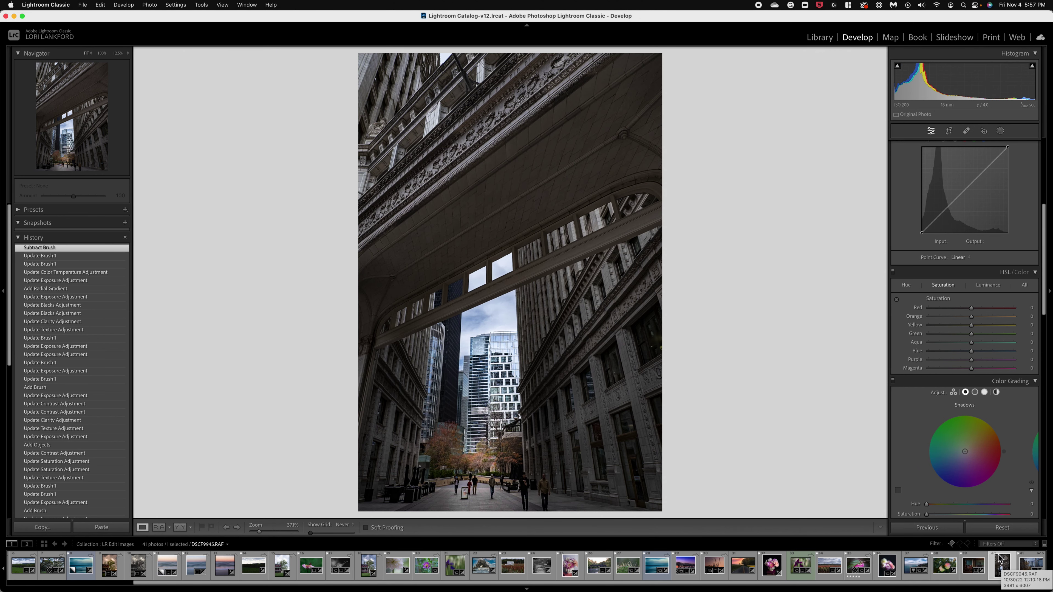
pyautogui.scroll(-1, 77, 469)
pyautogui.scroll(-15, 76, 469)
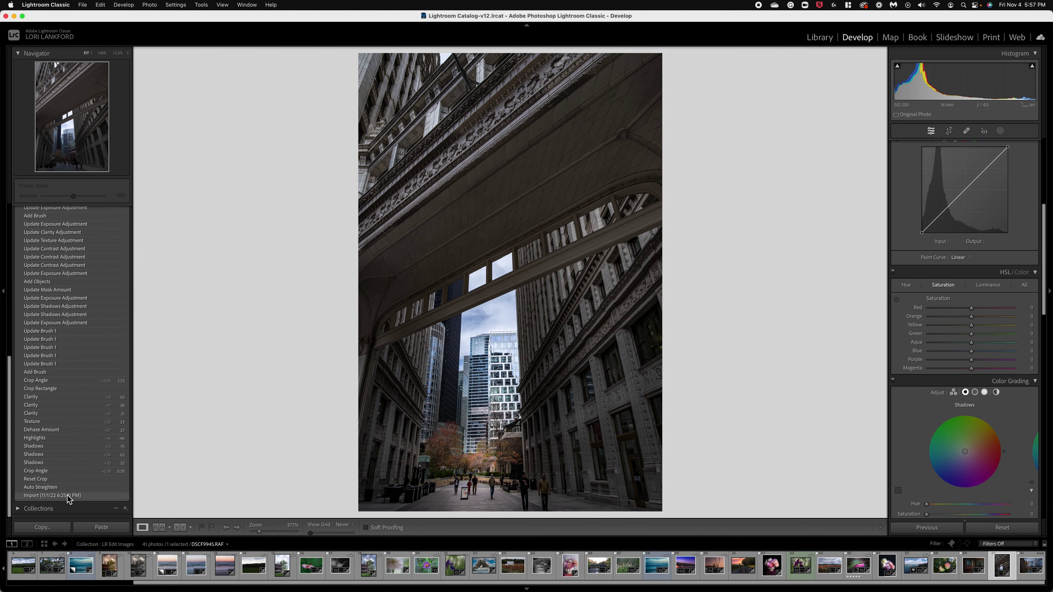
pyautogui.scroll(15, 62, 290)
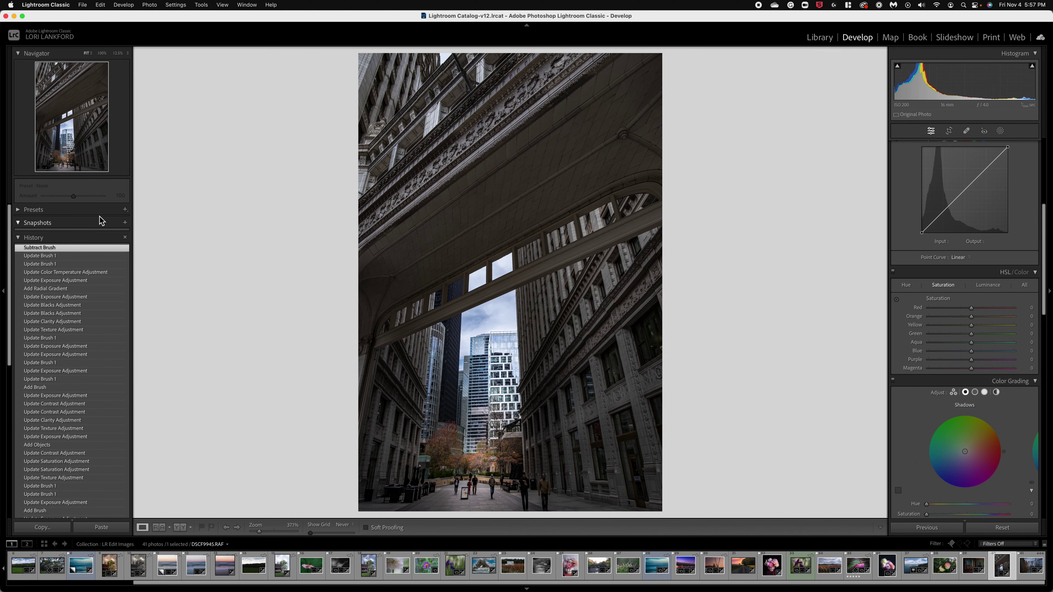
pyautogui.click(125, 223)
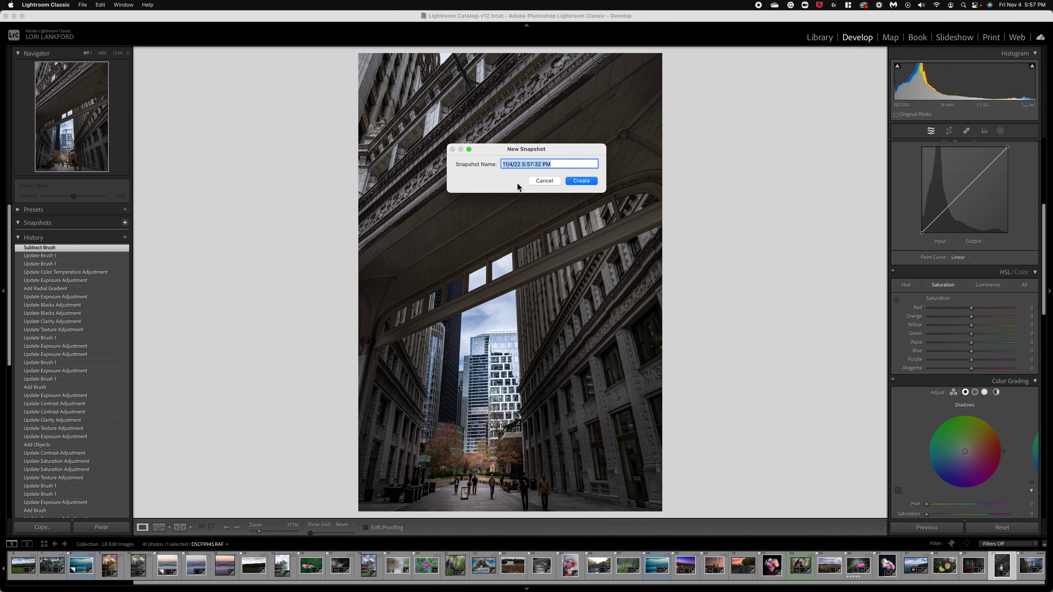
pyautogui.click(578, 182)
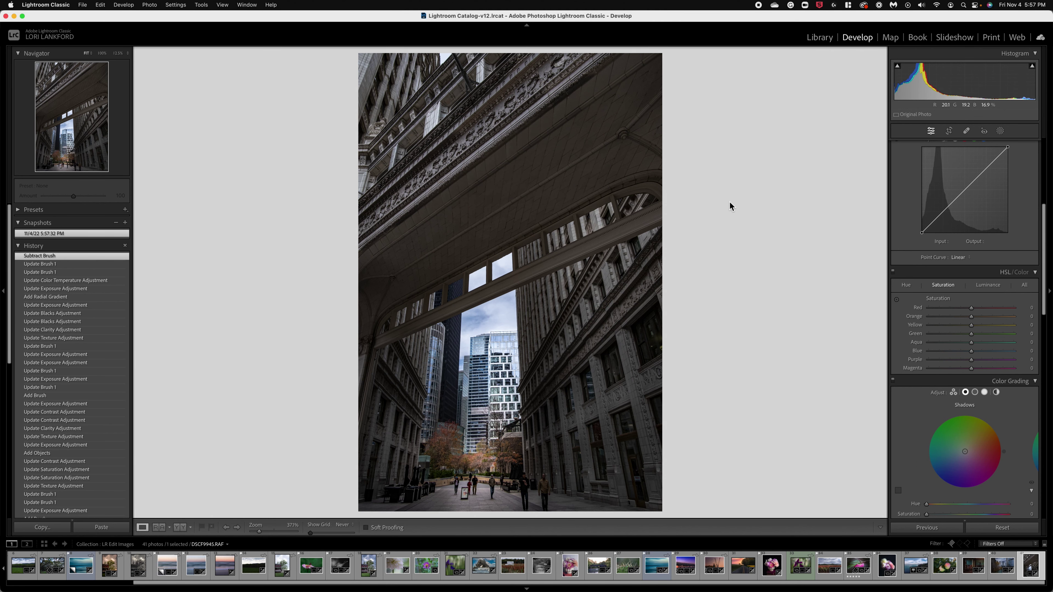
# Step: Compare the alley photo's unedited and edited versions, ending on the edited one
pyautogui.press('\\')
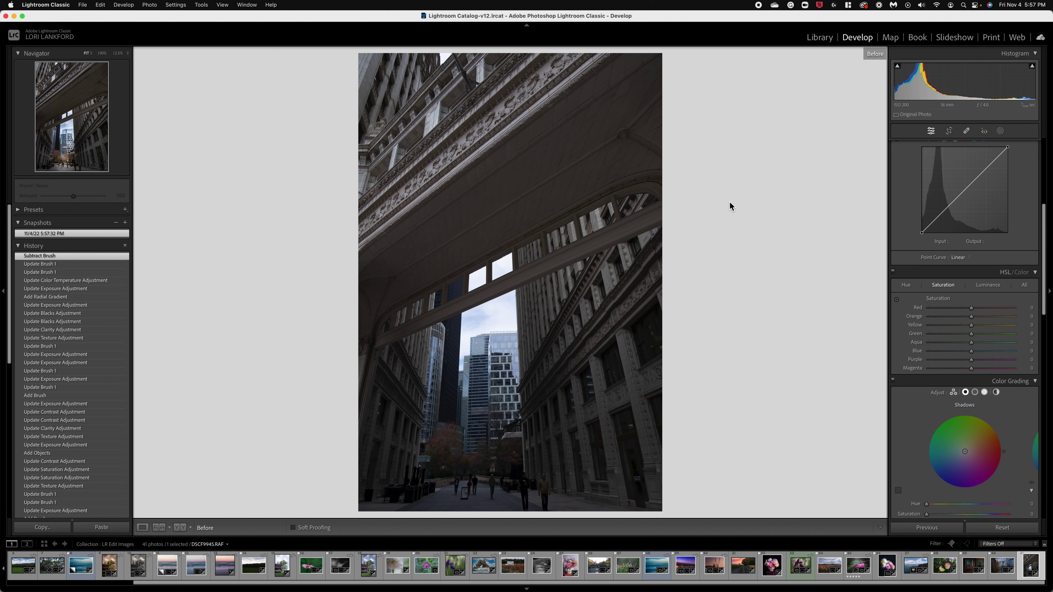
pyautogui.press('\\')
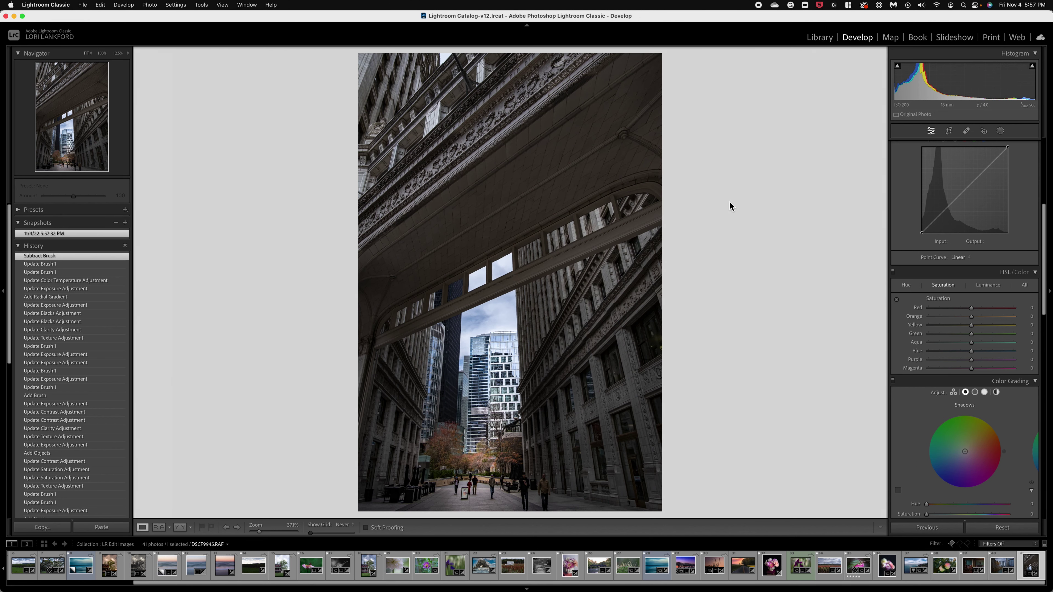
pyautogui.press('\\')
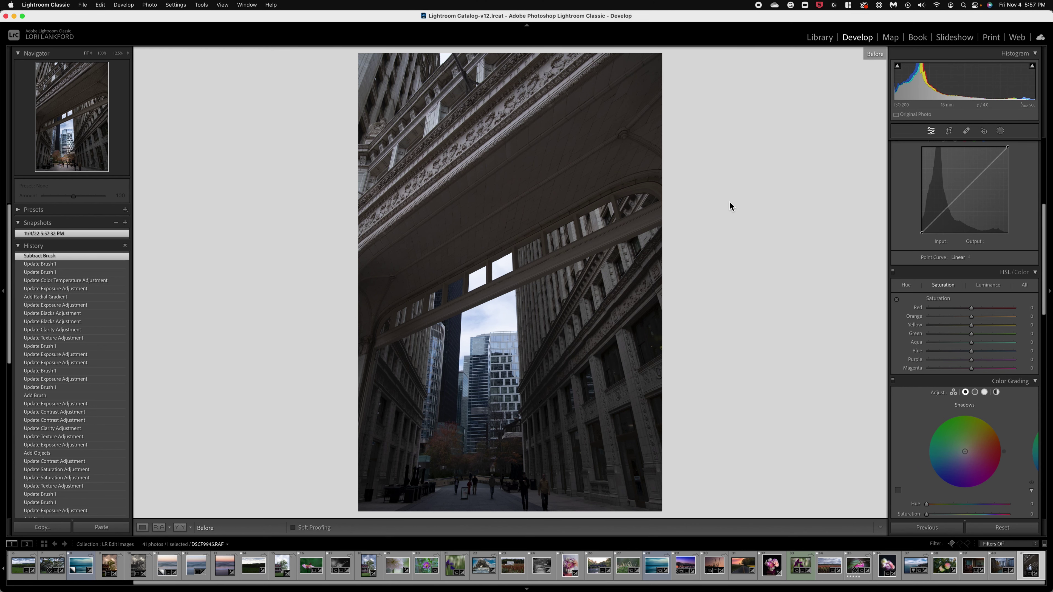
pyautogui.press('\\')
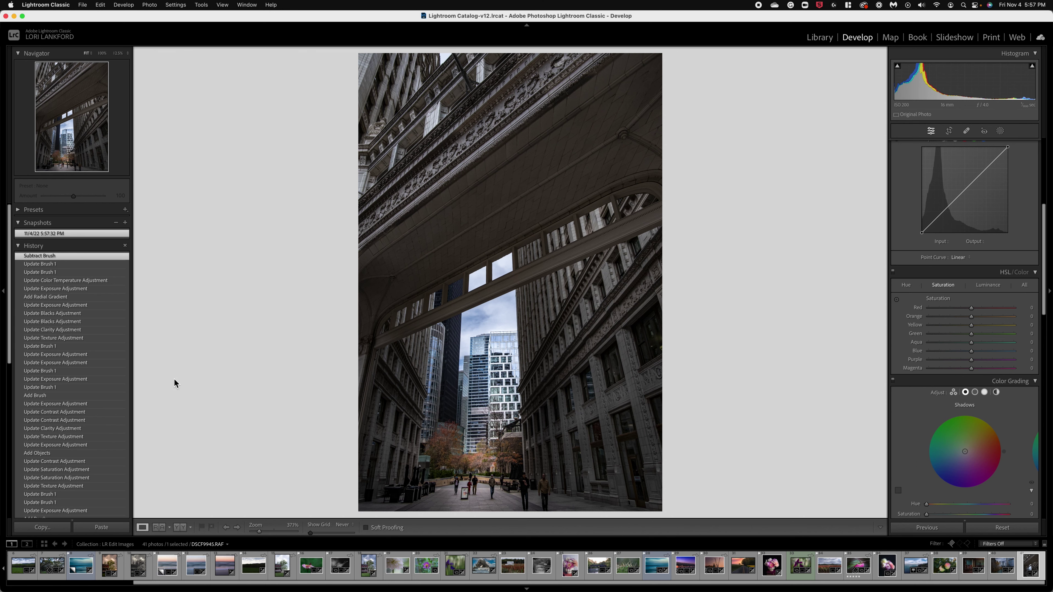
# Step: Step through the alley photo's history from Auto Straighten, Reset Crop and Crop Angle to Clarity 50, and examine the Basic adjustments
pyautogui.scroll(-10, 113, 418)
pyautogui.scroll(-5, 115, 418)
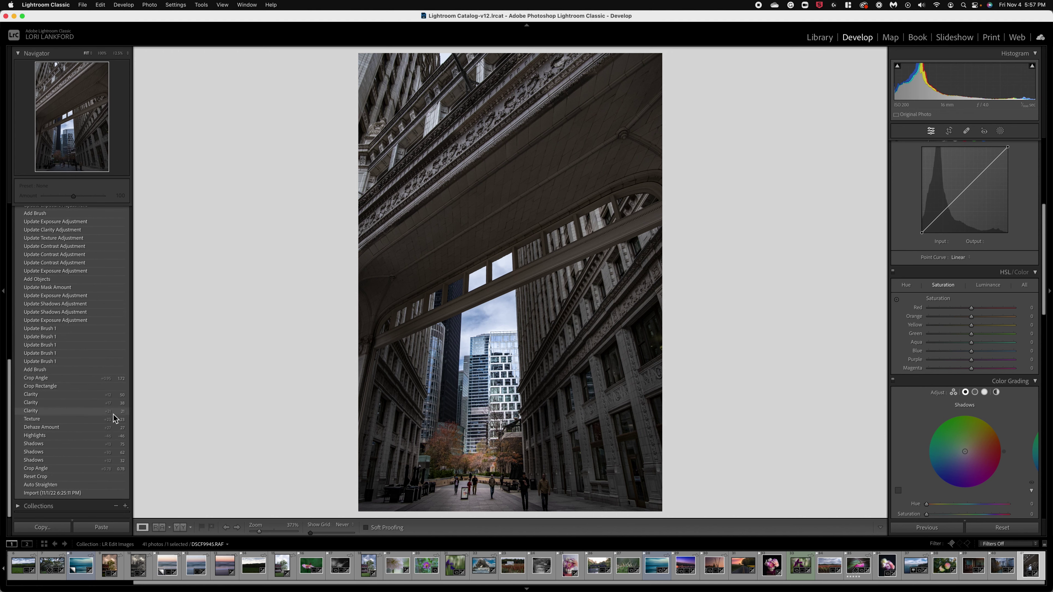
pyautogui.click(45, 488)
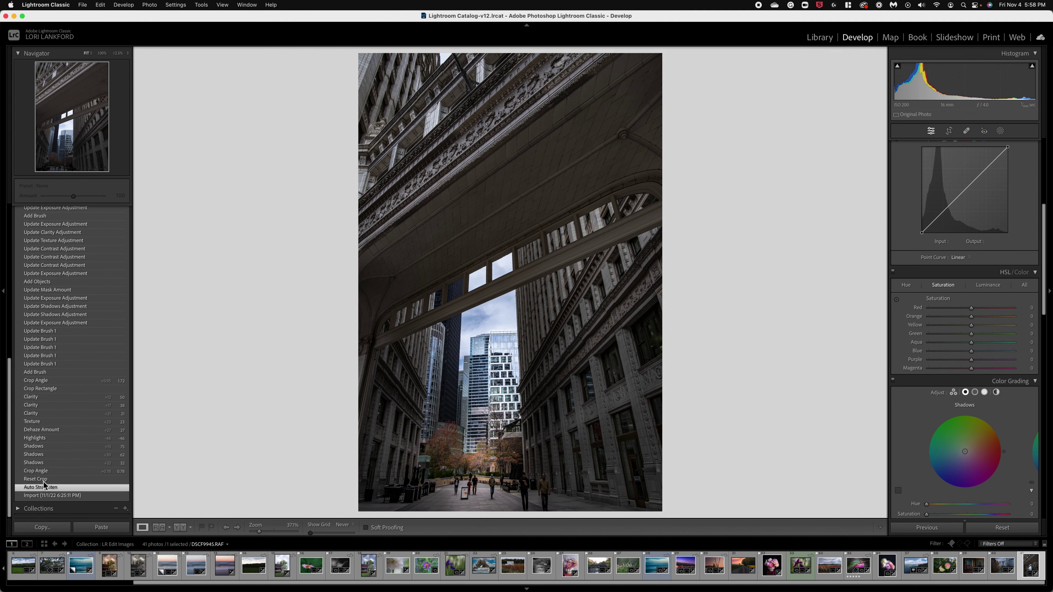
pyautogui.click(43, 479)
pyautogui.click(41, 472)
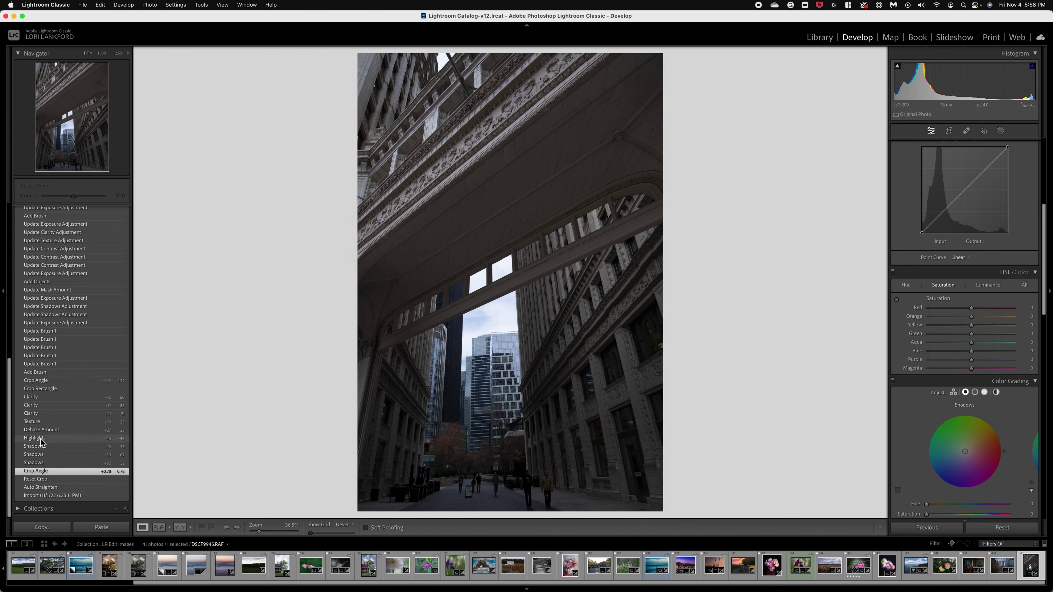
pyautogui.click(35, 398)
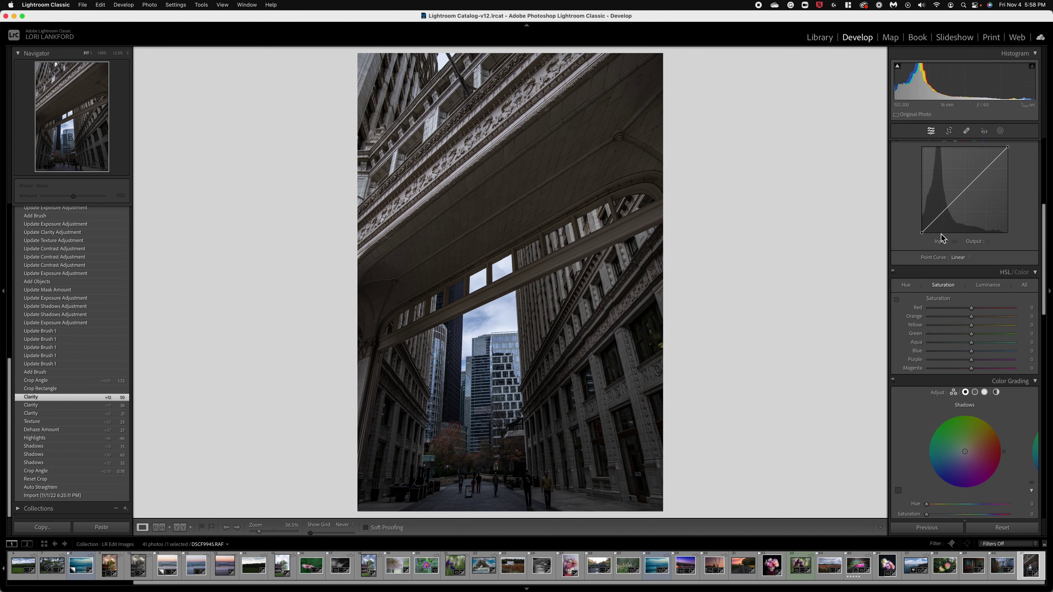
pyautogui.scroll(5, 942, 239)
pyautogui.scroll(4, 942, 237)
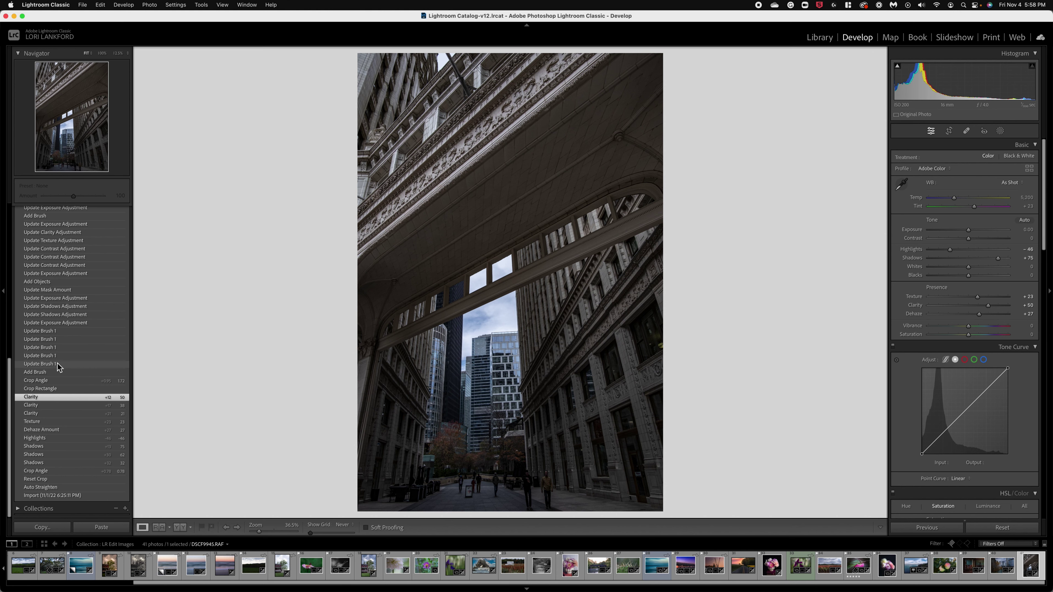
# Step: Restore the alley photo's Crop Angle history state and then its latest Update Brush 1 state, and show its masks as a named list
pyautogui.click(52, 382)
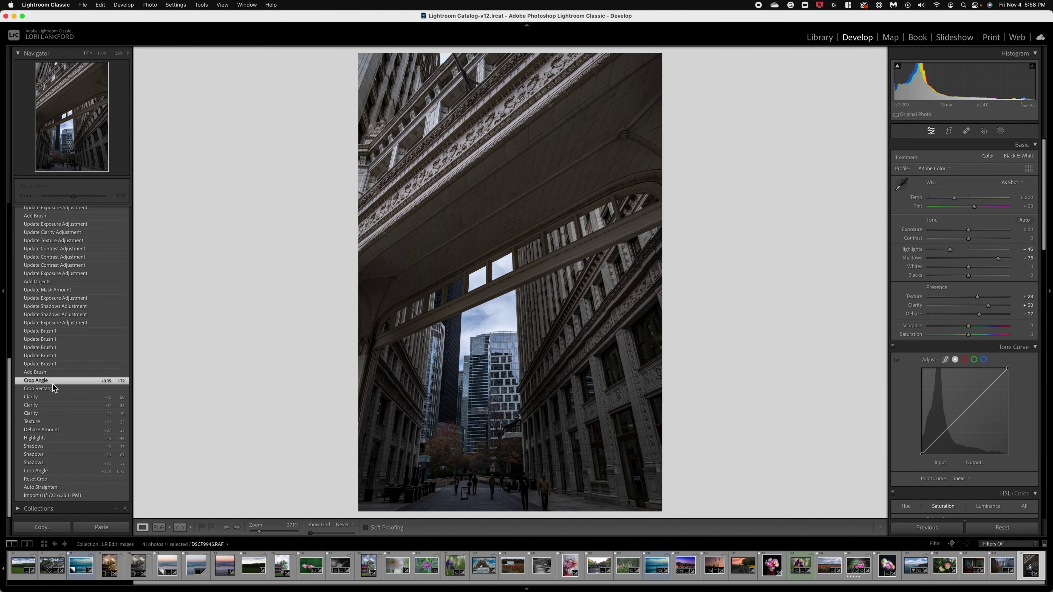
pyautogui.click(1001, 132)
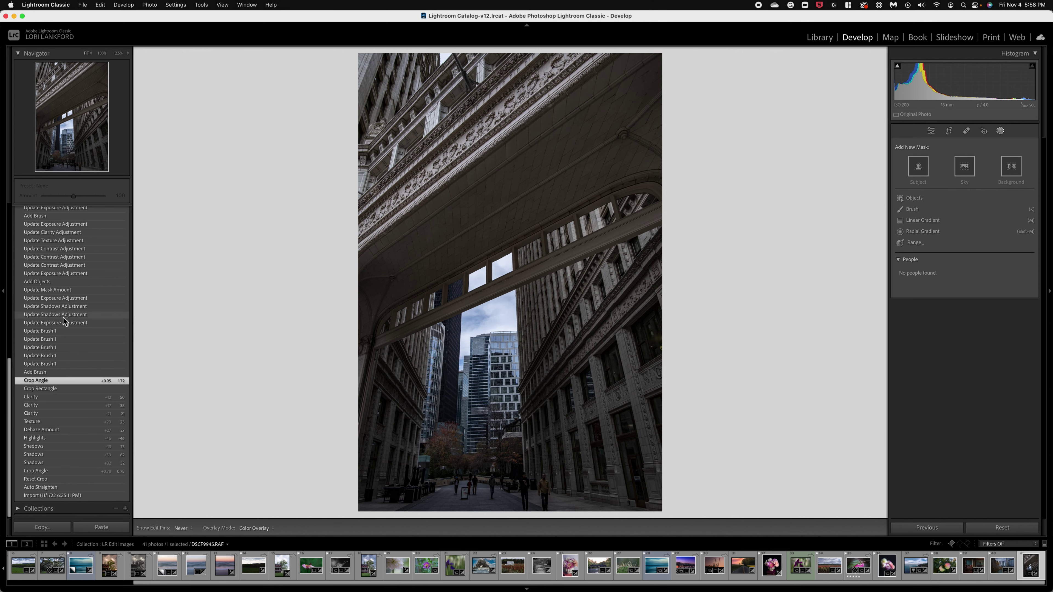
pyautogui.scroll(10, 66, 317)
pyautogui.click(51, 265)
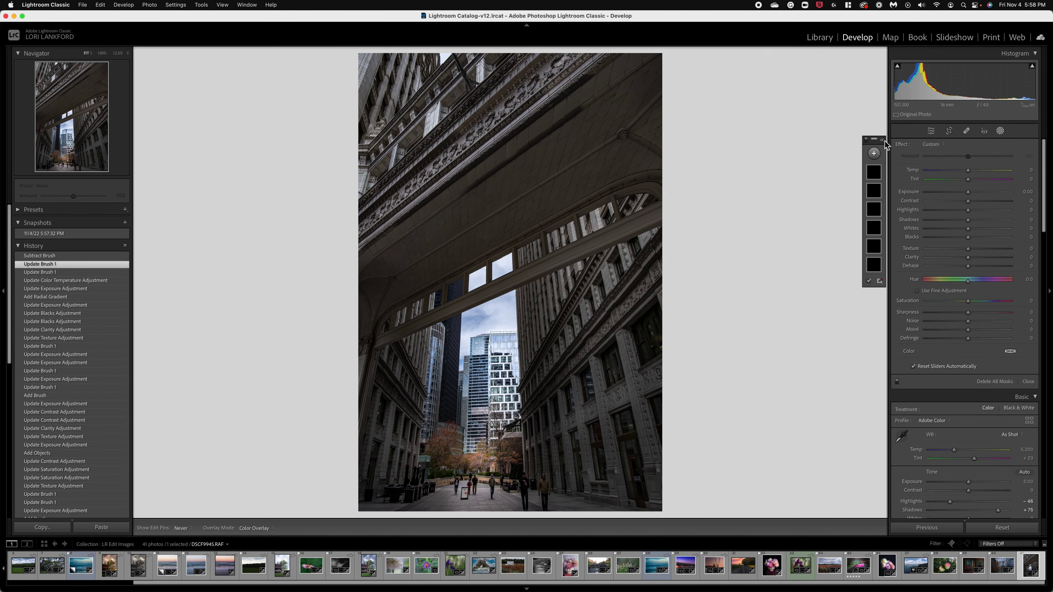
pyautogui.click(882, 140)
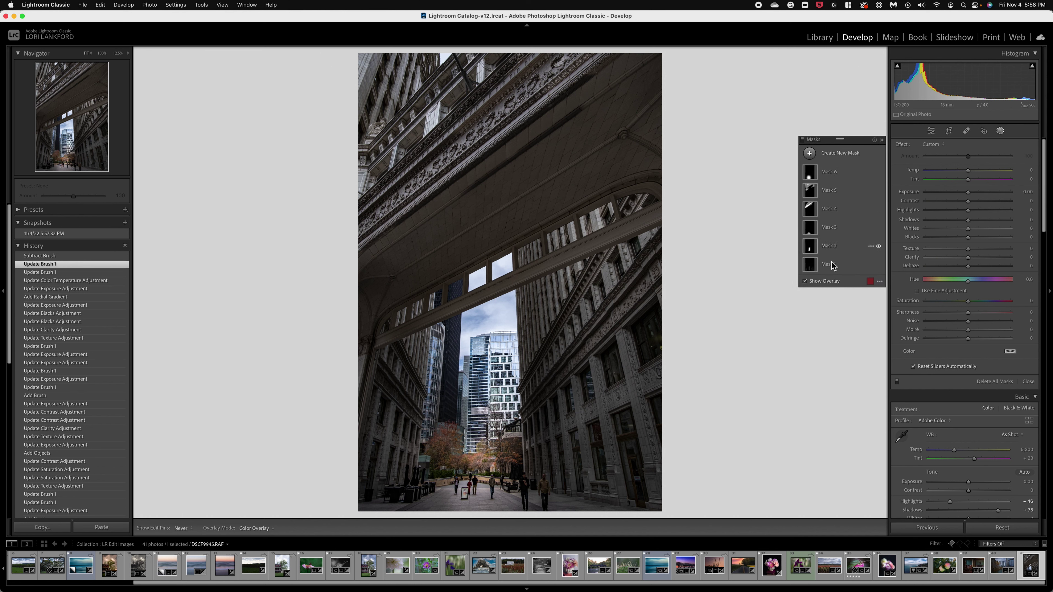
# Step: Show Mask 1's brushed overlay on the alley's side buildings and set the mask's Amount to 191
pyautogui.click(811, 268)
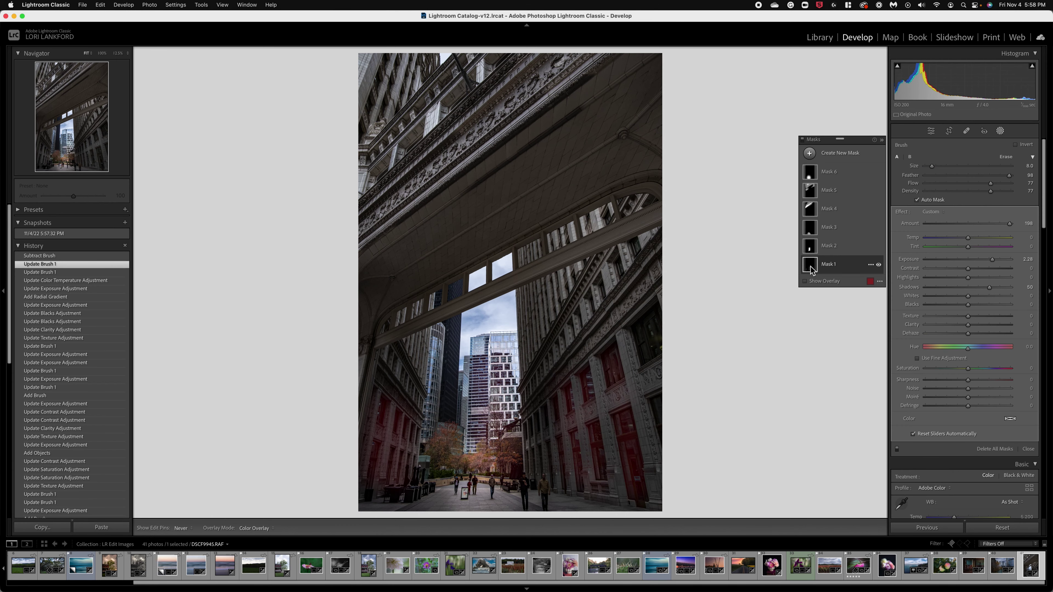
pyautogui.click(834, 265)
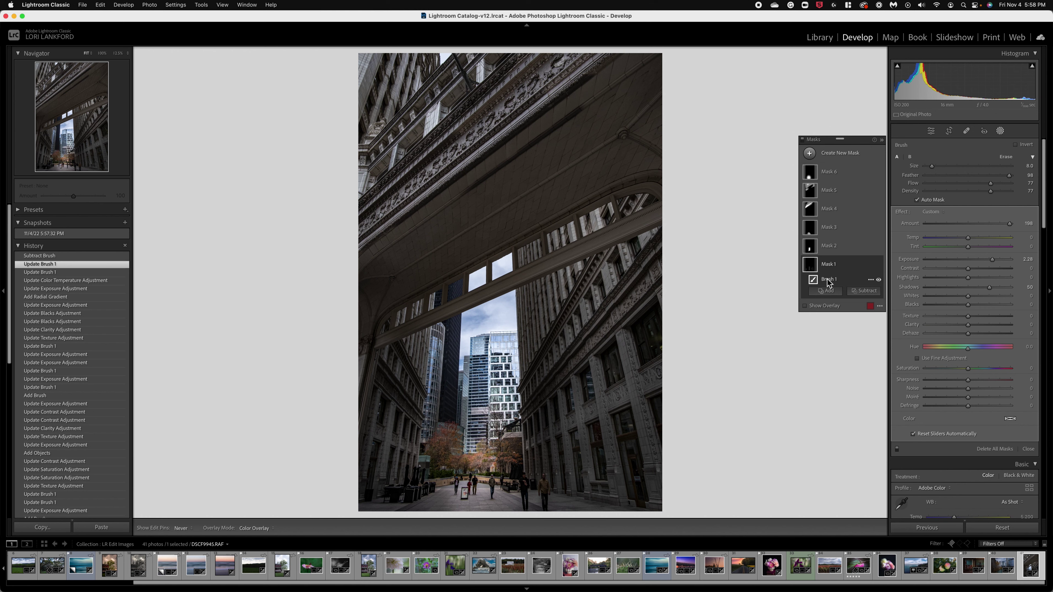
pyautogui.click(806, 306)
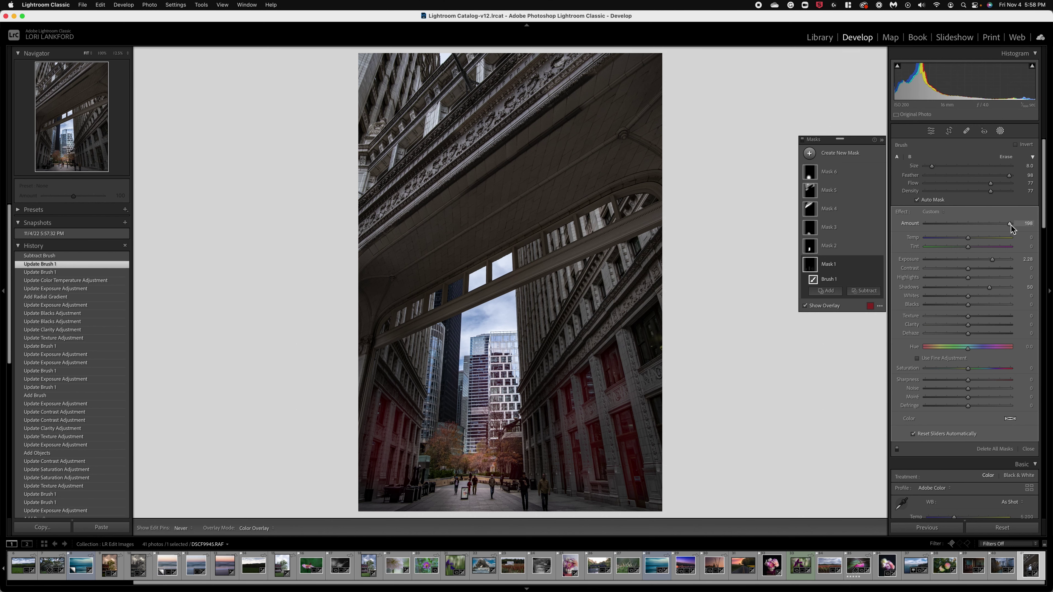
pyautogui.moveTo(1009, 225)
pyautogui.mouseDown()
pyautogui.moveTo(995, 227)
pyautogui.moveTo(1006, 225)
pyautogui.mouseUp()
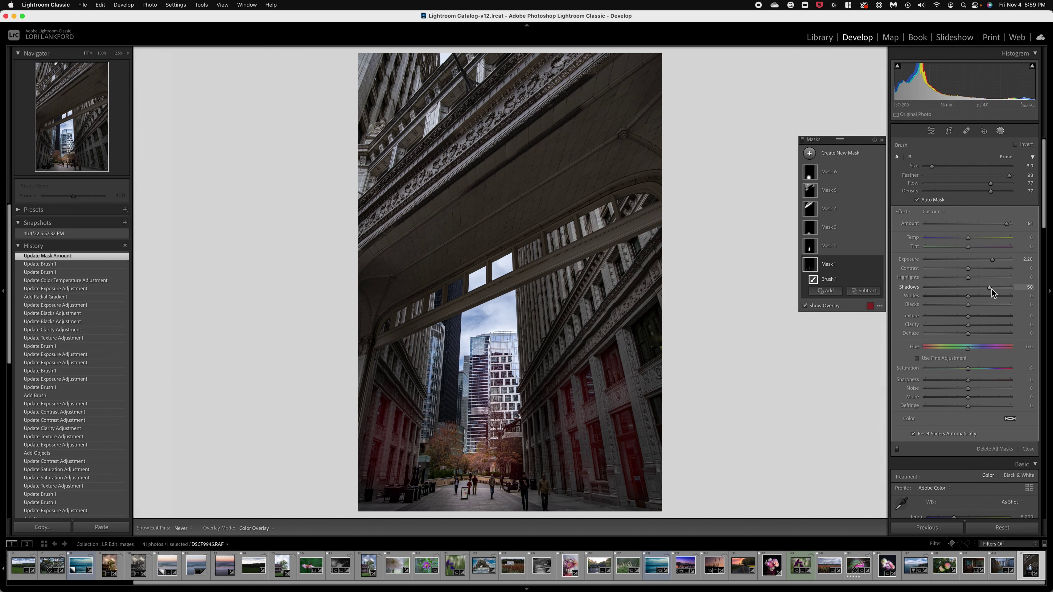
# Step: Examine Mask 2's object selection, and create a new Objects mask by outlining the high-rise at the end of the alley
pyautogui.click(812, 248)
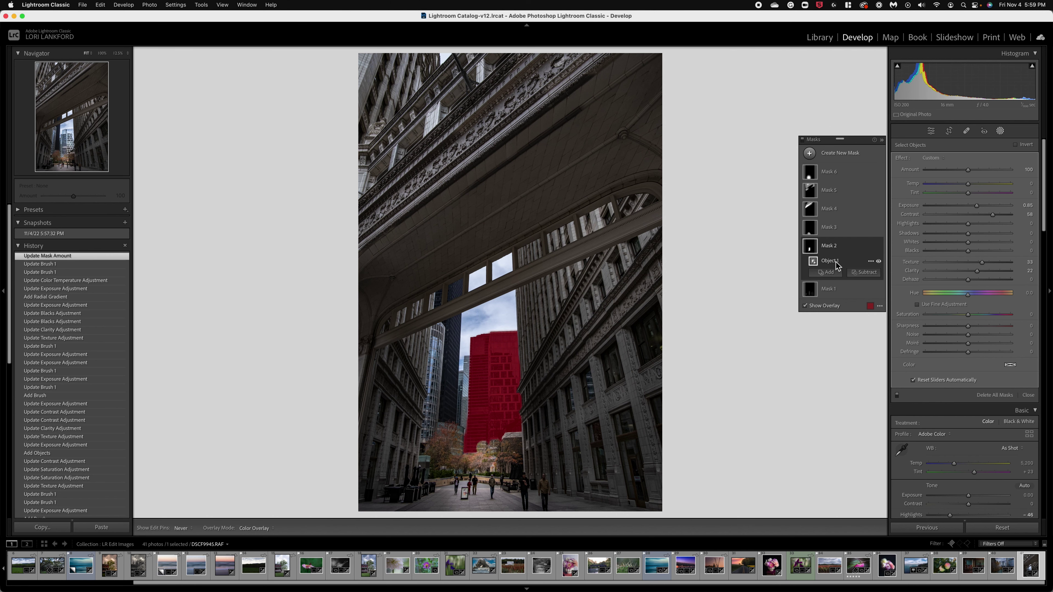
pyautogui.click(810, 154)
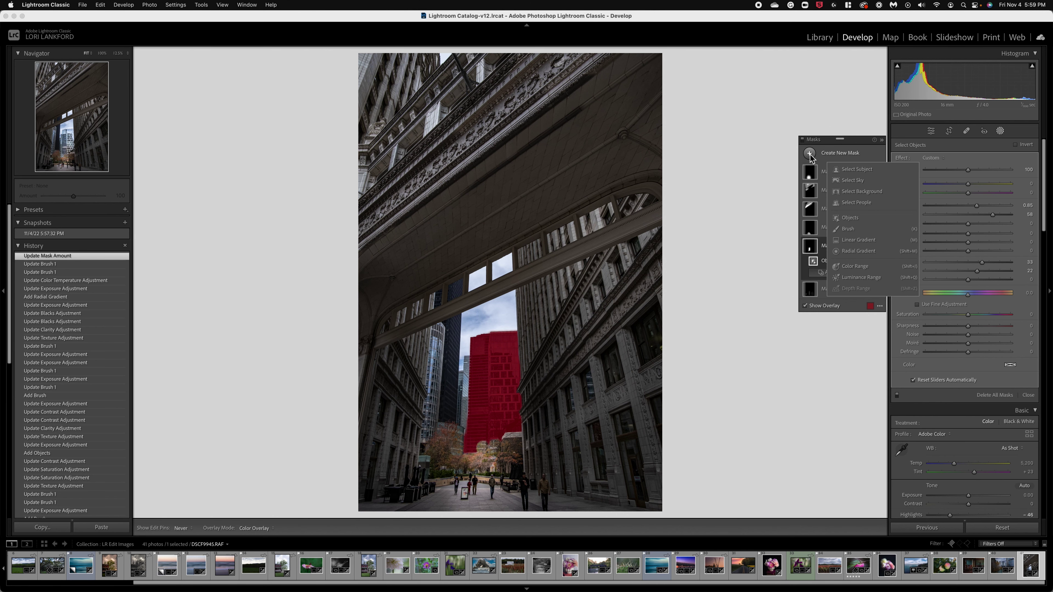
pyautogui.click(858, 219)
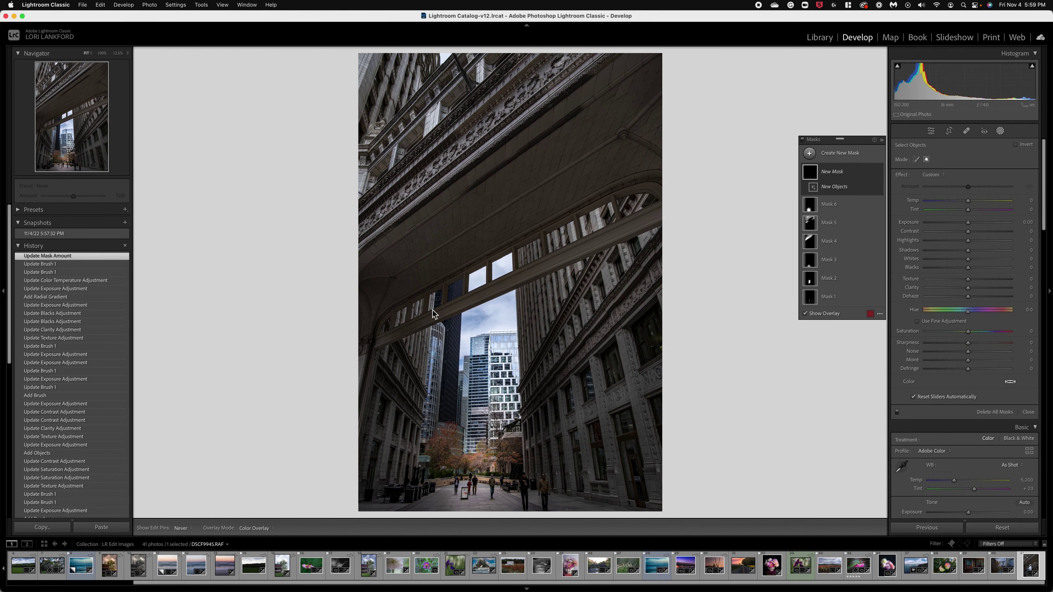
pyautogui.moveTo(452, 319); pyautogui.dragTo(526, 458)
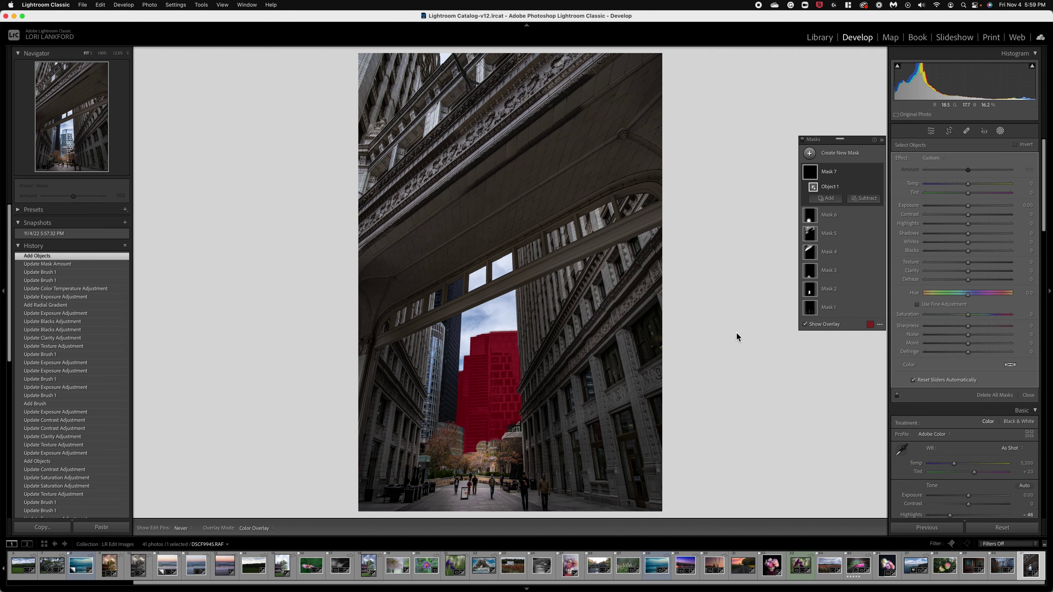
# Step: Examine the coverage and adjustments of Mask 2, Mask 3, Mask 4, Mask 5 and Mask 6 in turn
pyautogui.click(812, 291)
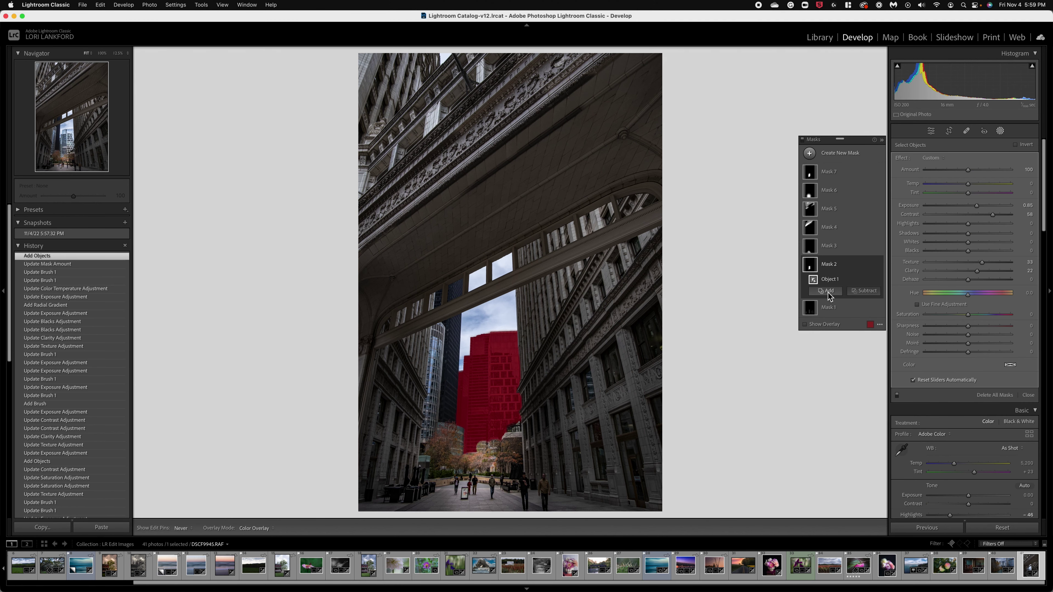
pyautogui.press('o')
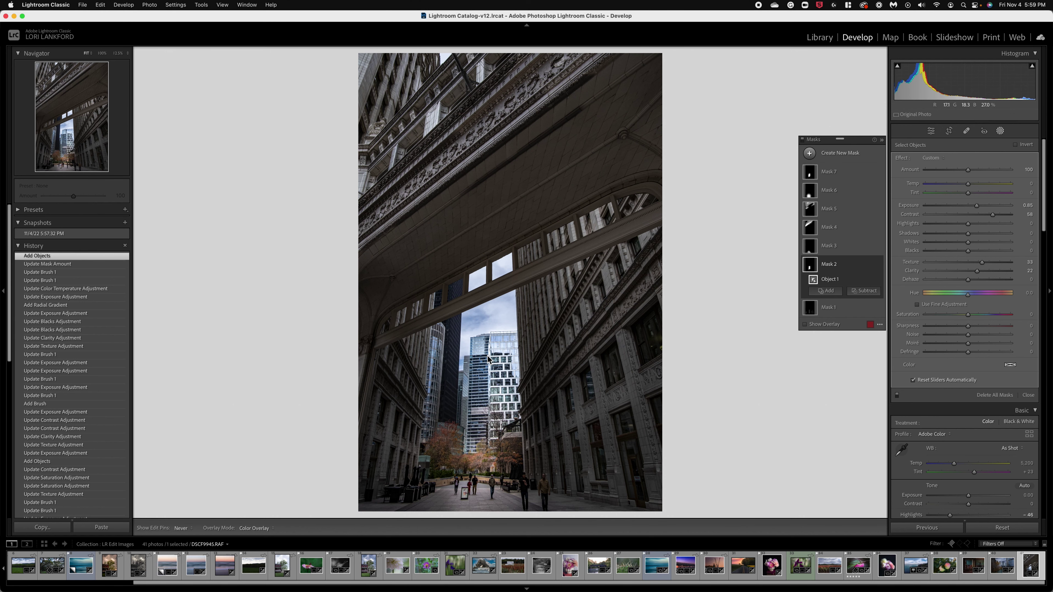
pyautogui.click(811, 246)
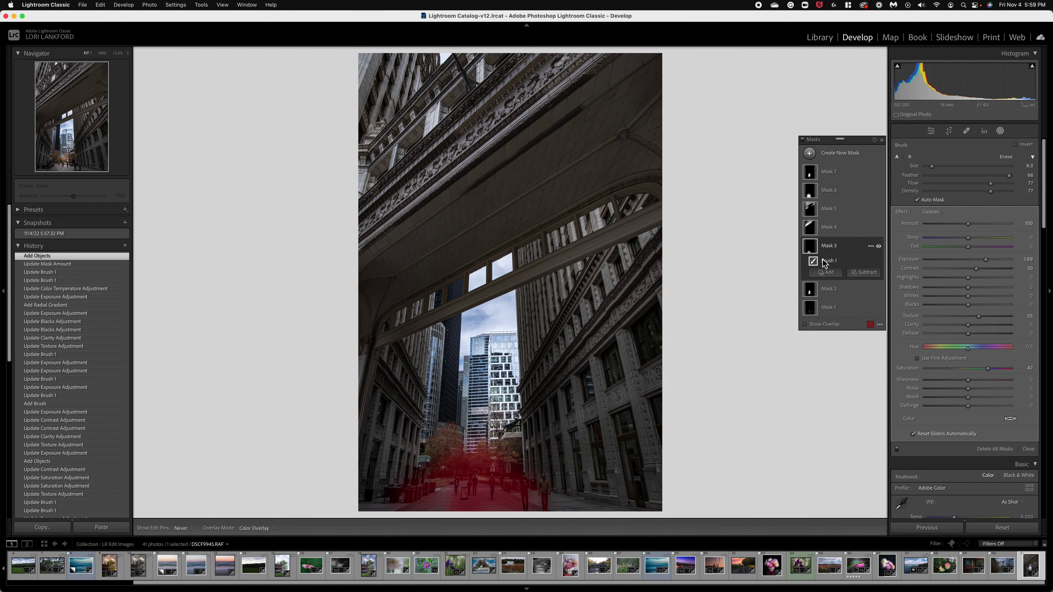
pyautogui.moveTo(812, 262)
pyautogui.click(811, 227)
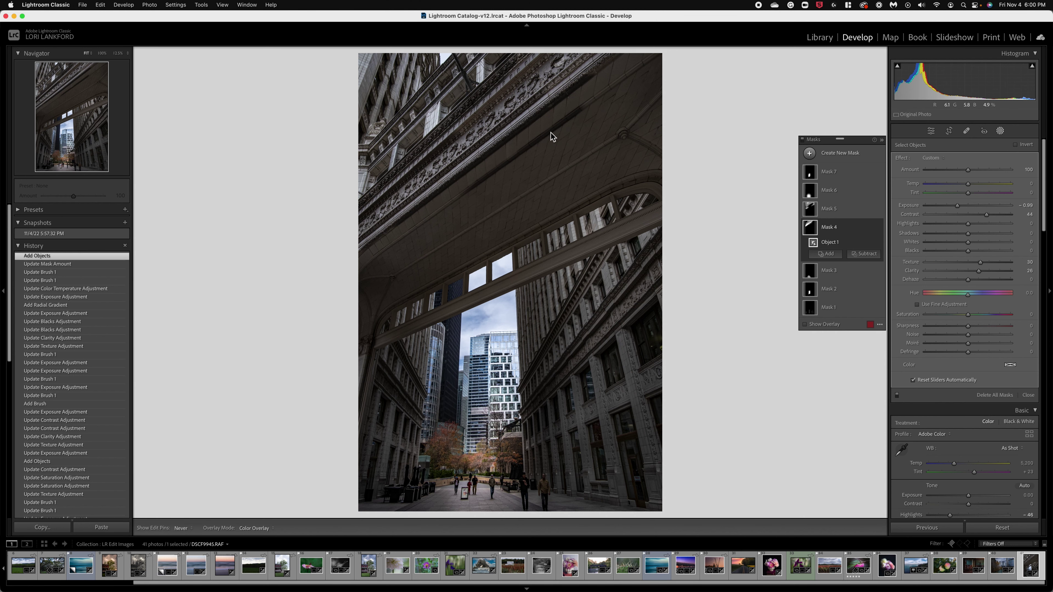
pyautogui.click(810, 210)
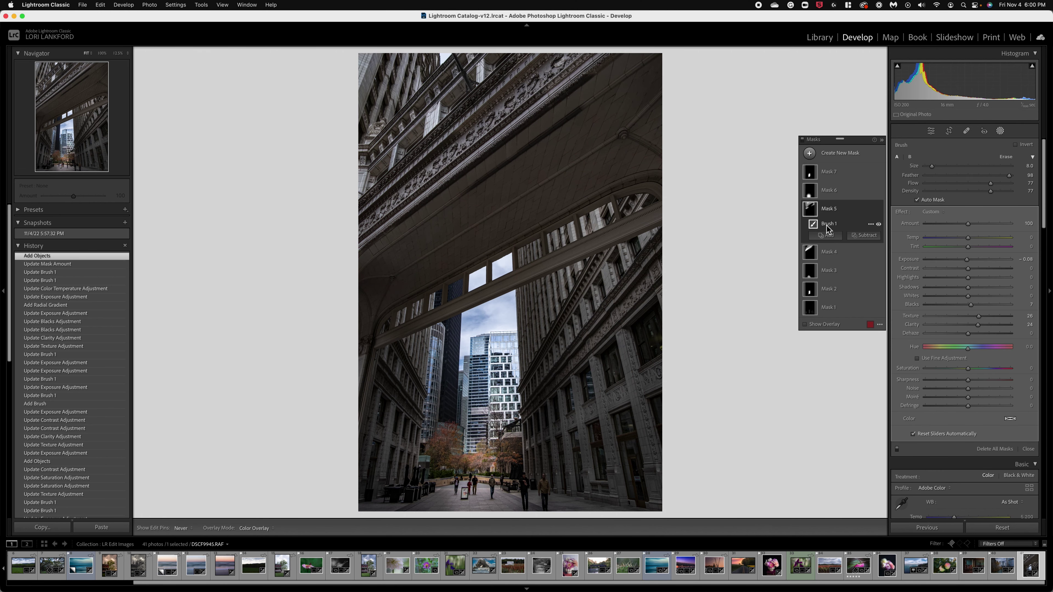
pyautogui.moveTo(813, 227)
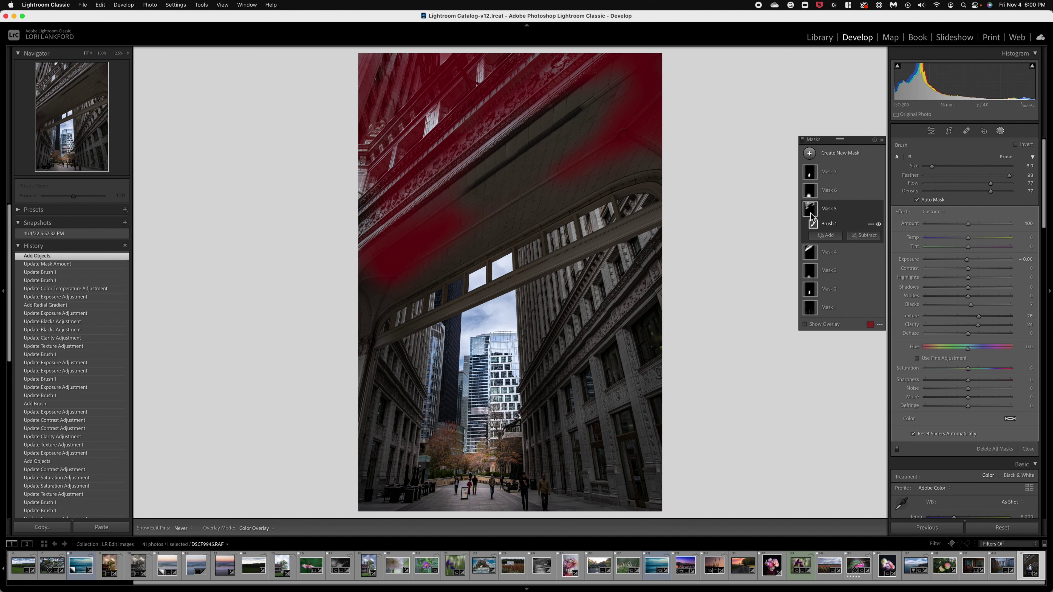
pyautogui.click(810, 191)
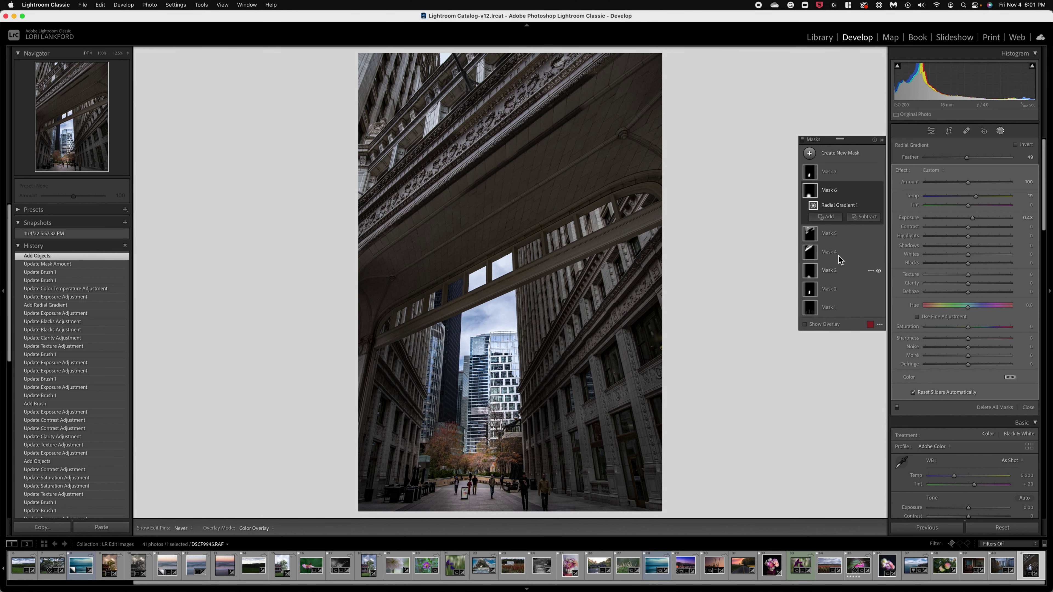
# Step: Delete the extra high-rise mask, Mask 7
pyautogui.click(814, 171)
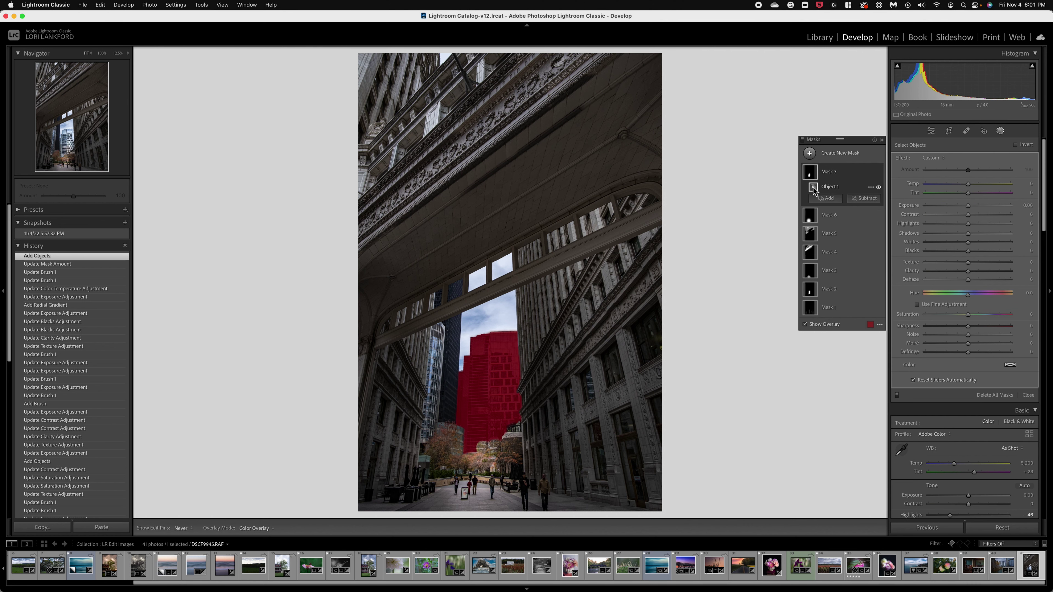
pyautogui.click(871, 187)
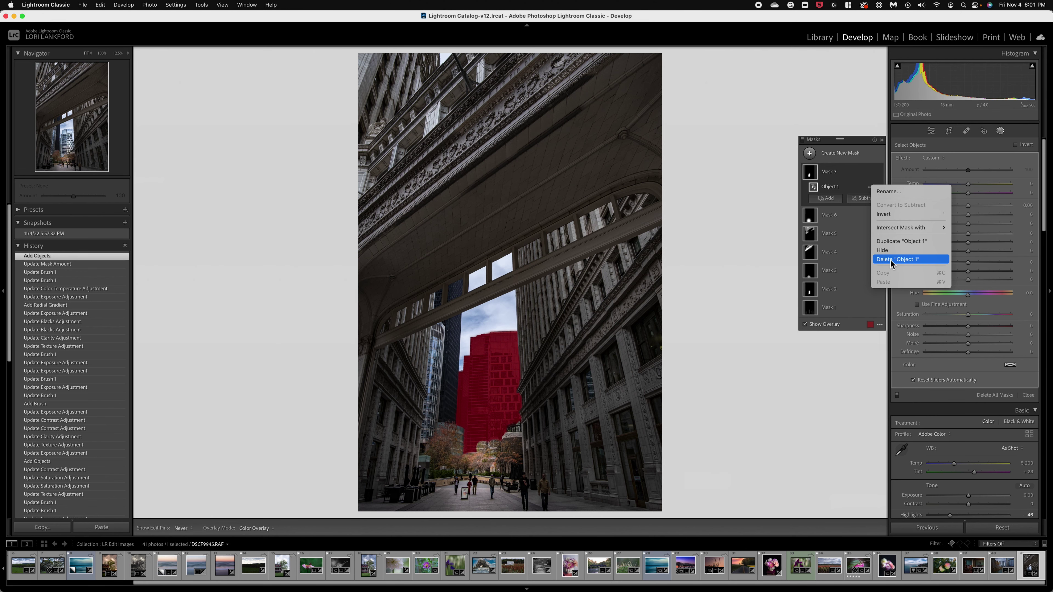
pyautogui.click(861, 173)
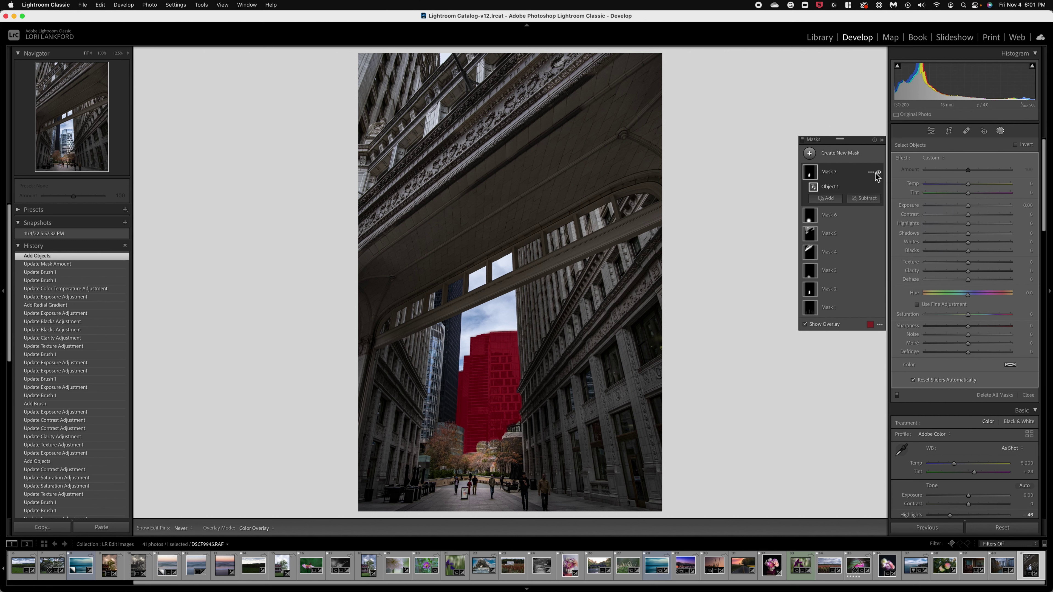
pyautogui.click(873, 172)
pyautogui.click(886, 244)
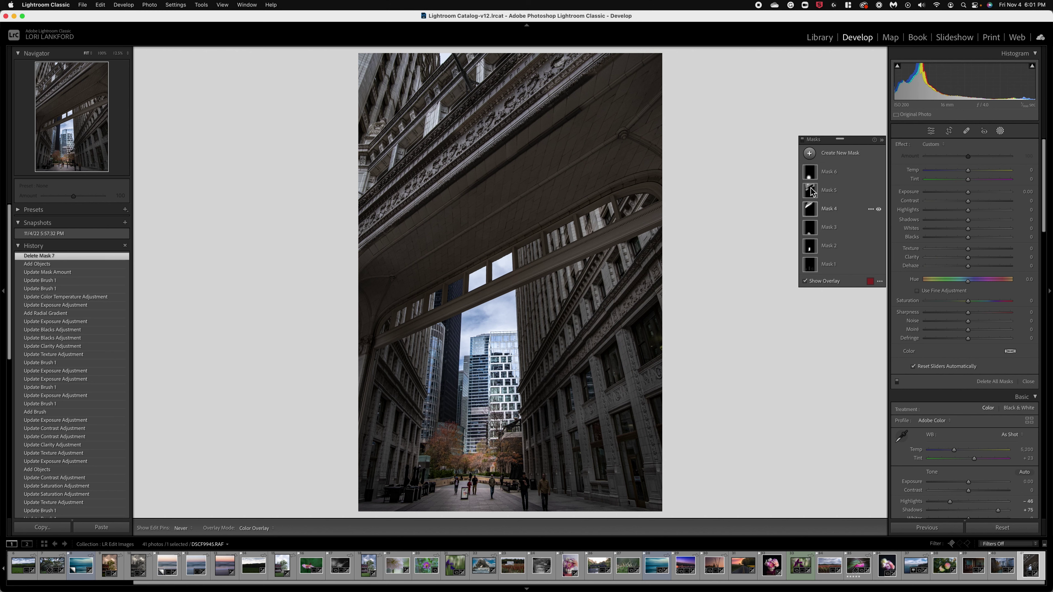
# Step: Subtract from Mask 4 with a size 4.0 brush, painting the far upper-right end of the bridge's underside
pyautogui.click(829, 174)
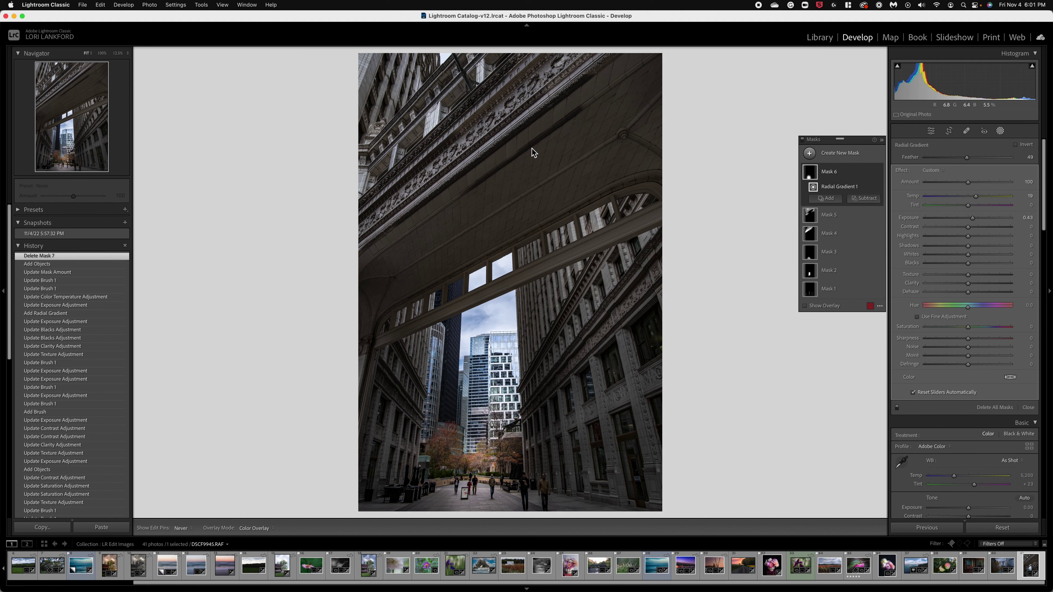
pyautogui.click(810, 236)
pyautogui.moveTo(814, 226)
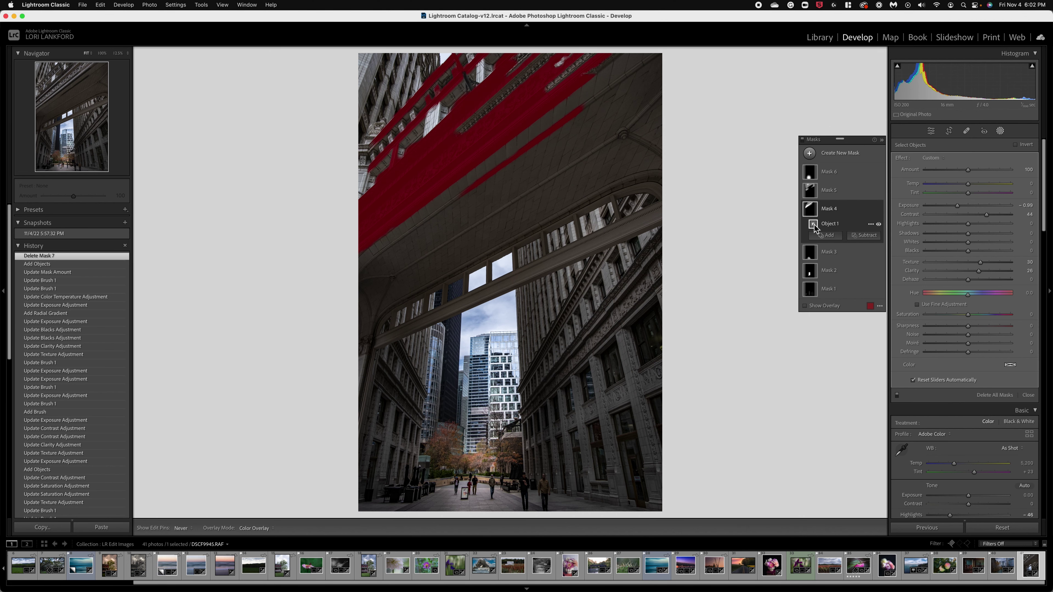
pyautogui.click(865, 236)
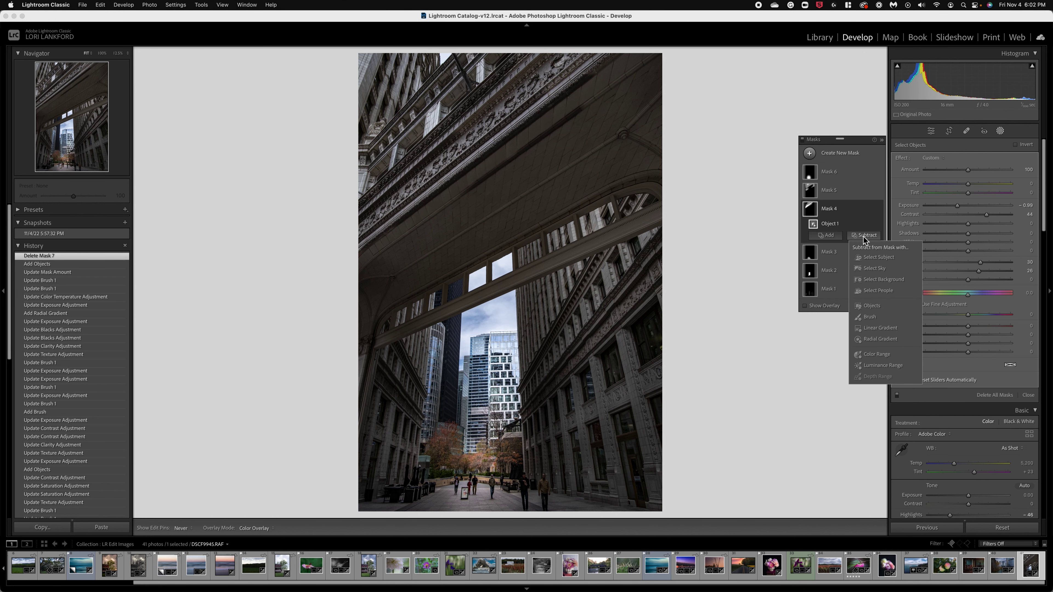
pyautogui.click(870, 317)
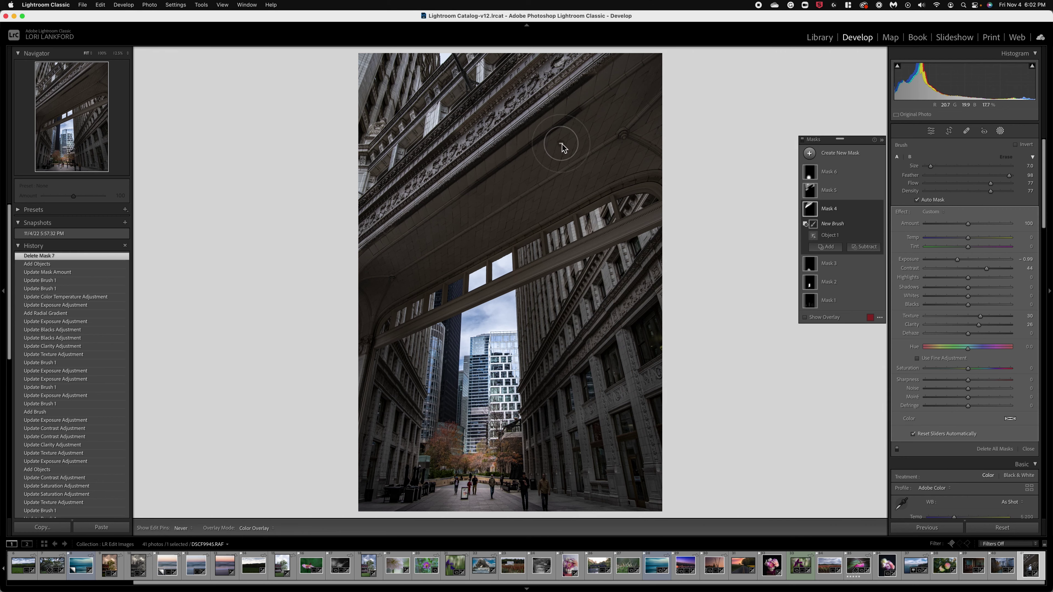
pyautogui.press('[')
pyautogui.hotkey('shift', 'w')
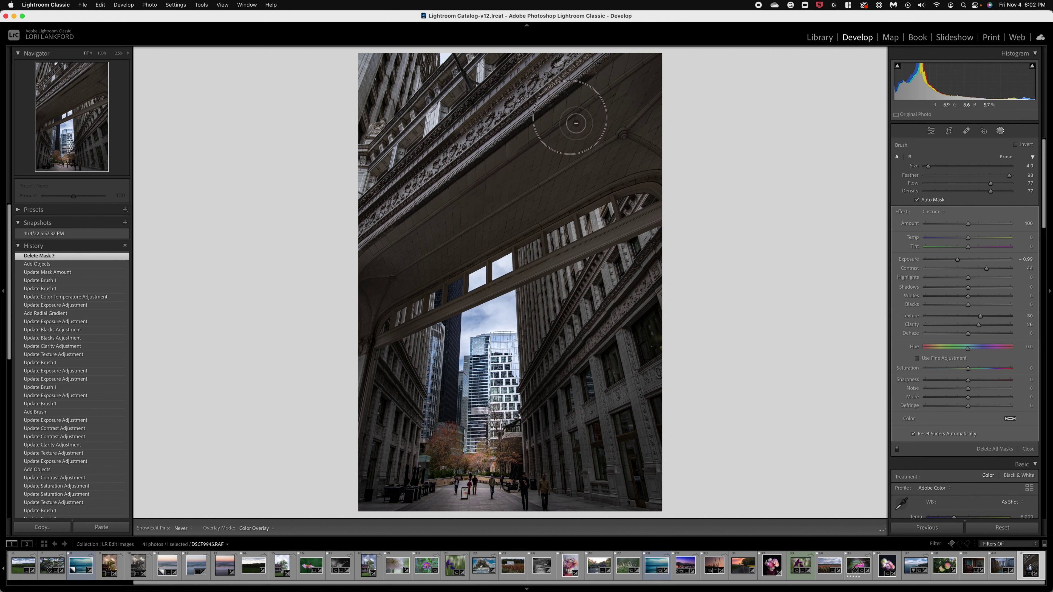
pyautogui.moveTo(642, 62); pyautogui.dragTo(641, 69)
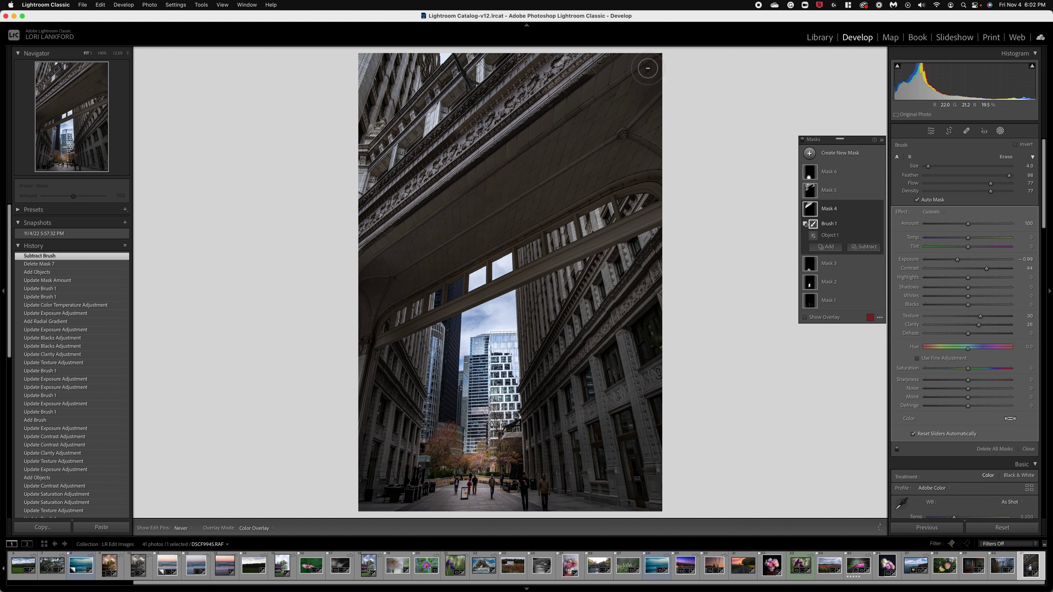
# Step: Set the subtracting brush's Flow and Density to 49 and paint along the dark diagonal edge of the bridge's underside
pyautogui.click(966, 183)
pyautogui.moveTo(489, 153)
pyautogui.mouseDown()
pyautogui.moveTo(593, 70)
pyautogui.moveTo(603, 81)
pyautogui.moveTo(562, 102)
pyautogui.moveTo(570, 93)
pyautogui.moveTo(420, 212)
pyautogui.moveTo(587, 80)
pyautogui.moveTo(548, 109)
pyautogui.moveTo(571, 78)
pyautogui.moveTo(538, 122)
pyautogui.mouseUp()
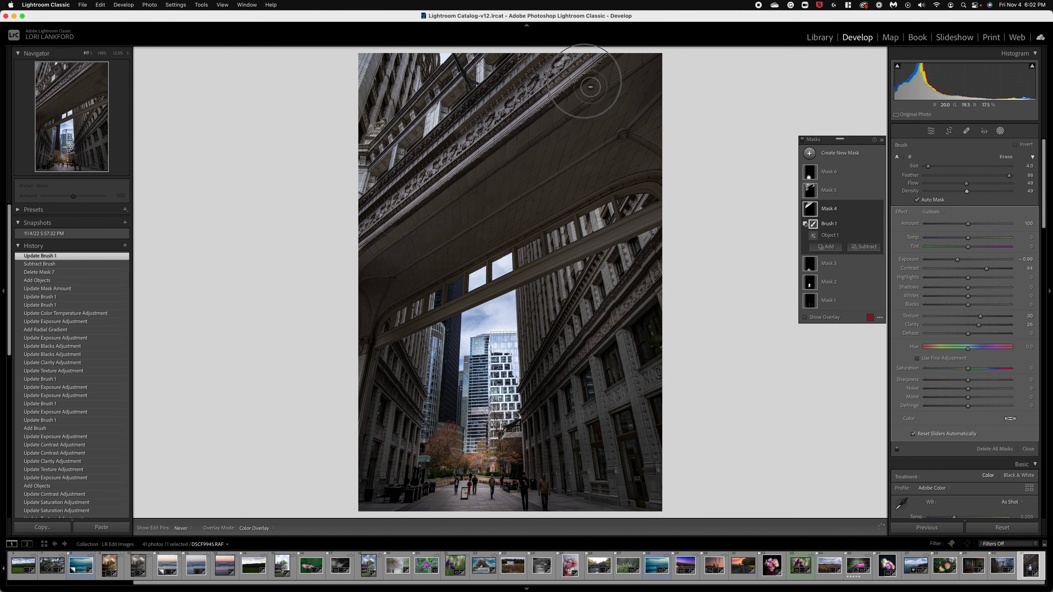
pyautogui.moveTo(489, 158)
pyautogui.mouseDown()
pyautogui.moveTo(375, 234)
pyautogui.moveTo(559, 107)
pyautogui.moveTo(437, 201)
pyautogui.moveTo(456, 174)
pyautogui.moveTo(597, 72)
pyautogui.moveTo(637, 58)
pyautogui.mouseUp()
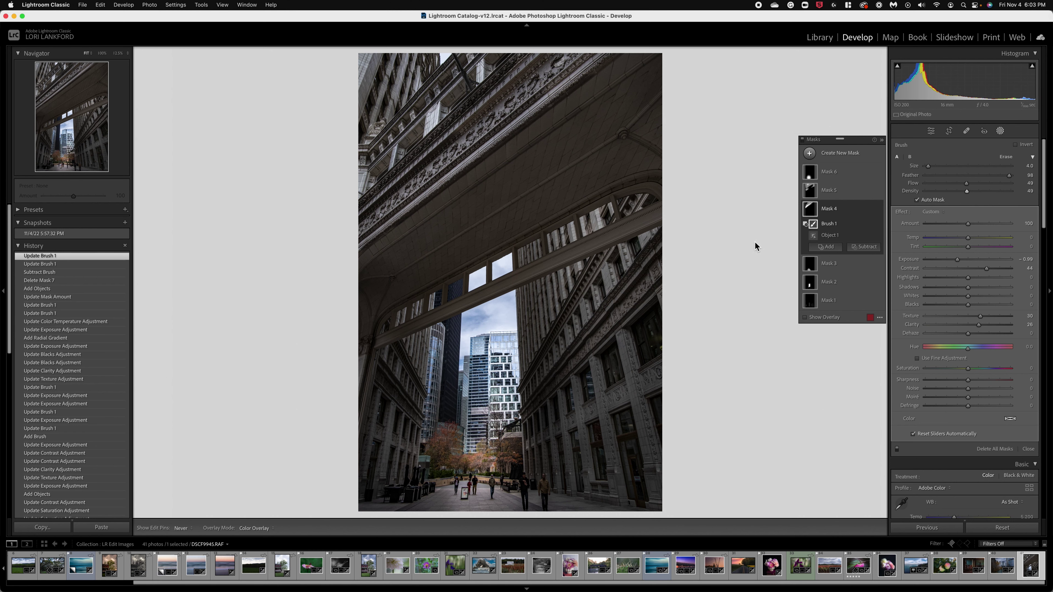
# Step: Compare the alley photo's before and after versions twice, ending on the edited one
pyautogui.press('\\')
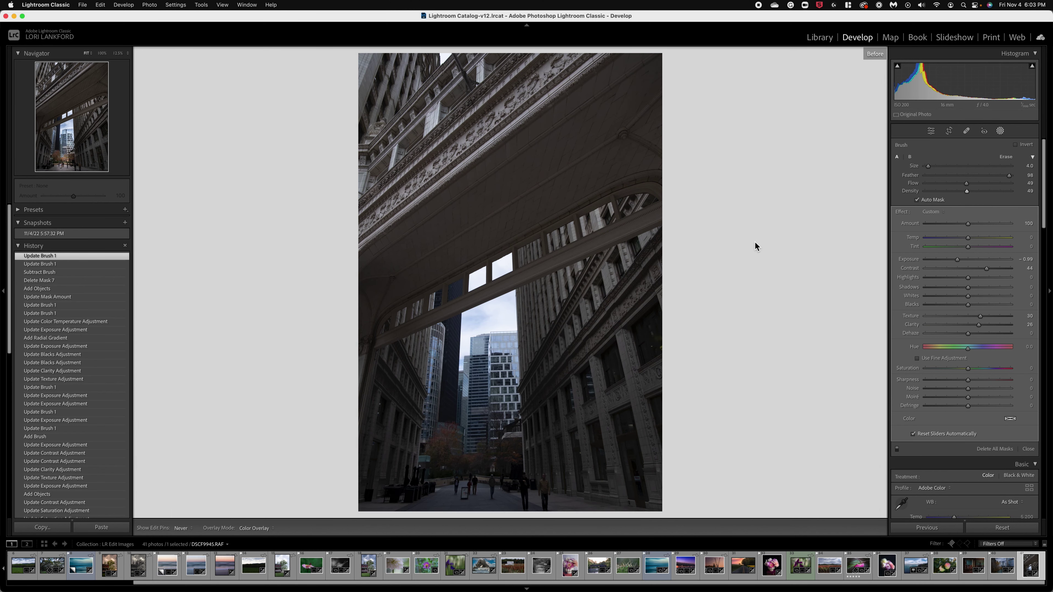
pyautogui.press('\\')
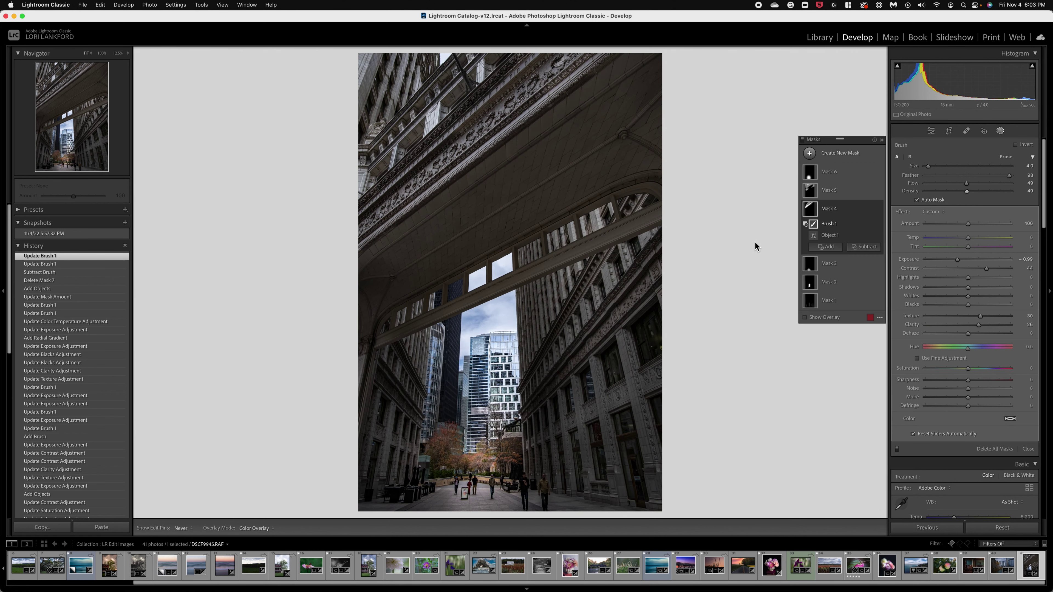
pyautogui.press('\\')
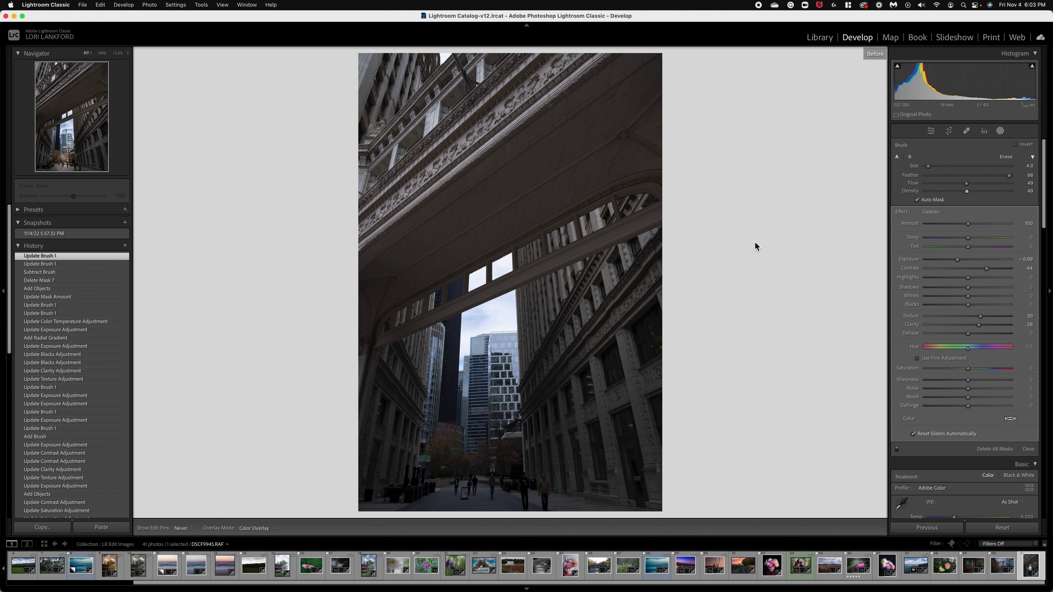
pyautogui.press('\\')
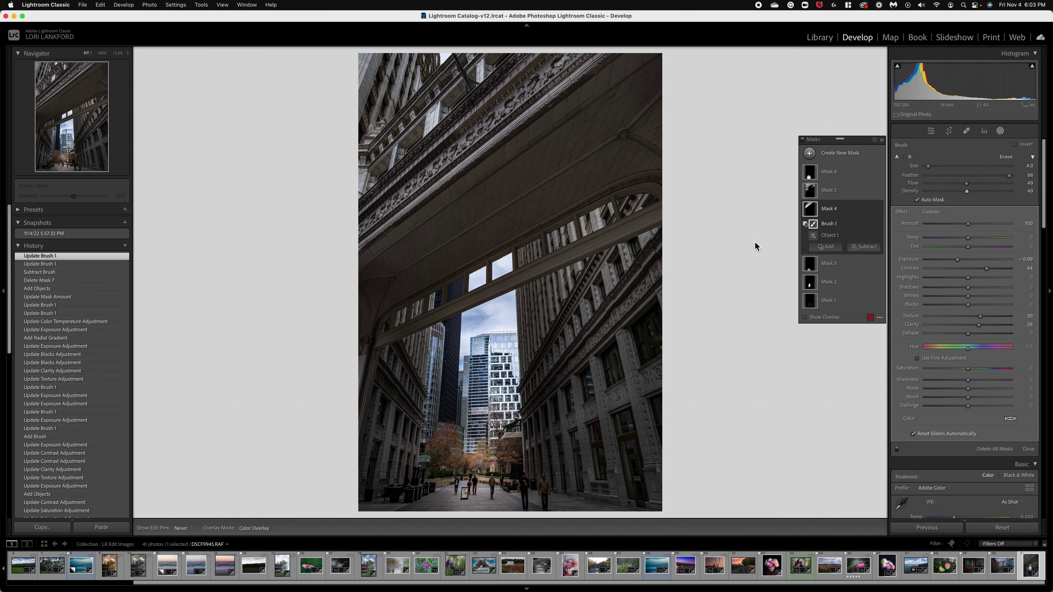
# Step: Open the library reading room photo and compare its before and after versions with the masks list collapsed
pyautogui.click(971, 567)
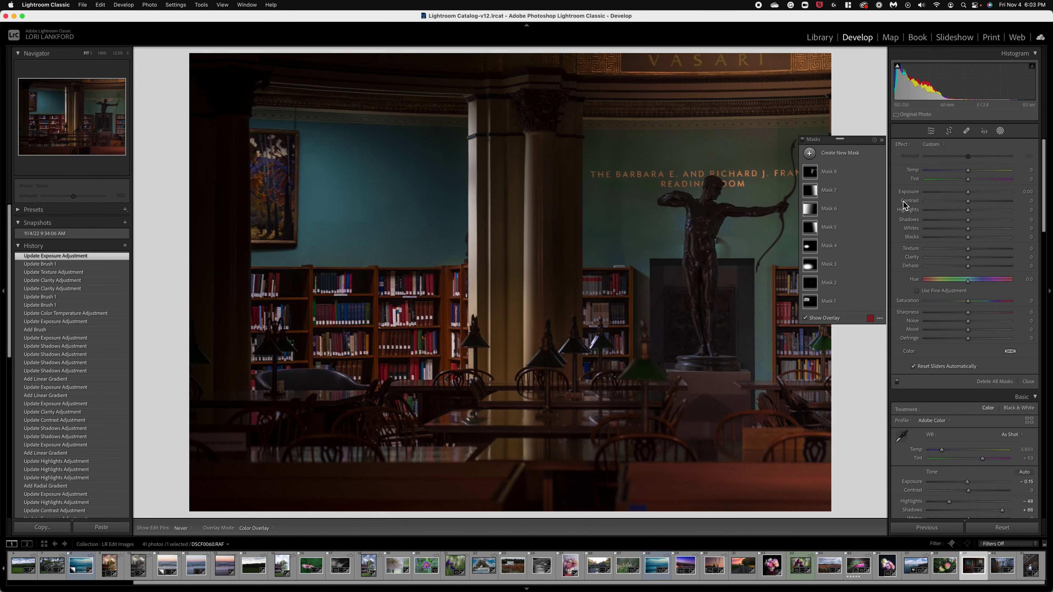
pyautogui.click(881, 141)
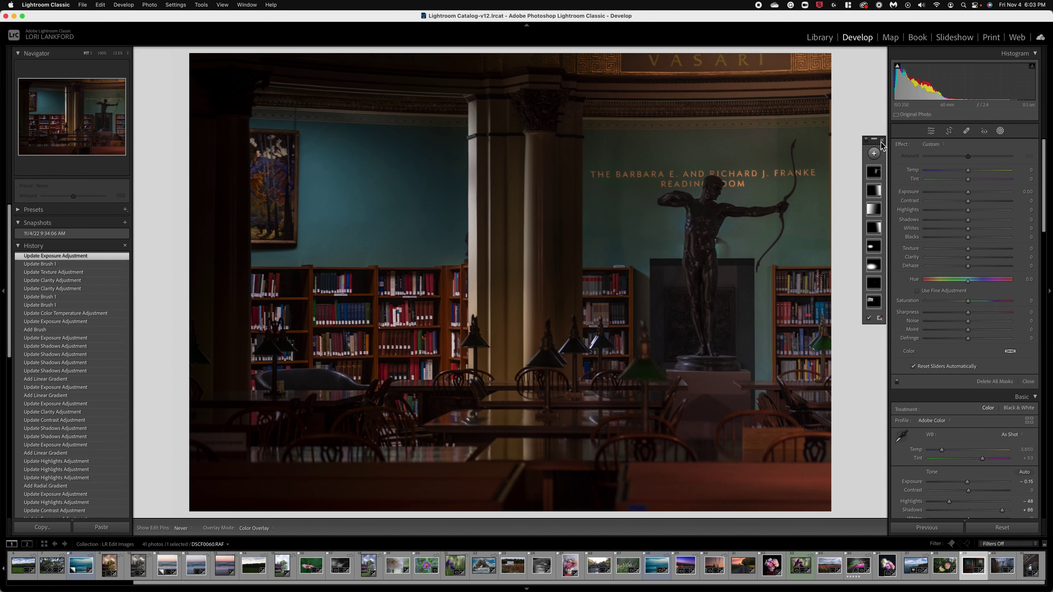
pyautogui.press('\\')
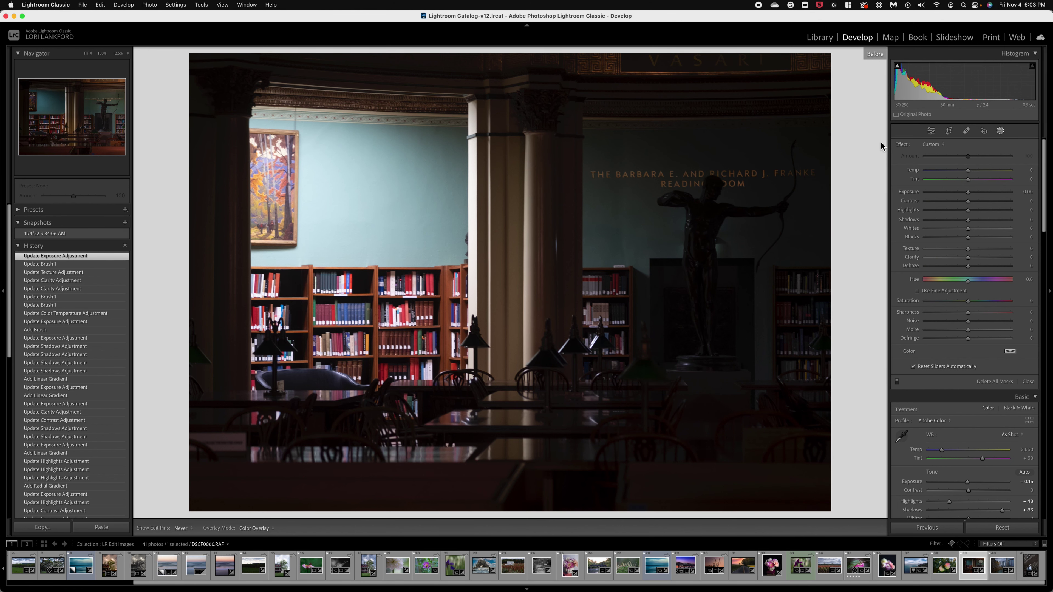
pyautogui.press('\\')
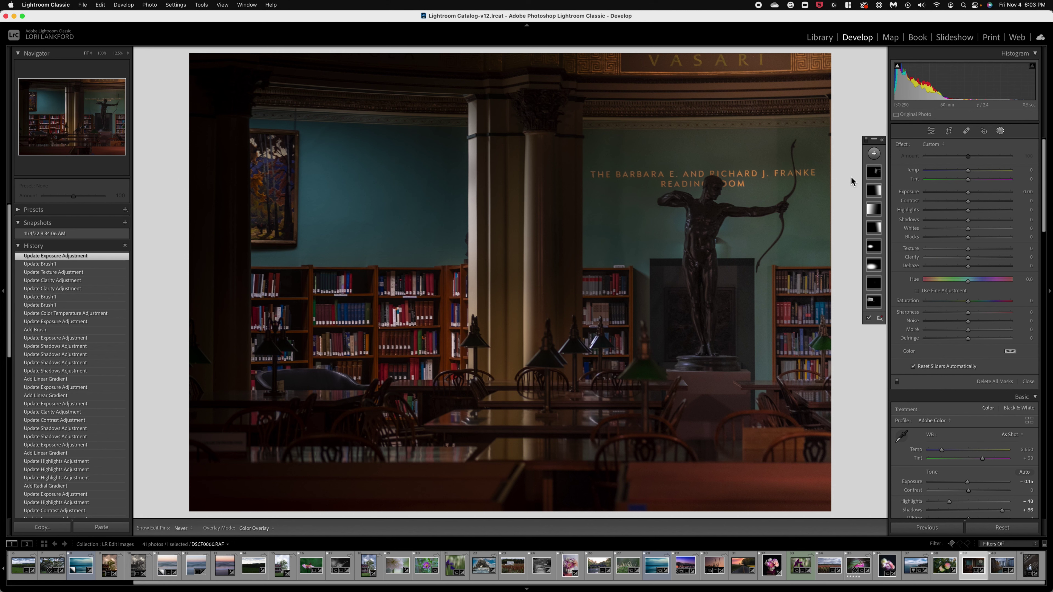
# Step: Examine the reading room photo's Masks 1 to 4, with the overlay shown to see their brushed and radial areas
pyautogui.click(883, 141)
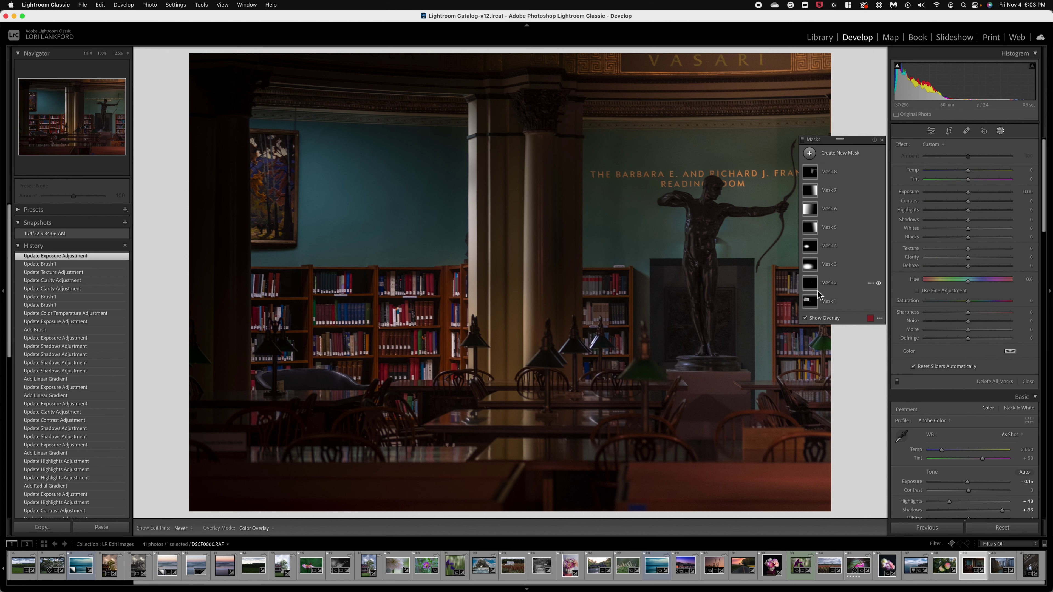
pyautogui.click(812, 302)
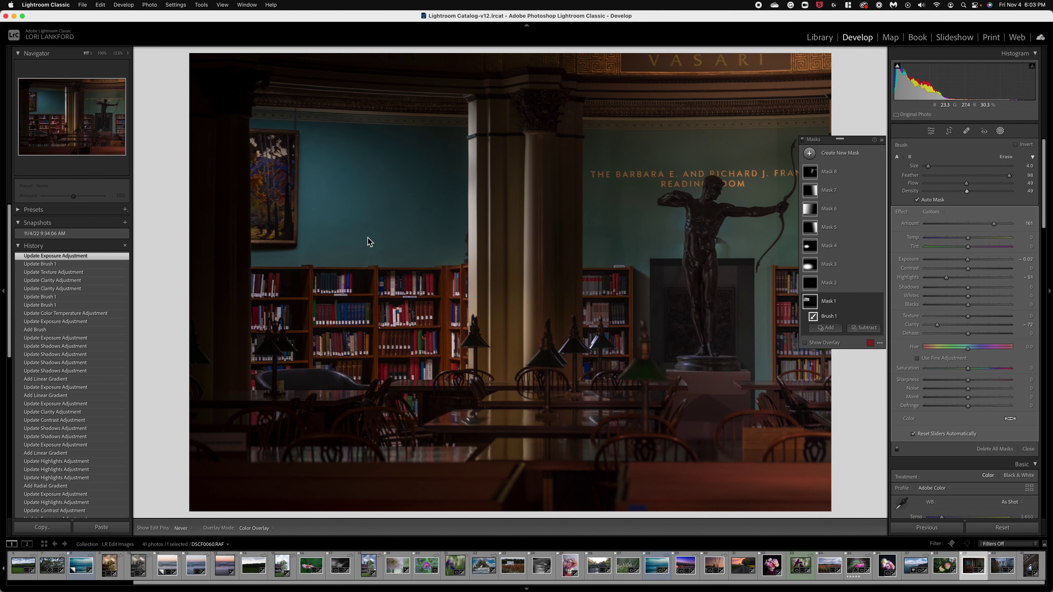
pyautogui.click(834, 285)
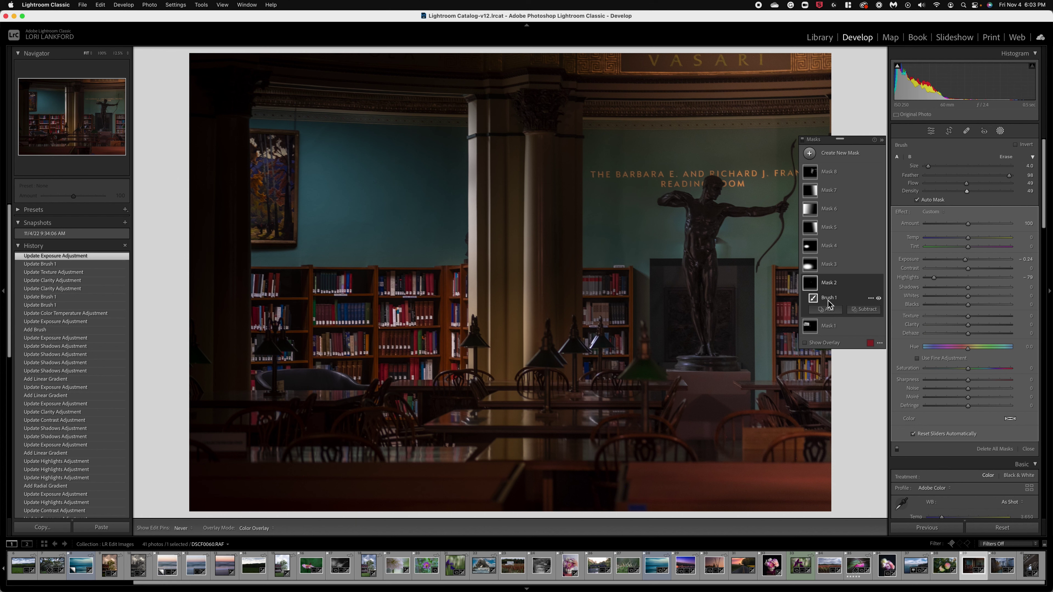
pyautogui.click(804, 343)
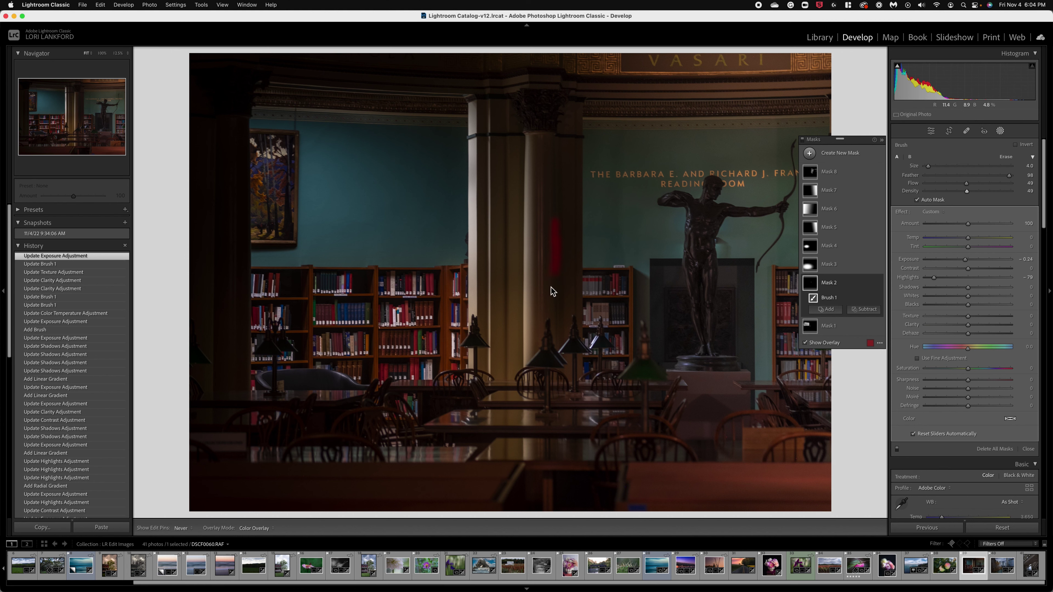
pyautogui.click(828, 266)
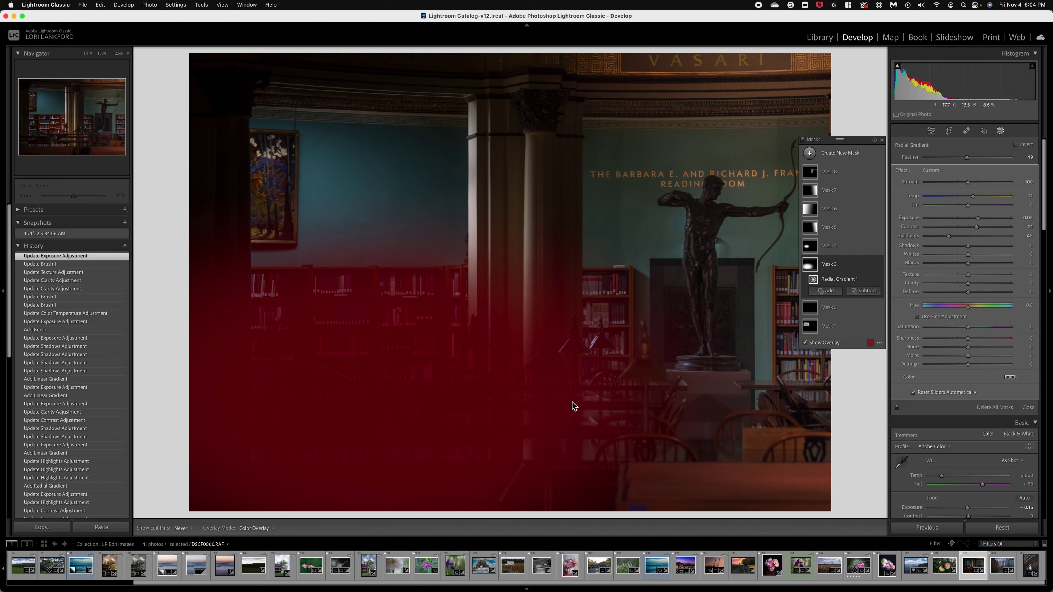
pyautogui.click(811, 249)
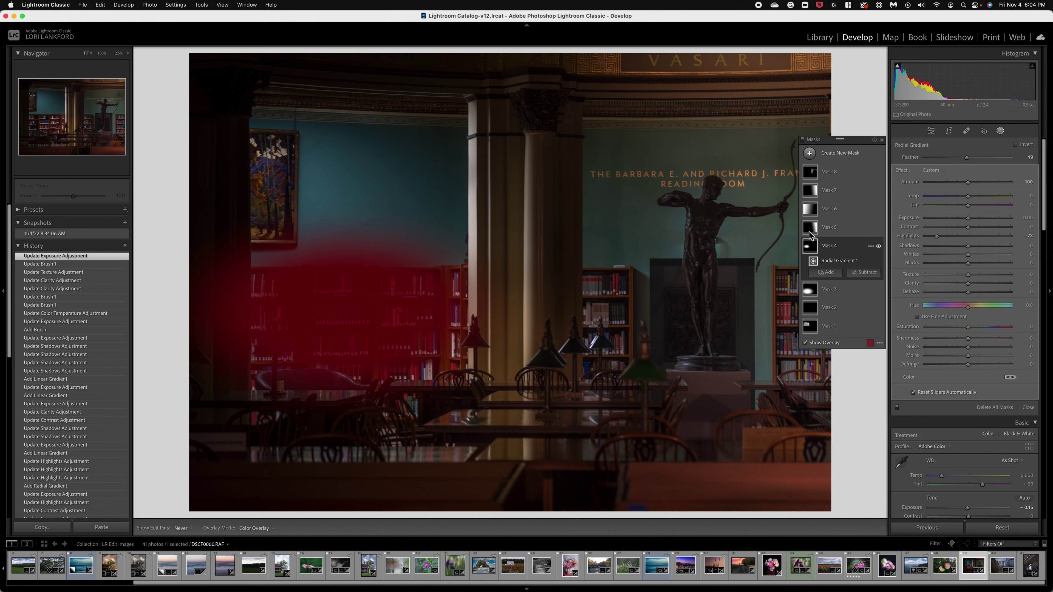
# Step: Examine the areas and settings of the linear gradients in Masks 5 and 6
pyautogui.moveTo(812, 230)
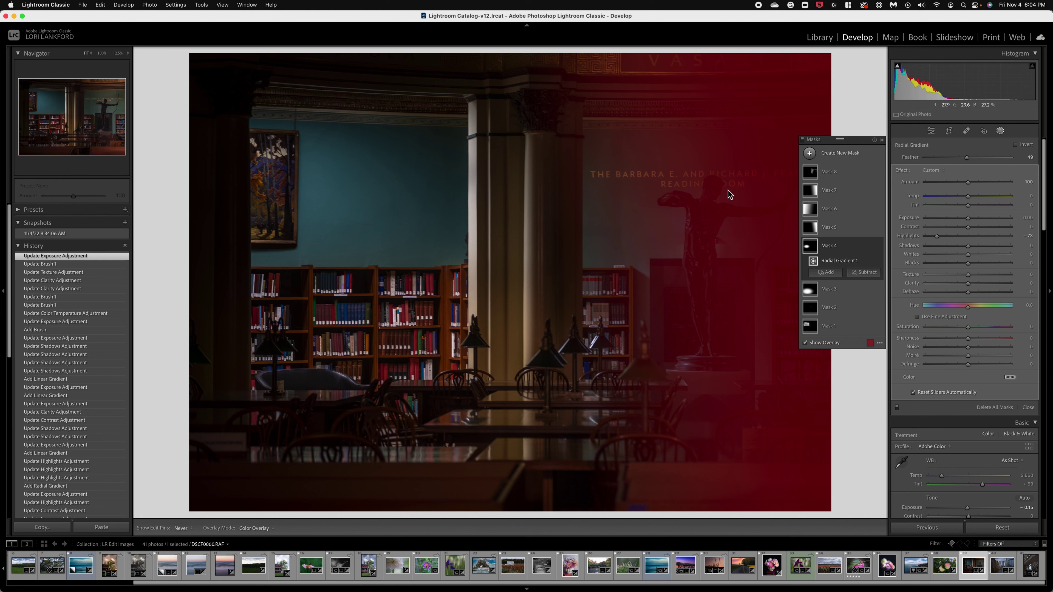
pyautogui.click(812, 229)
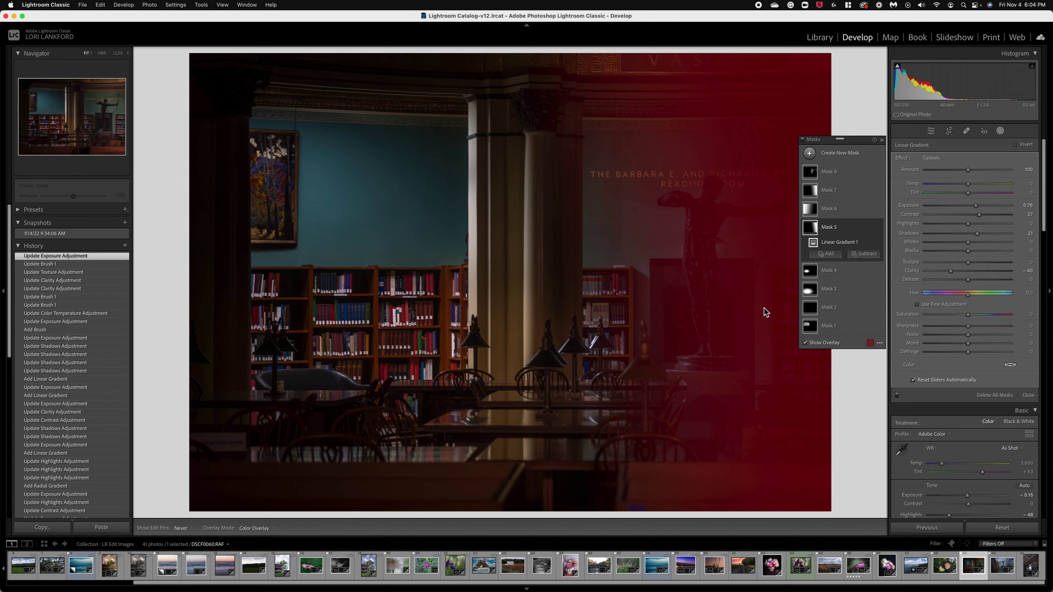
pyautogui.click(811, 210)
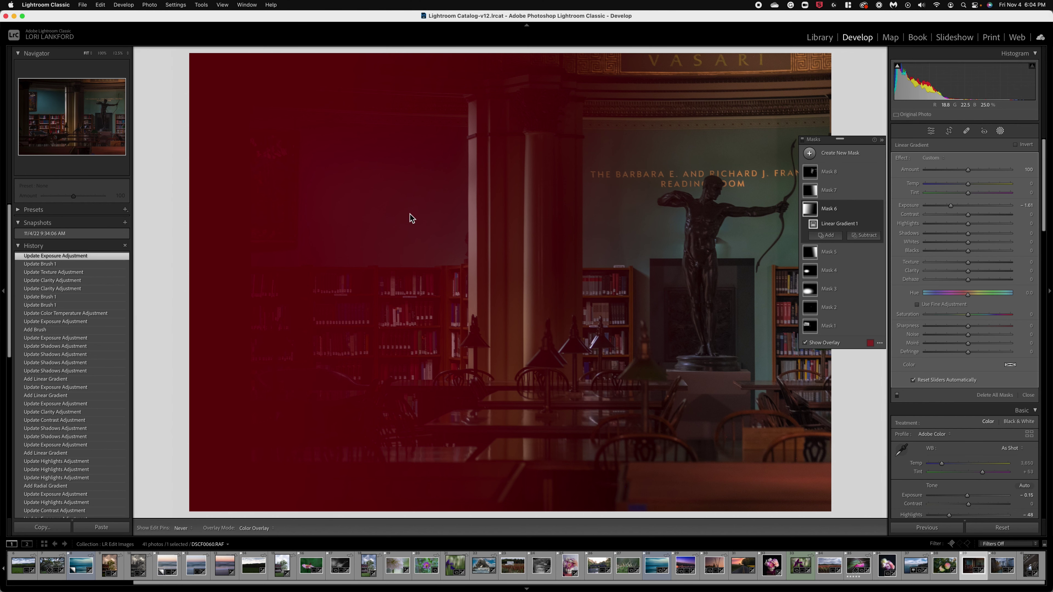
# Step: Hide the overlay and reduce Mask 7's linear gradient to Shadows near zero and Exposure 0.49
pyautogui.click(814, 192)
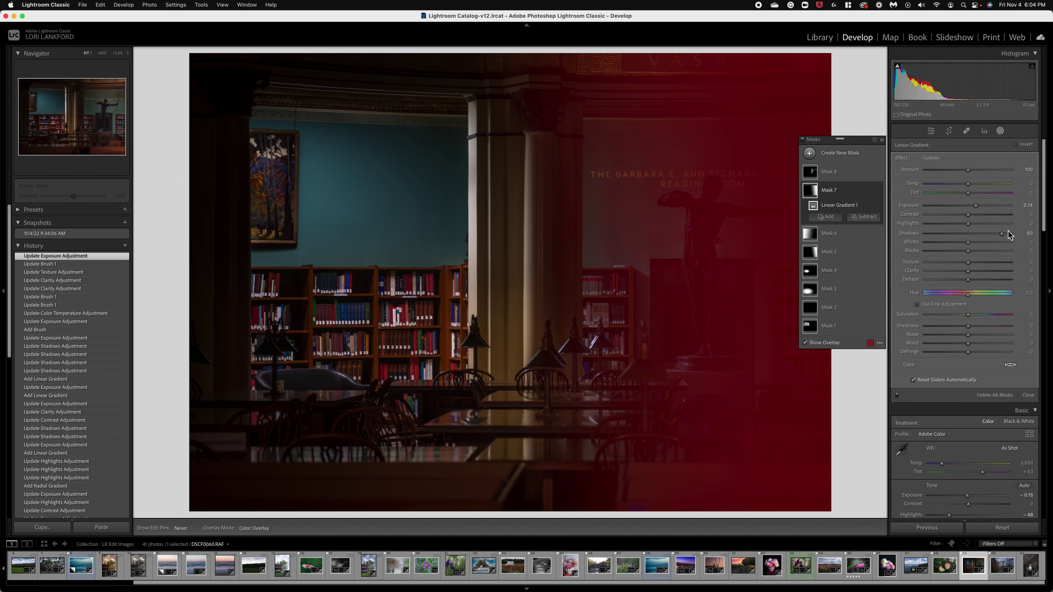
pyautogui.click(806, 342)
pyautogui.moveTo(1002, 234); pyautogui.dragTo(968, 234)
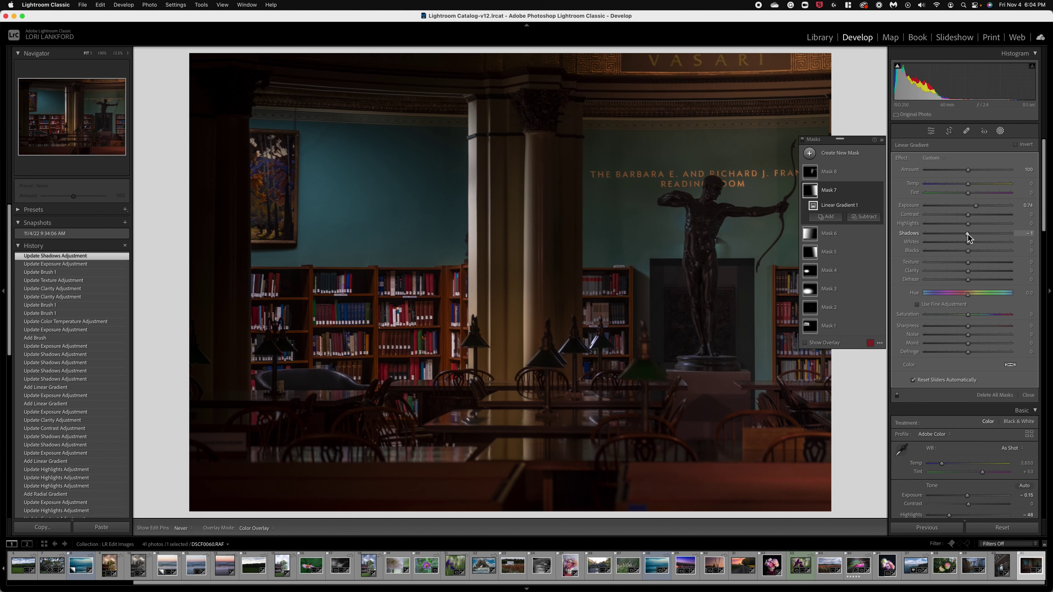
pyautogui.moveTo(968, 234); pyautogui.dragTo(972, 206)
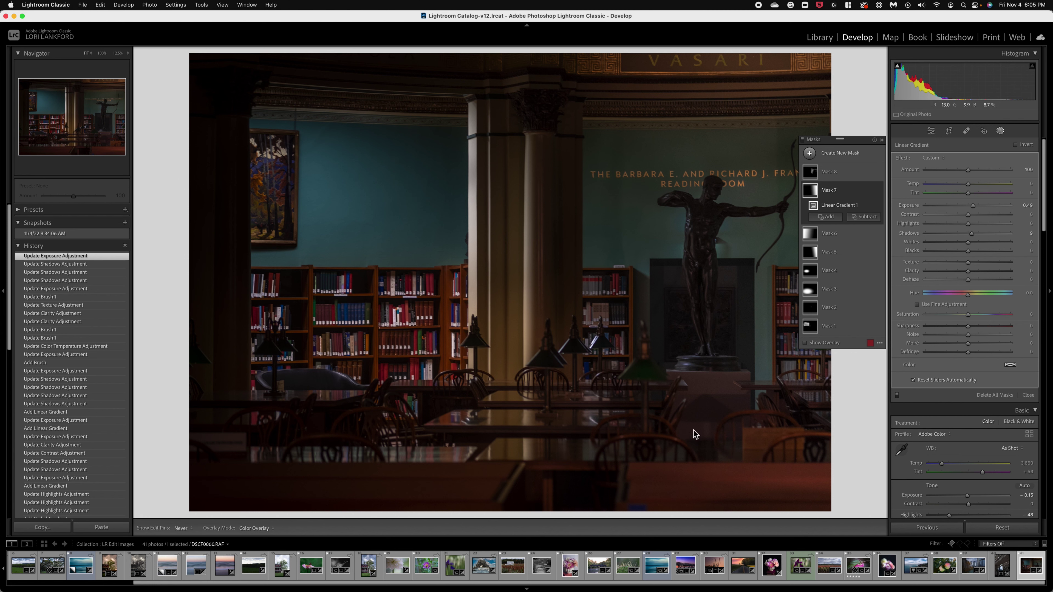
# Step: Compare the reading room photo before and after, and fine-tune Mask 7's Exposure to 0.47
pyautogui.press('\\')
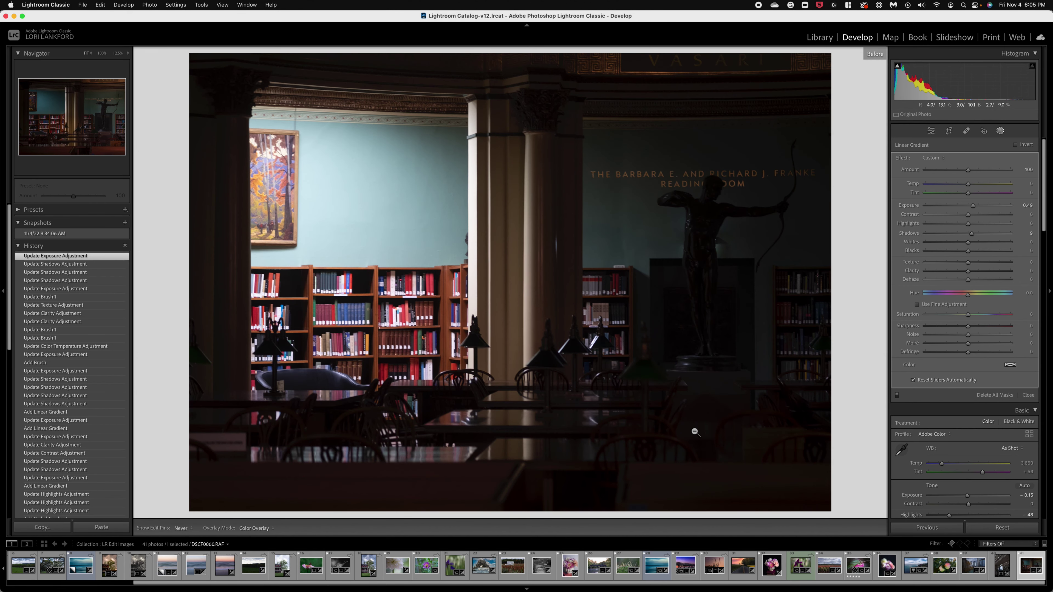
pyautogui.press('\\')
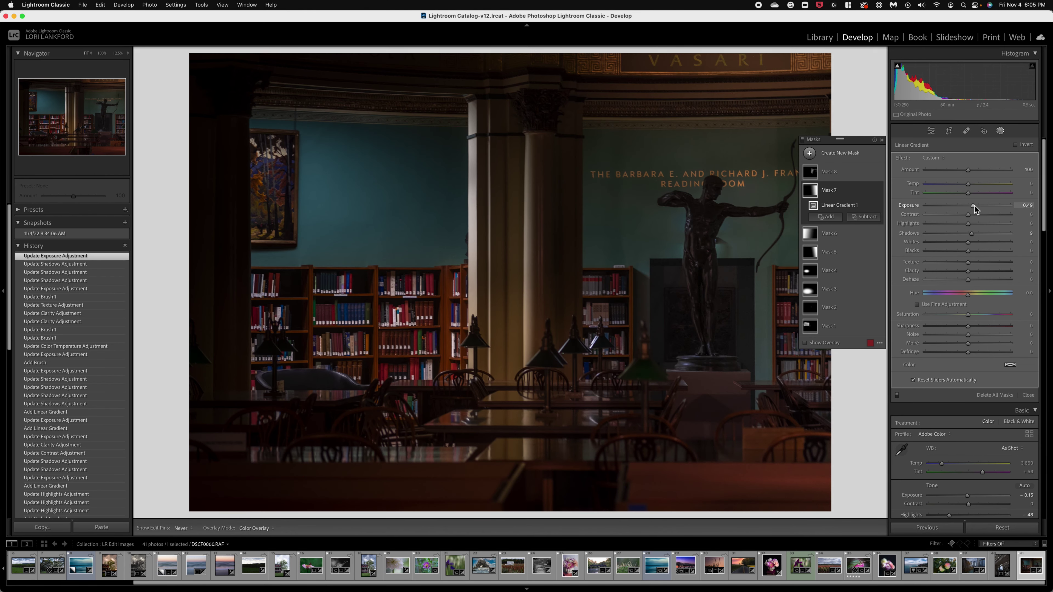
pyautogui.moveTo(975, 209); pyautogui.dragTo(975, 209)
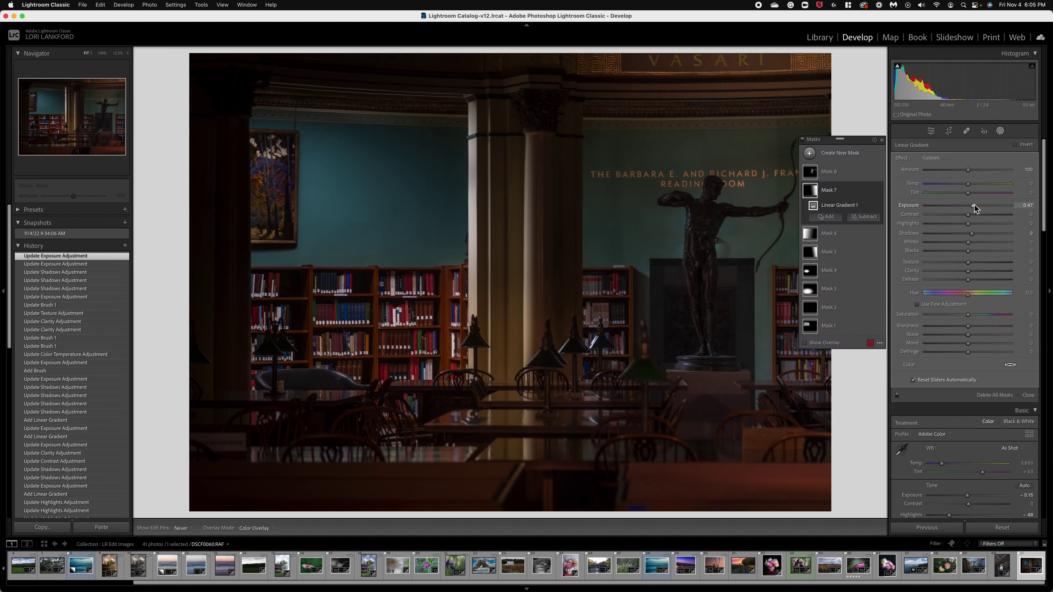
# Step: Examine Mask 8's brush settings, collapse the masks list and return to the global adjustments
pyautogui.click(811, 174)
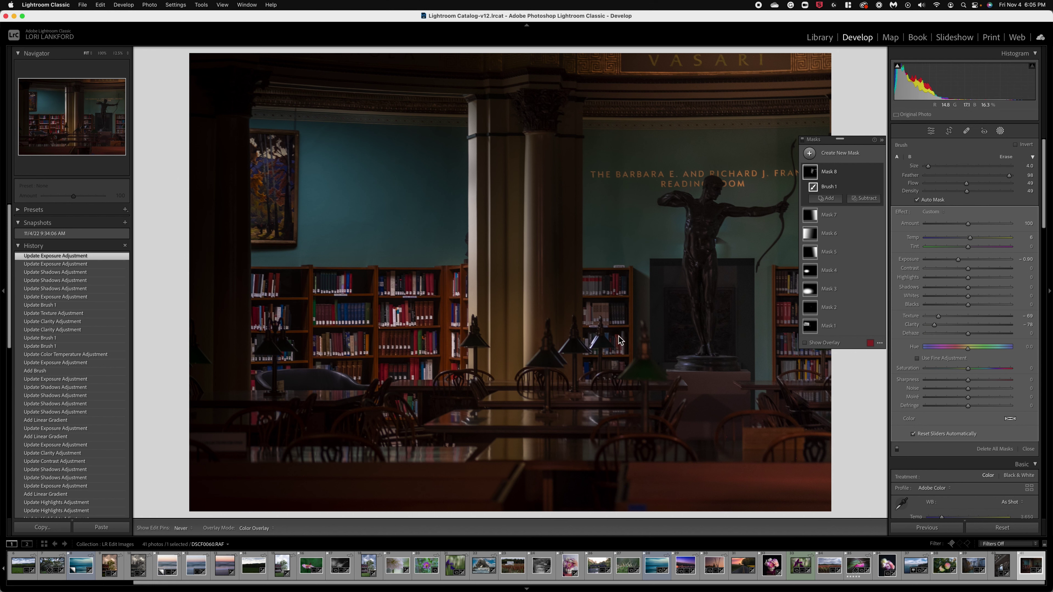
pyautogui.click(884, 141)
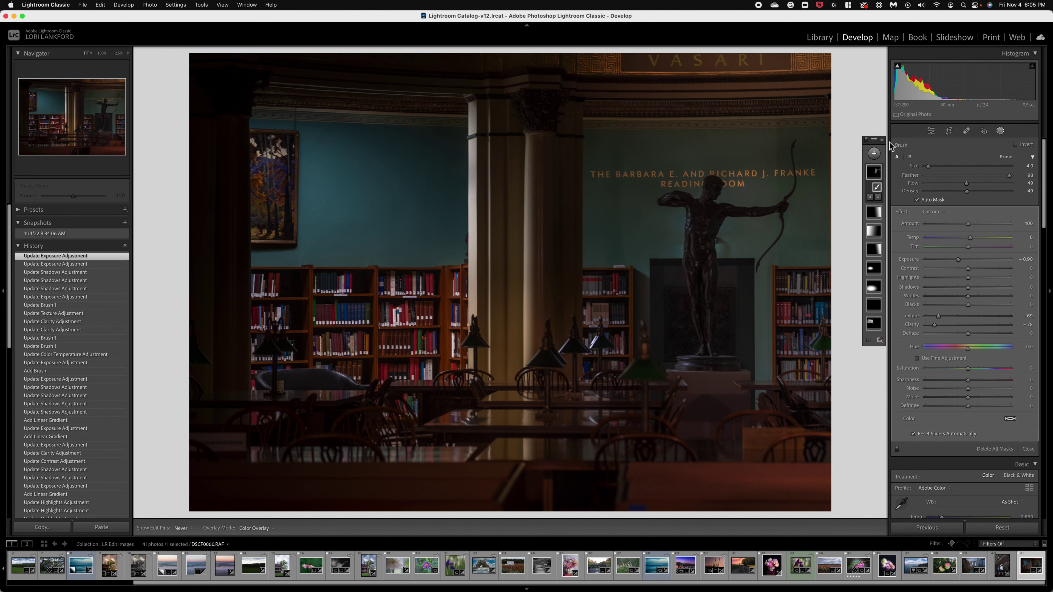
pyautogui.click(932, 132)
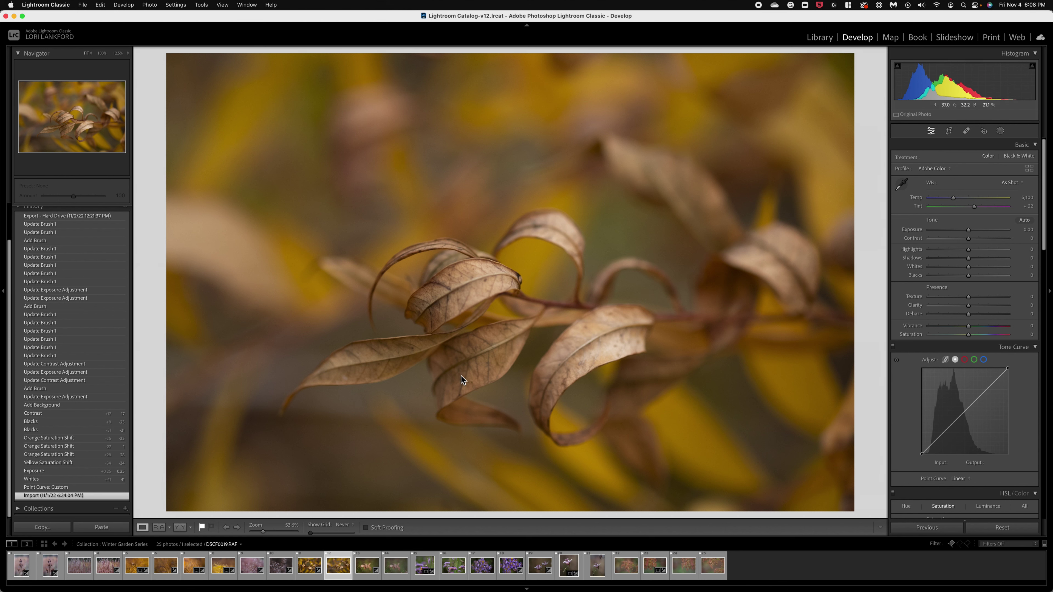
# Step: Set the dried leaf photo's Highlights to -64 and Shadows to +40, and lower the point curve's midtones to darken it
pyautogui.click(951, 249)
pyautogui.click(943, 249)
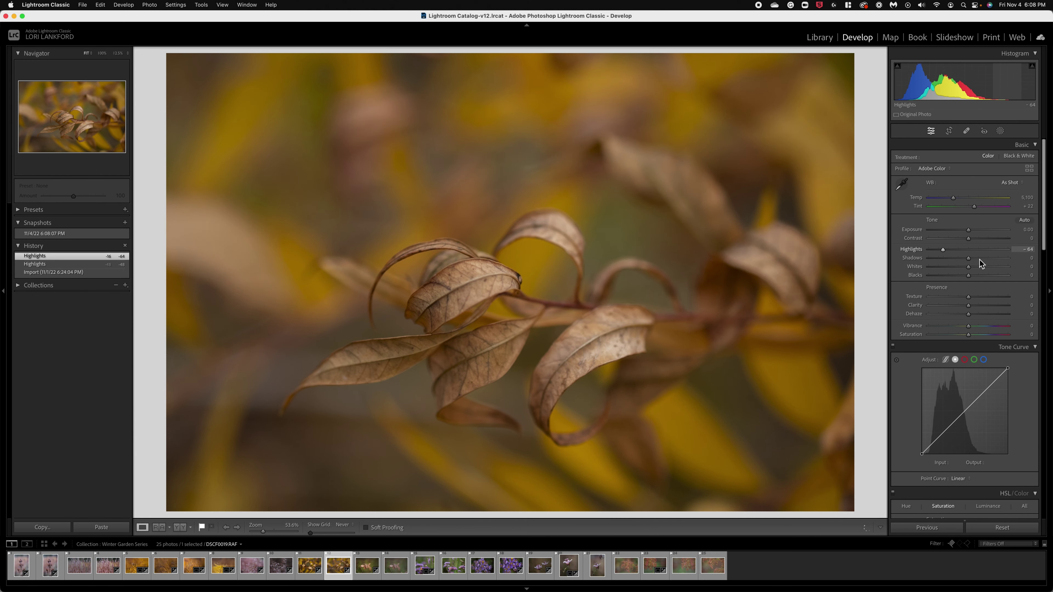
pyautogui.click(979, 258)
pyautogui.click(985, 258)
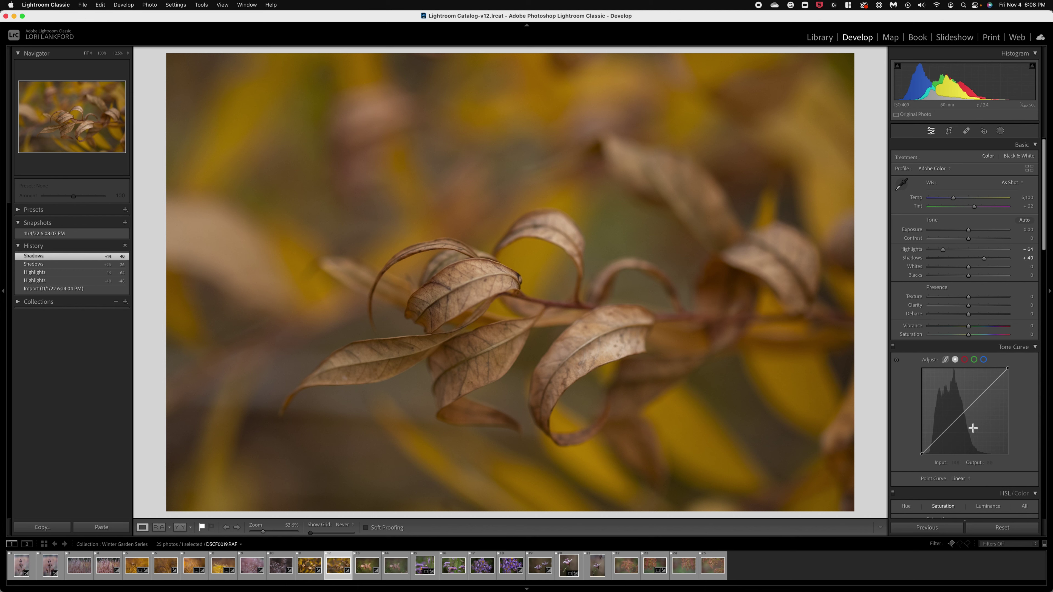
pyautogui.moveTo(967, 414); pyautogui.dragTo(970, 418)
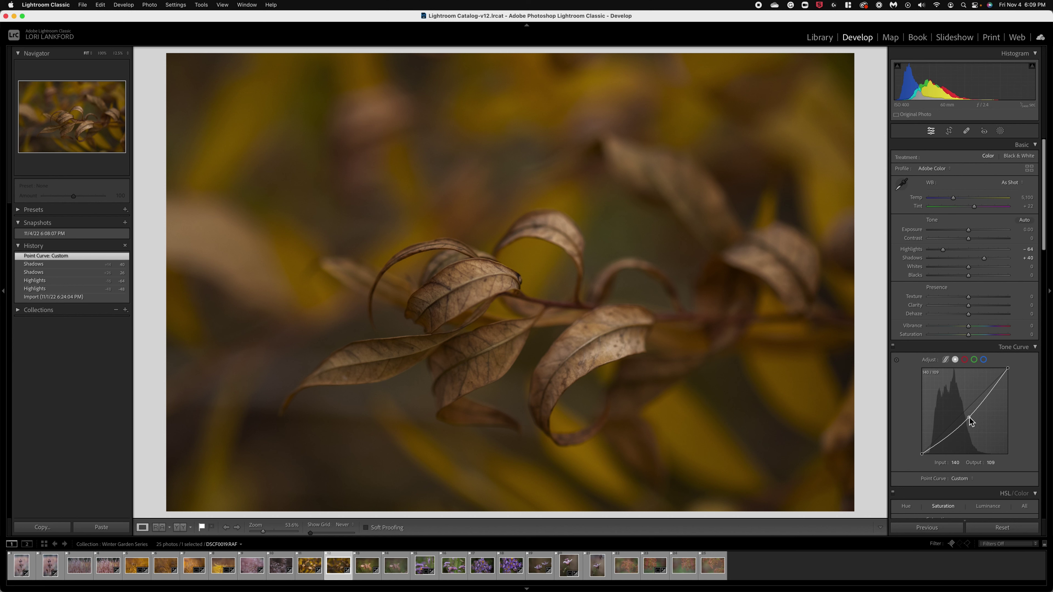
# Step: Try an automatic Background mask on the leaf photo, expand the masks list and delete Mask 1
pyautogui.click(1001, 131)
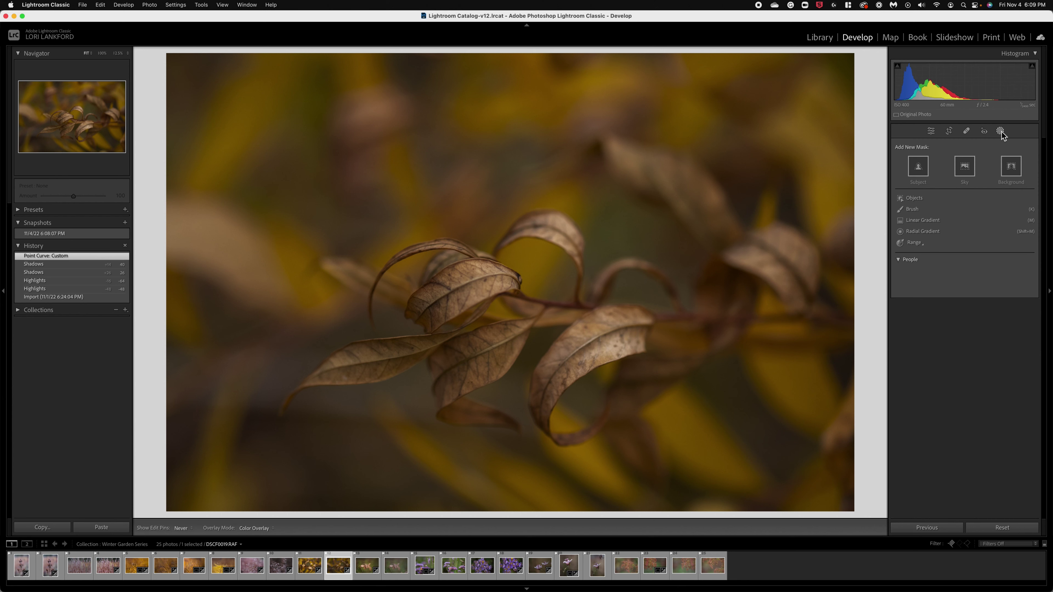
pyautogui.click(1010, 173)
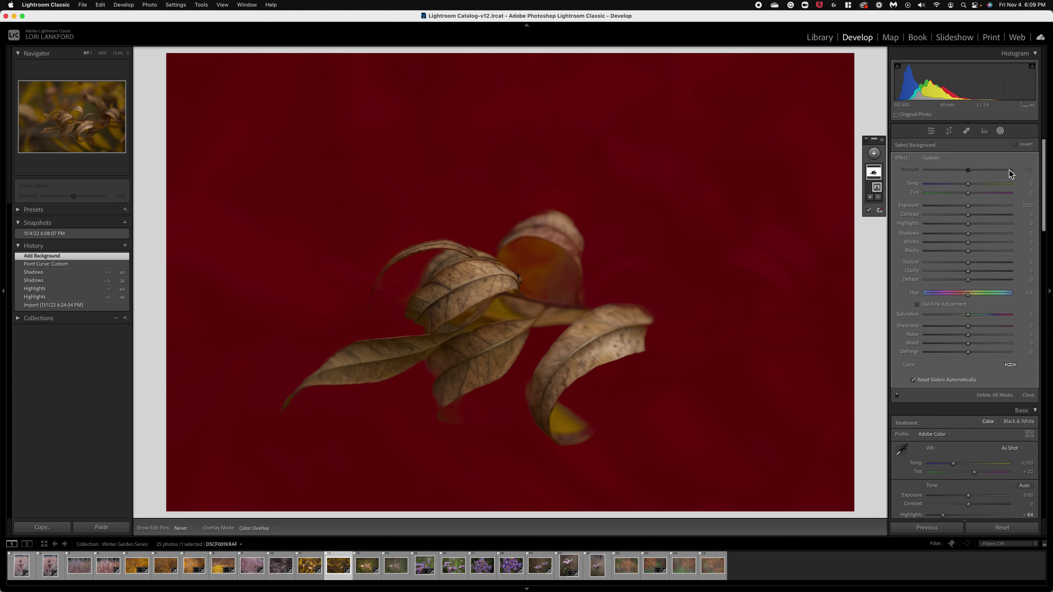
pyautogui.click(882, 140)
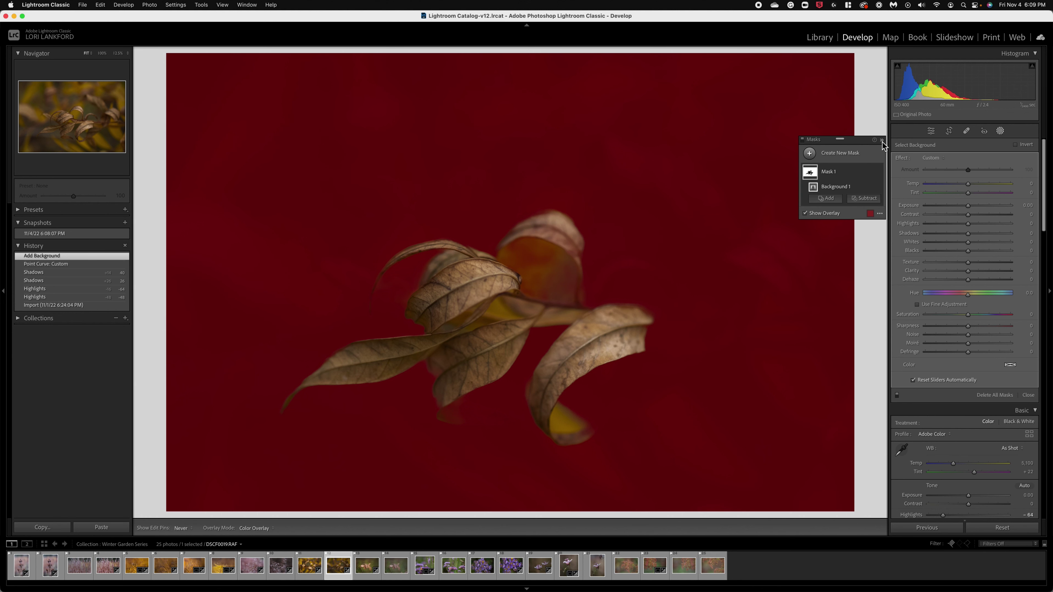
pyautogui.click(871, 172)
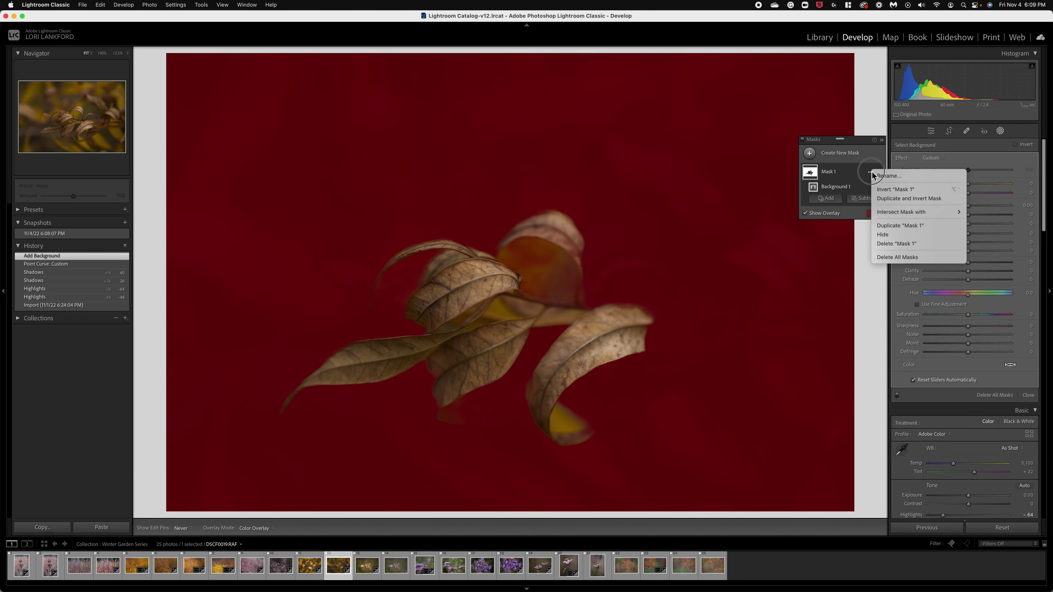
pyautogui.click(899, 244)
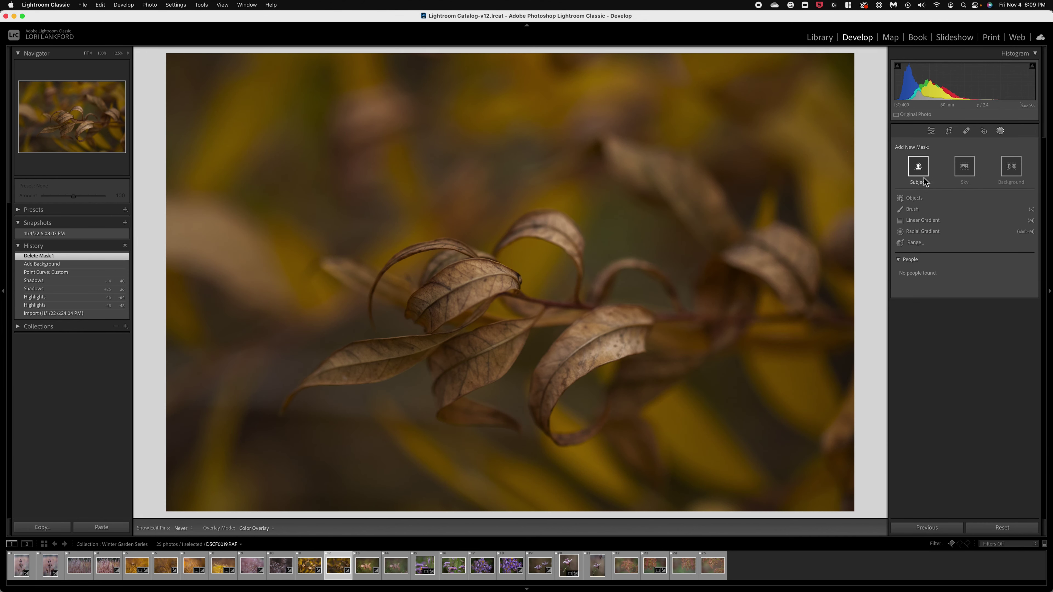
# Step: Try a Select Subject mask on the leaves, delete its Subject 1 component and remove all masks
pyautogui.click(919, 168)
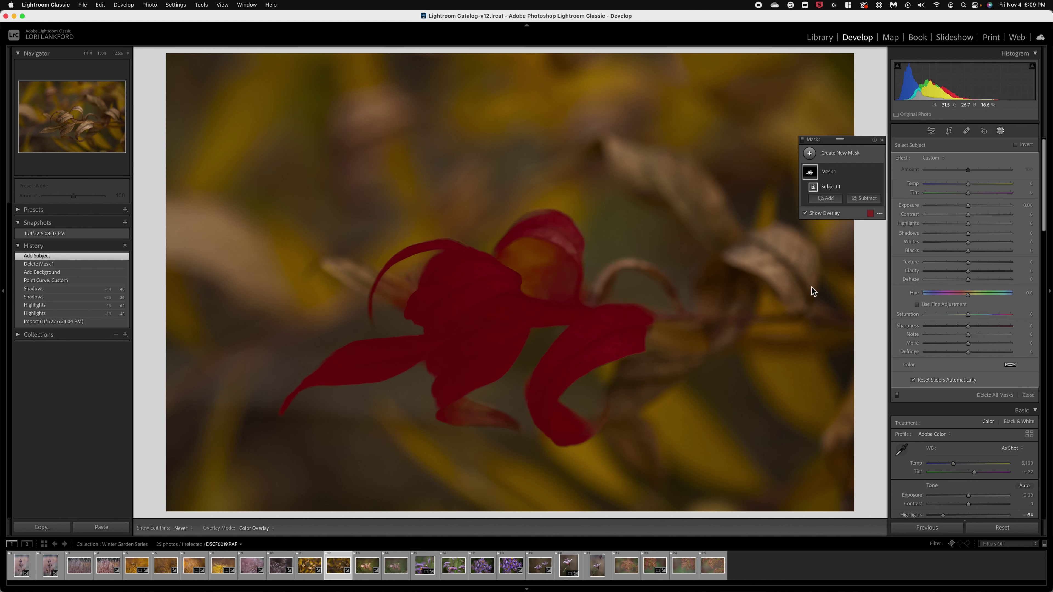
pyautogui.click(870, 186)
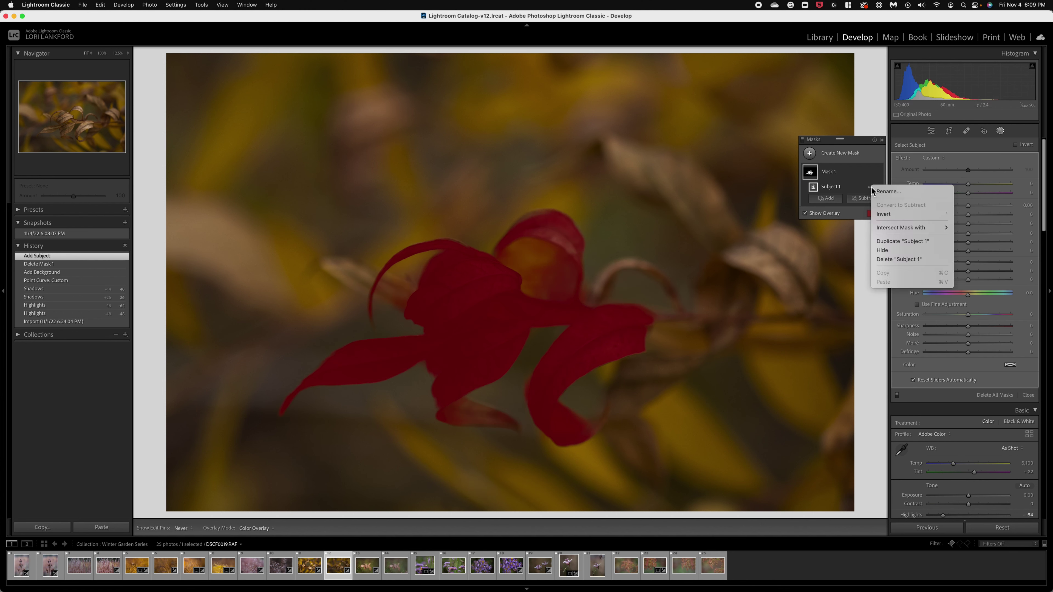
pyautogui.click(895, 258)
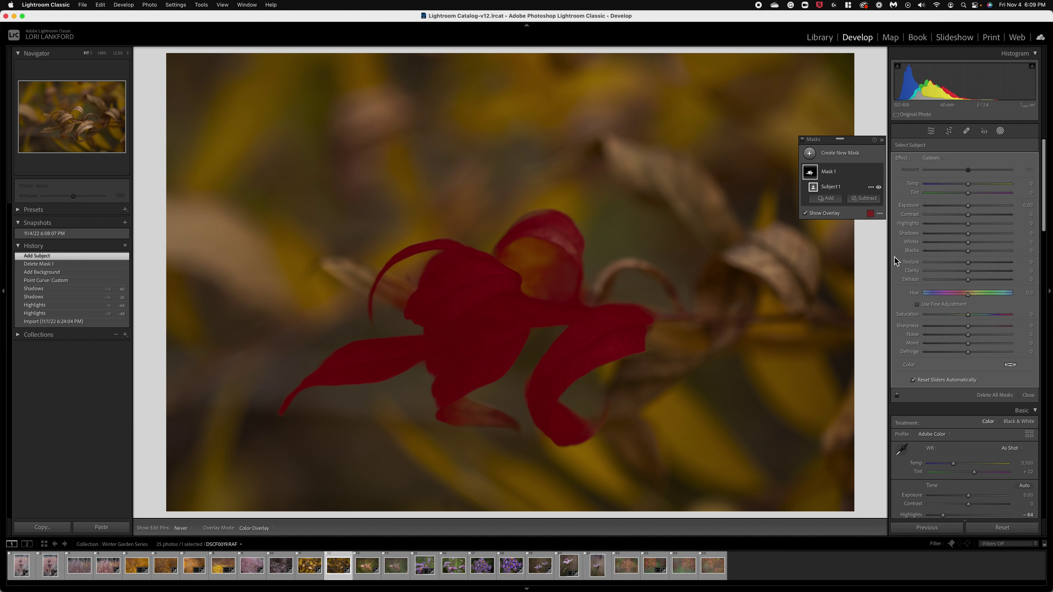
pyautogui.click(871, 172)
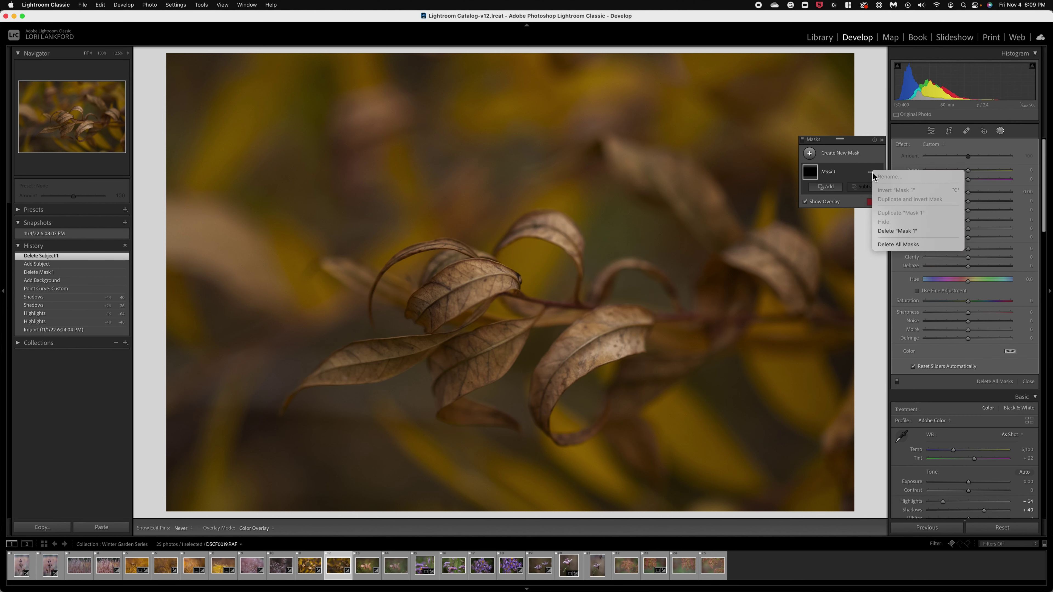
pyautogui.click(890, 243)
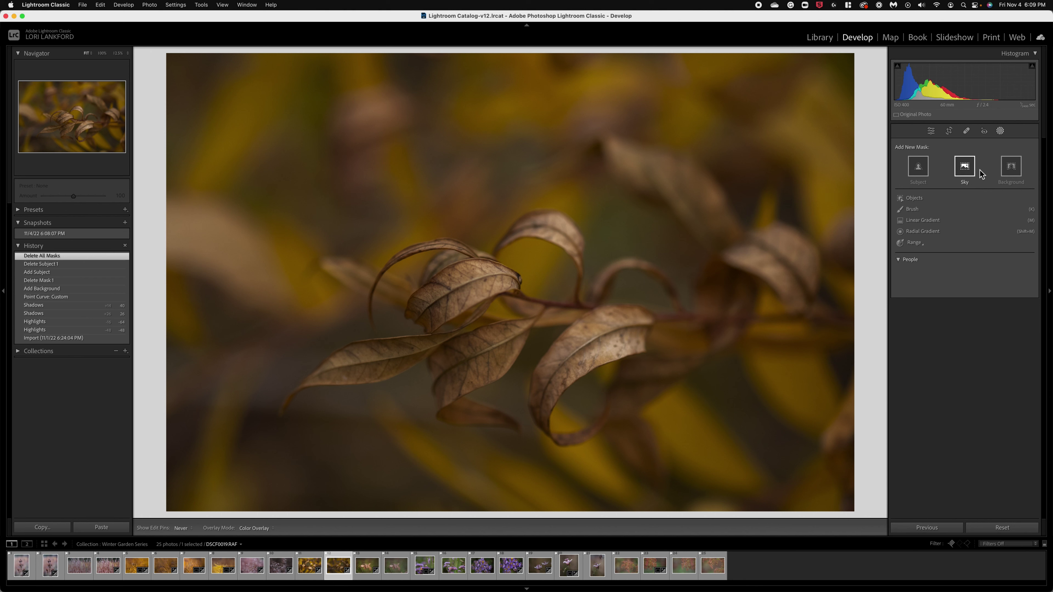
# Step: Add an inverted radial gradient mask around the central leaves and lower its Exposure to -0.63 to darken the surroundings
pyautogui.click(925, 232)
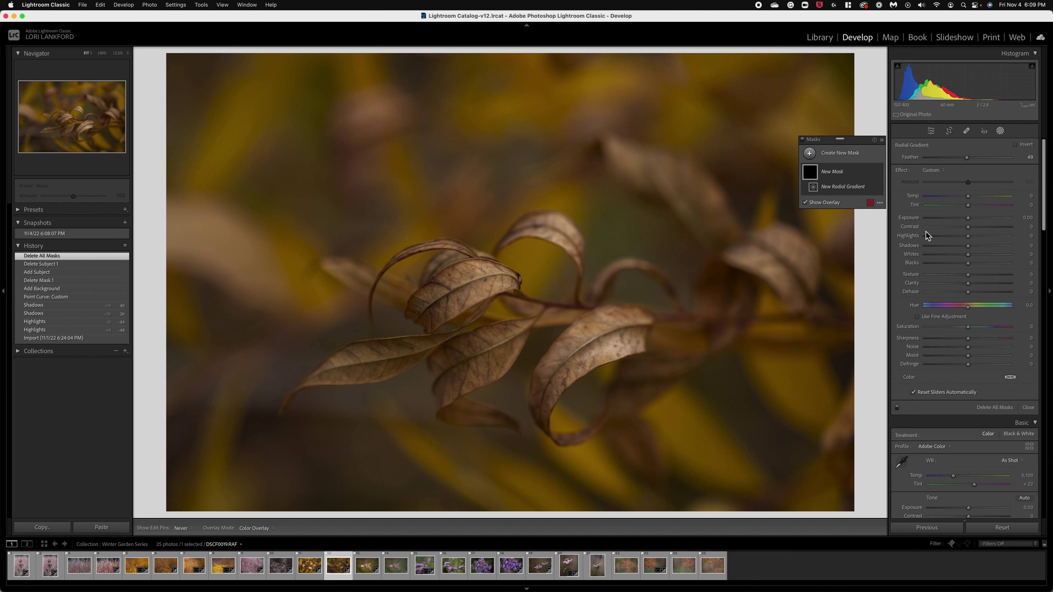
pyautogui.moveTo(508, 308); pyautogui.dragTo(801, 446)
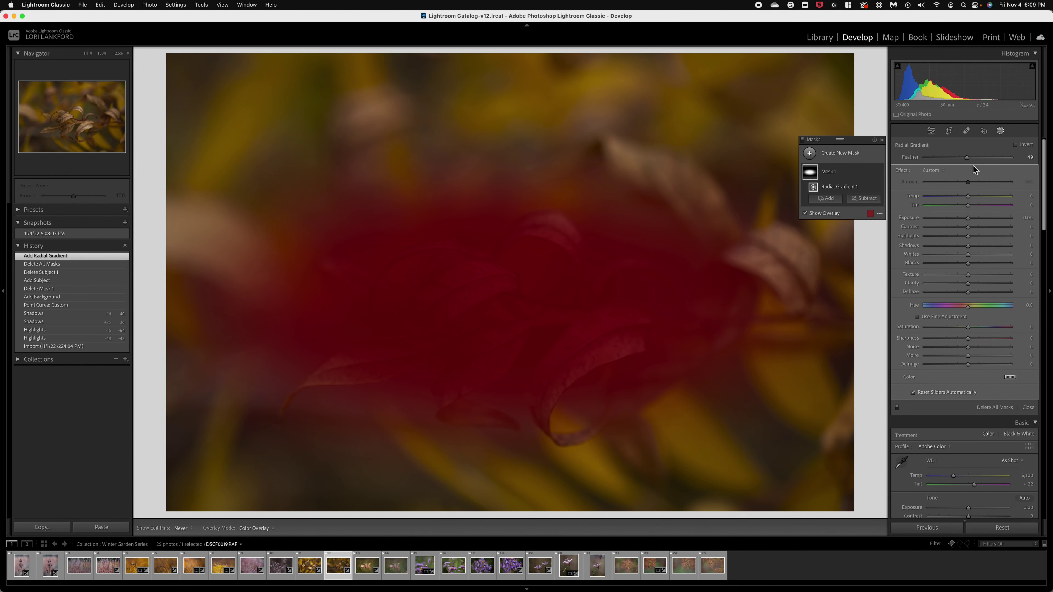
pyautogui.click(1015, 144)
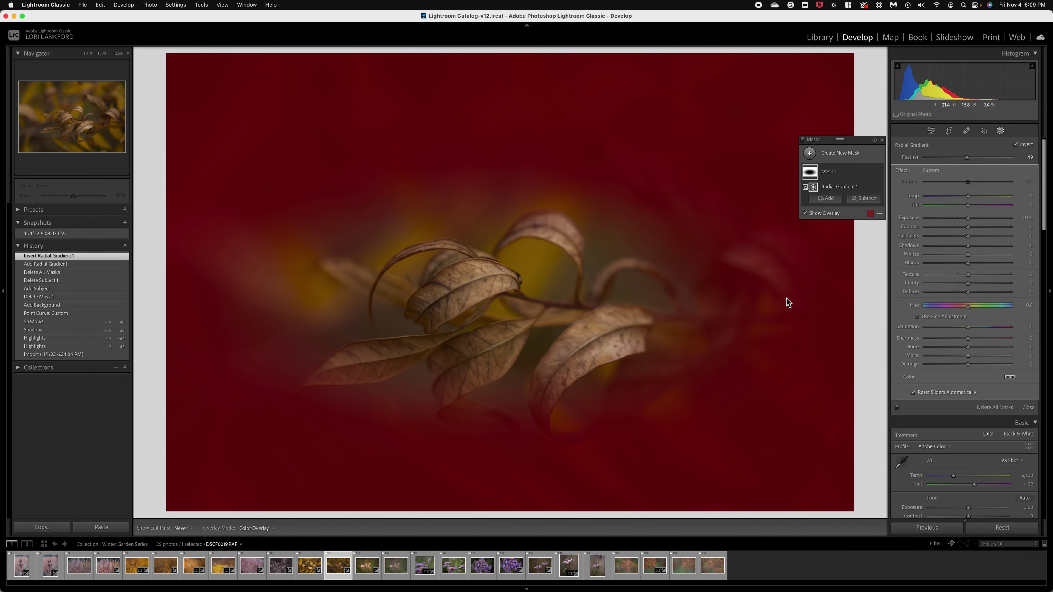
pyautogui.click(969, 219)
pyautogui.moveTo(969, 220); pyautogui.dragTo(962, 217)
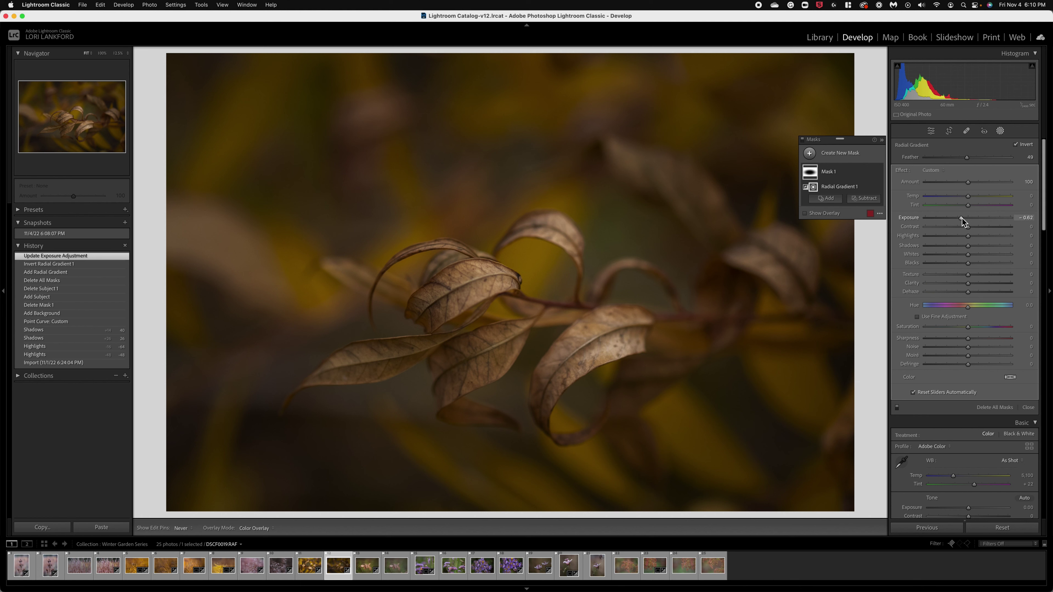
# Step: Paint a brush mask with Flow and Density 73 on the large curled leaf at lower right, with Highlights -53 and Exposure -0.33
pyautogui.click(811, 154)
pyautogui.click(848, 229)
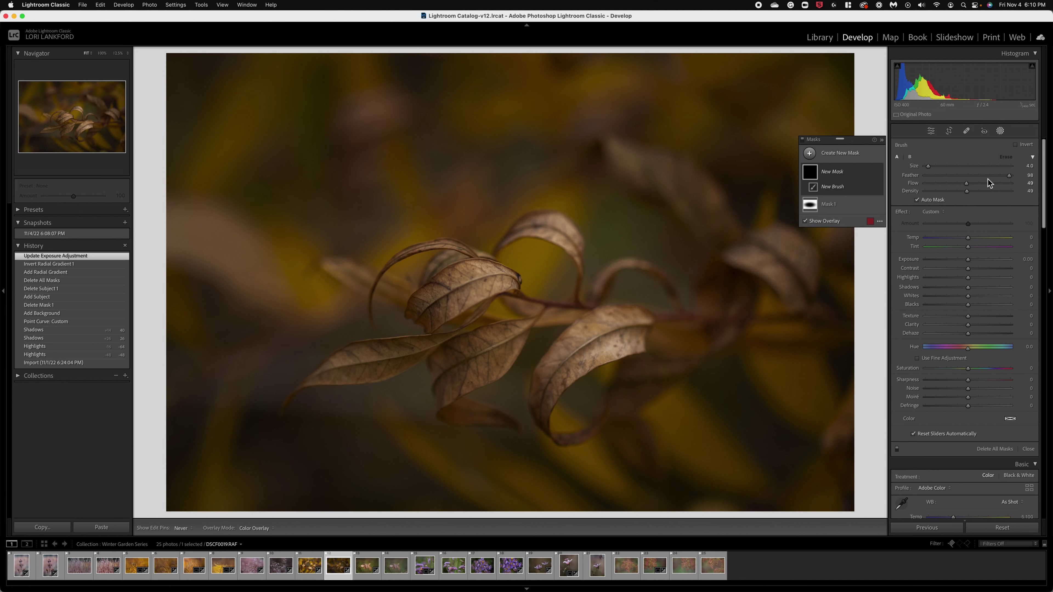
pyautogui.click(989, 183)
pyautogui.click(945, 277)
pyautogui.moveTo(613, 346)
pyautogui.mouseDown()
pyautogui.moveTo(581, 367)
pyautogui.moveTo(632, 347)
pyautogui.moveTo(591, 365)
pyautogui.moveTo(626, 349)
pyautogui.moveTo(616, 357)
pyautogui.moveTo(628, 358)
pyautogui.moveTo(611, 362)
pyautogui.moveTo(635, 339)
pyautogui.moveTo(620, 352)
pyautogui.moveTo(642, 345)
pyautogui.moveTo(616, 322)
pyautogui.moveTo(556, 381)
pyautogui.moveTo(645, 345)
pyautogui.moveTo(620, 316)
pyautogui.mouseUp()
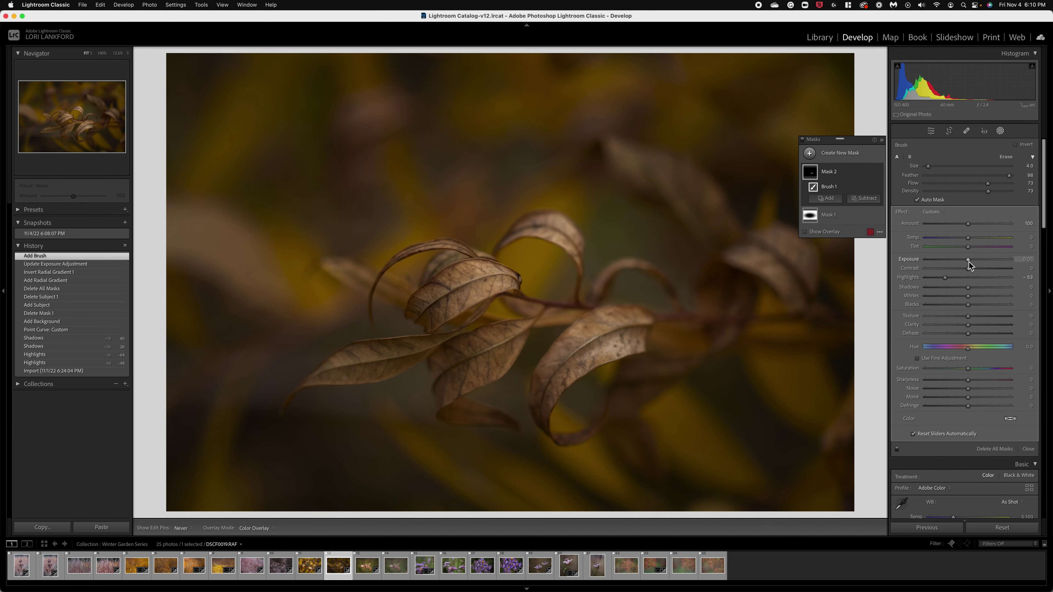
pyautogui.moveTo(969, 261); pyautogui.dragTo(965, 263)
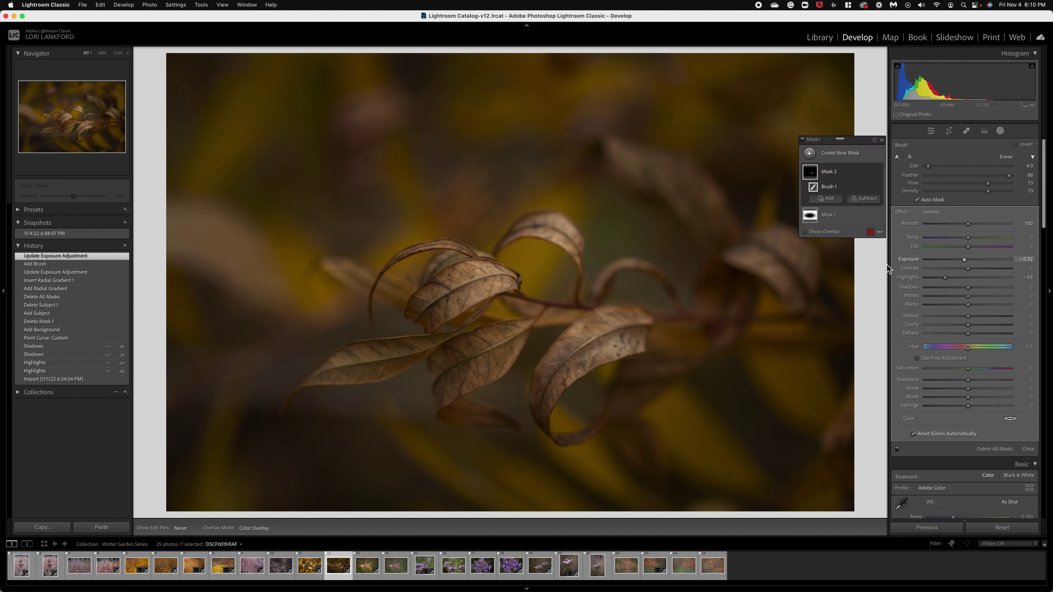
pyautogui.moveTo(571, 384)
pyautogui.mouseDown()
pyautogui.moveTo(642, 349)
pyautogui.moveTo(595, 364)
pyautogui.mouseUp()
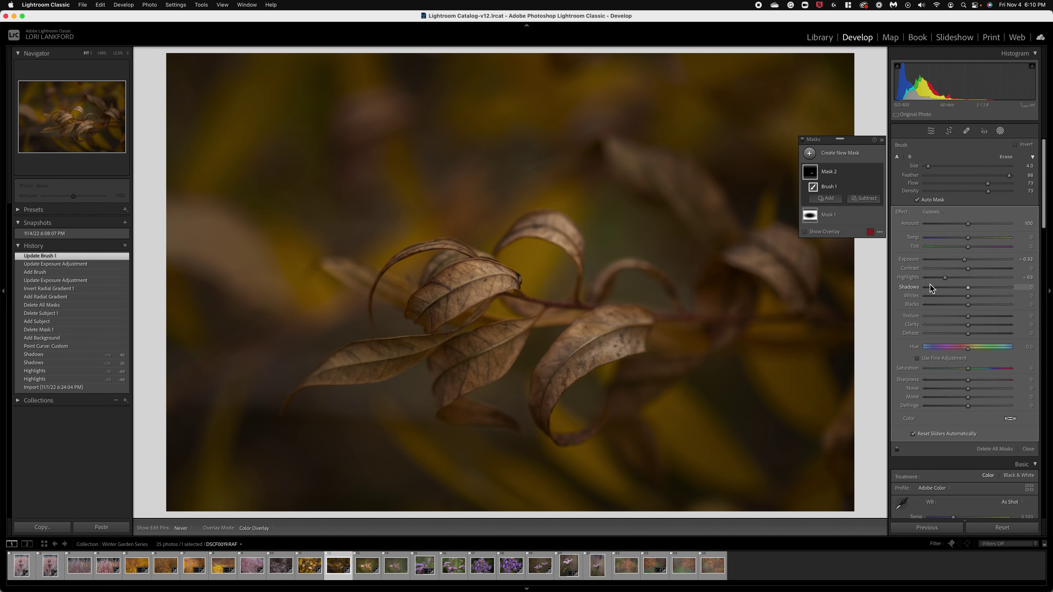
# Step: Move the masks list clear of the photo's centre and compare the edited leaf photo with its original
pyautogui.moveTo(862, 144); pyautogui.dragTo(866, 79)
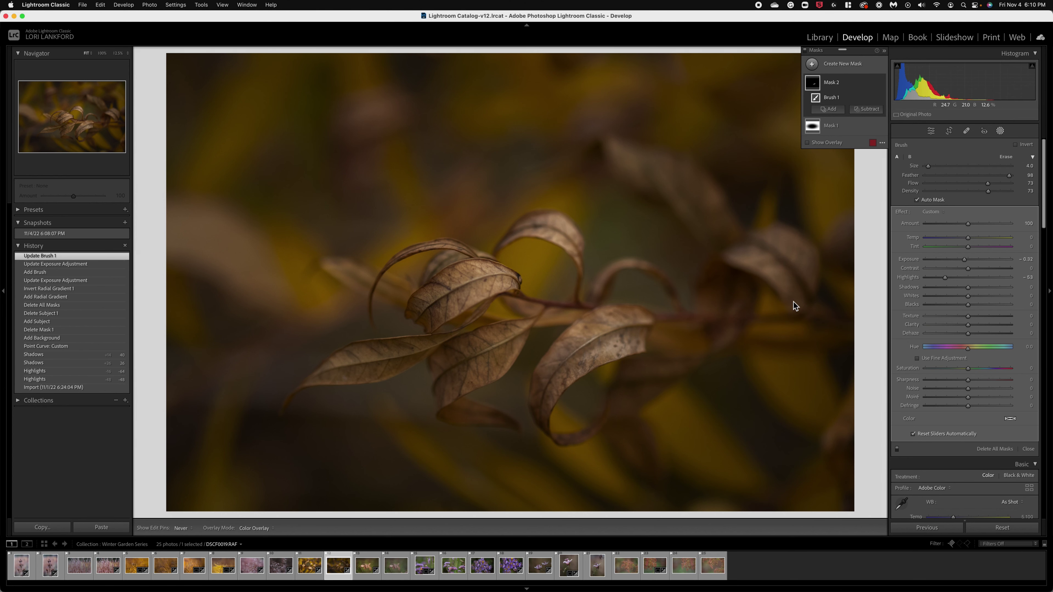
pyautogui.press('\\')
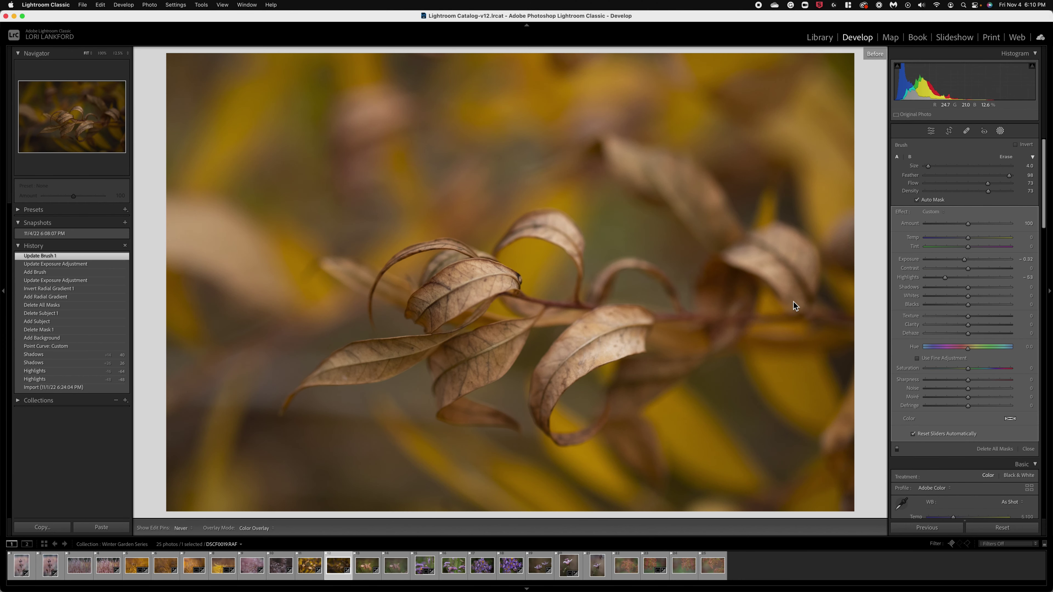
pyautogui.press('\\')
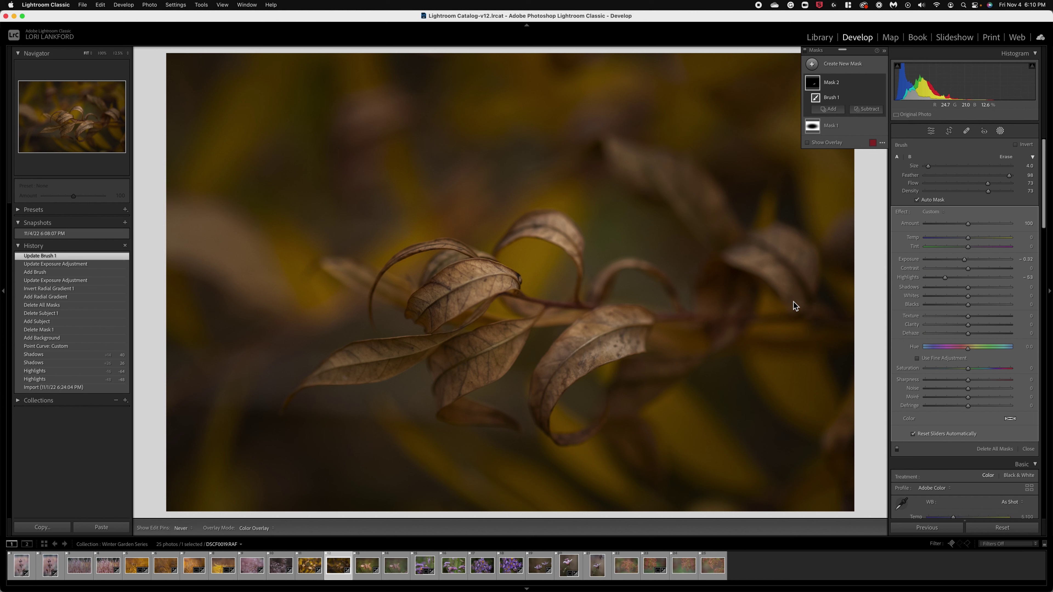
# Step: Create another brush mask and paint it over the central leaves, the small curl below them and the arched upper leaf
pyautogui.click(812, 64)
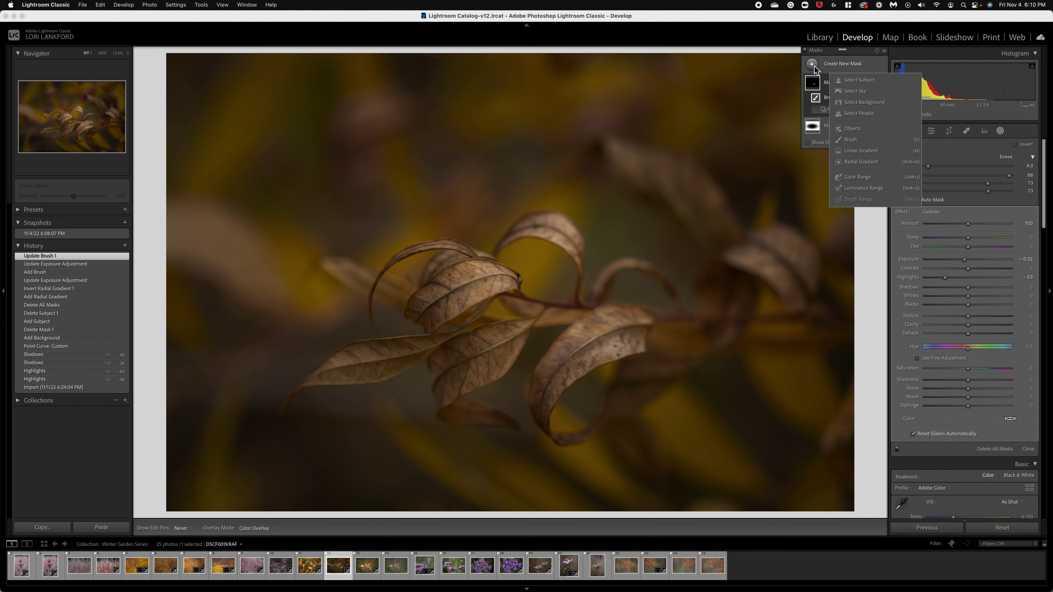
pyautogui.click(850, 140)
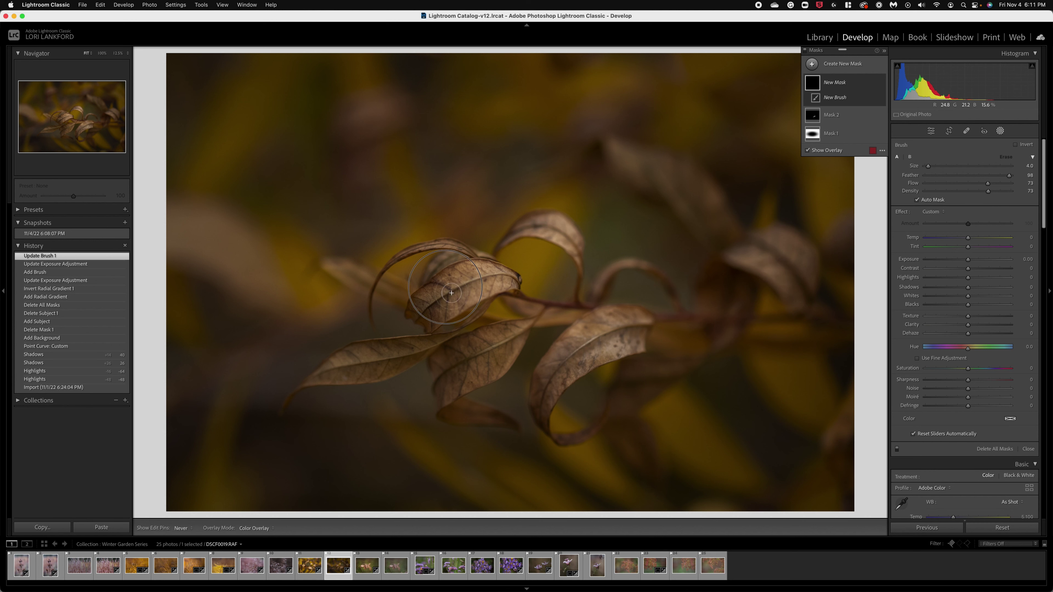
pyautogui.moveTo(440, 307)
pyautogui.mouseDown()
pyautogui.moveTo(504, 280)
pyautogui.moveTo(457, 282)
pyautogui.moveTo(439, 310)
pyautogui.moveTo(461, 294)
pyautogui.moveTo(513, 286)
pyautogui.moveTo(451, 315)
pyautogui.moveTo(517, 289)
pyautogui.moveTo(453, 282)
pyautogui.moveTo(479, 271)
pyautogui.moveTo(516, 285)
pyautogui.moveTo(439, 299)
pyautogui.moveTo(427, 312)
pyautogui.moveTo(487, 301)
pyautogui.mouseUp()
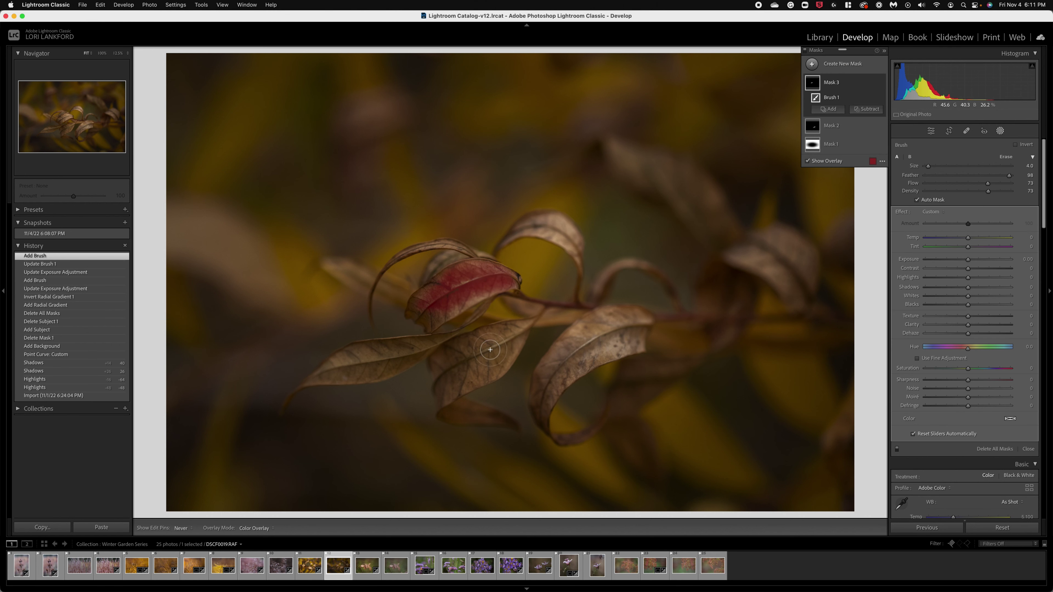
pyautogui.moveTo(473, 363)
pyautogui.mouseDown()
pyautogui.moveTo(531, 342)
pyautogui.moveTo(452, 364)
pyautogui.moveTo(440, 383)
pyautogui.moveTo(524, 334)
pyautogui.mouseUp()
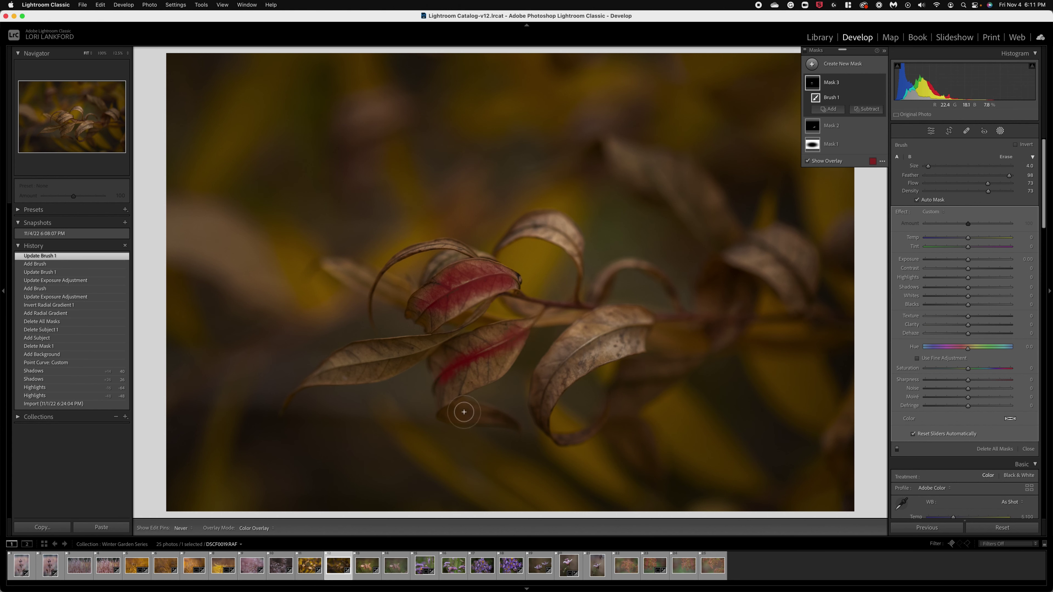
pyautogui.moveTo(464, 412)
pyautogui.mouseDown()
pyautogui.moveTo(481, 418)
pyautogui.moveTo(449, 416)
pyautogui.moveTo(502, 418)
pyautogui.mouseUp()
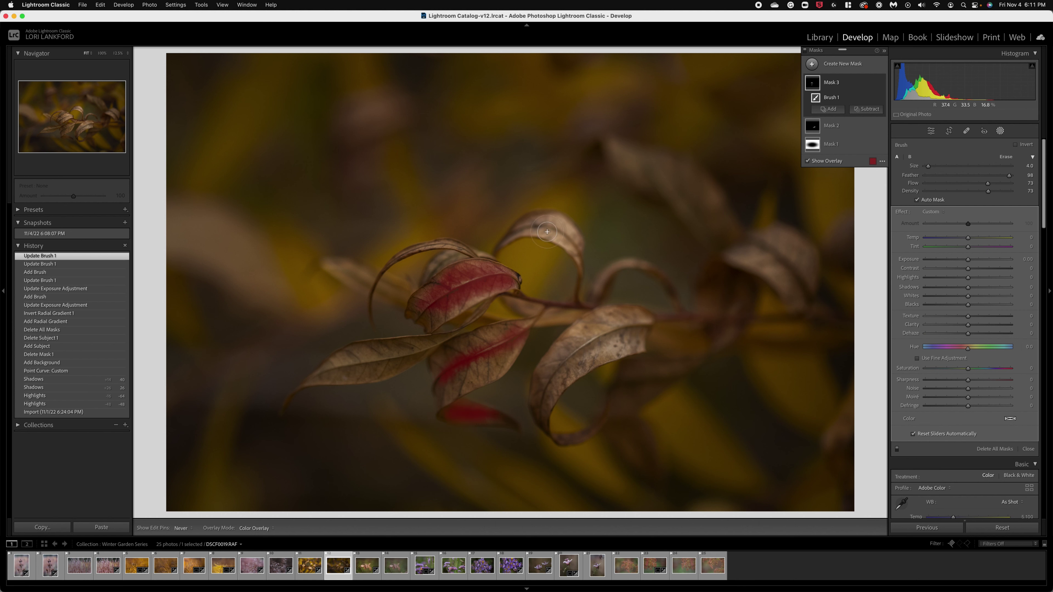
pyautogui.moveTo(535, 236)
pyautogui.mouseDown()
pyautogui.moveTo(555, 226)
pyautogui.moveTo(580, 246)
pyautogui.moveTo(528, 239)
pyautogui.moveTo(533, 215)
pyautogui.moveTo(579, 243)
pyautogui.mouseUp()
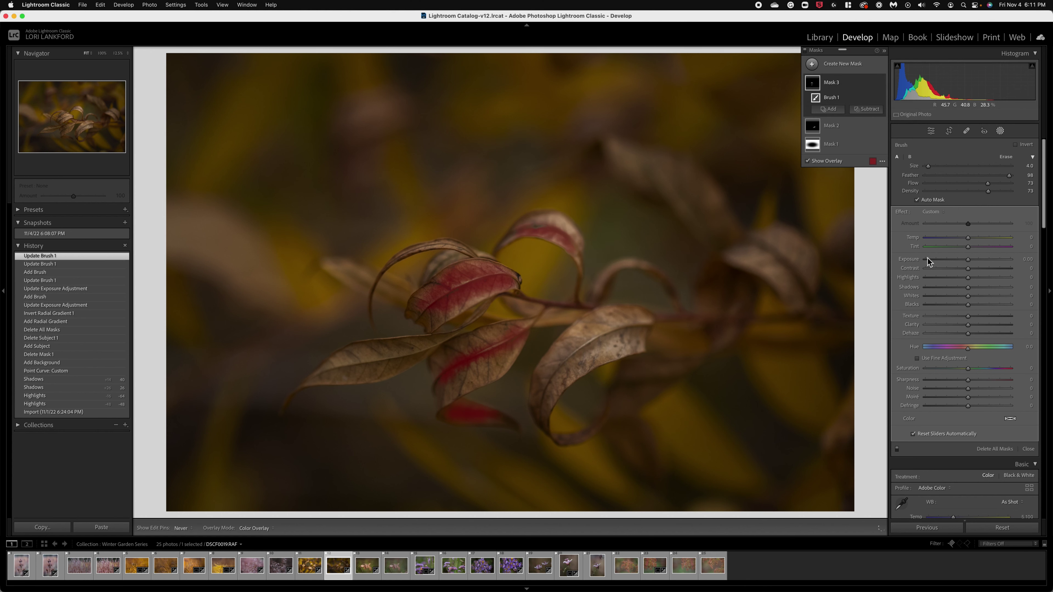
# Step: Set Mask 3's Exposure to 0.53, Contrast to 30, Texture to 24 and Clarity to 24
pyautogui.moveTo(968, 260); pyautogui.dragTo(974, 260)
pyautogui.click(978, 269)
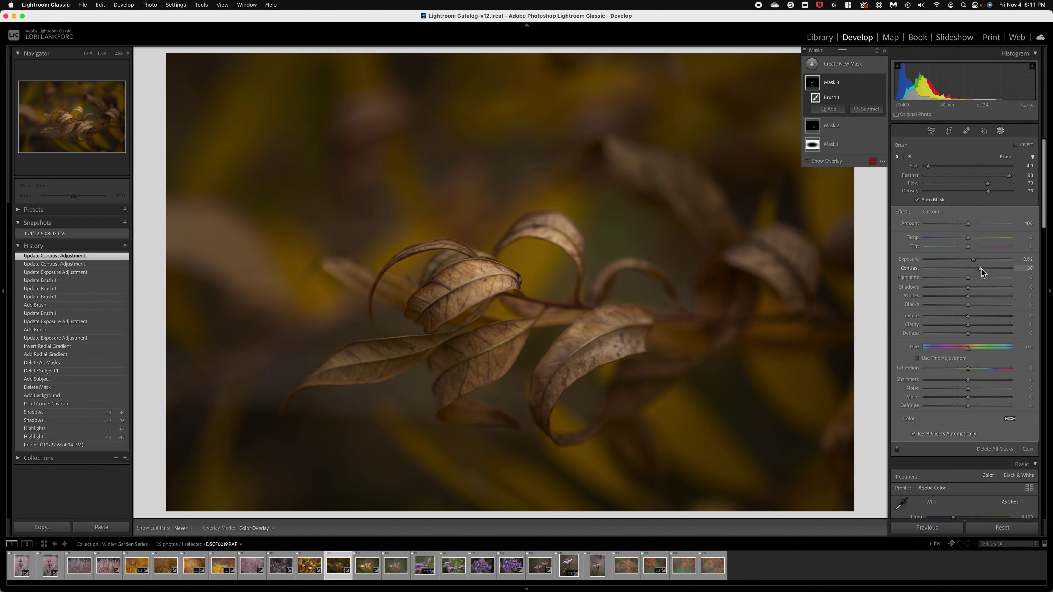
pyautogui.moveTo(979, 316); pyautogui.dragTo(978, 316)
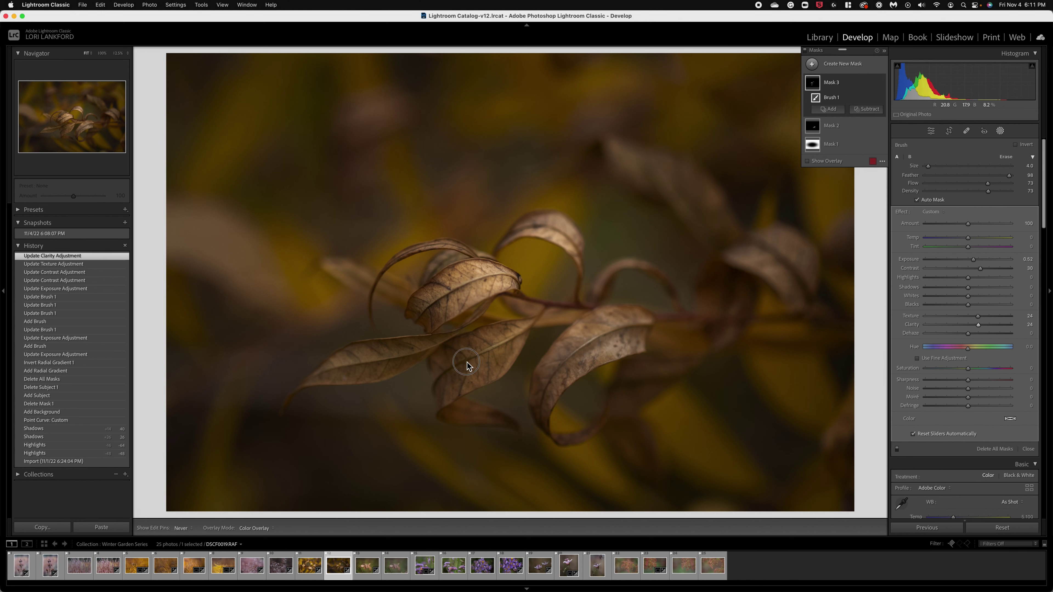
# Step: Extend Mask 3 over the lower central, right, long left and thin curled leaves, reducing the brush size to 1.0 for finer strokes
pyautogui.moveTo(467, 363)
pyautogui.mouseDown()
pyautogui.moveTo(515, 347)
pyautogui.moveTo(456, 374)
pyautogui.moveTo(518, 340)
pyautogui.moveTo(455, 384)
pyautogui.mouseUp()
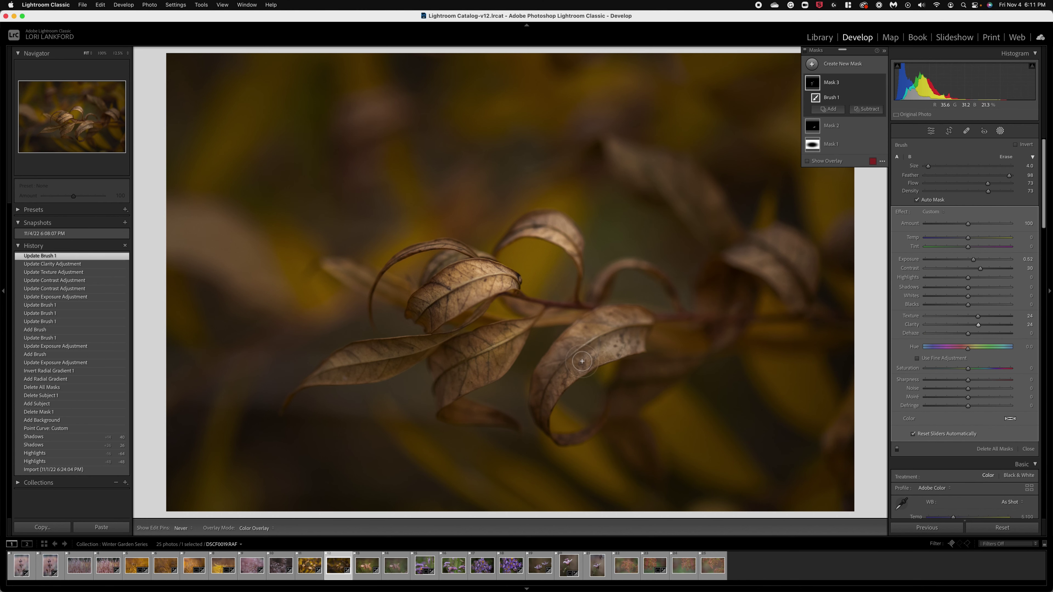
pyautogui.moveTo(568, 355)
pyautogui.mouseDown()
pyautogui.moveTo(579, 359)
pyautogui.moveTo(593, 336)
pyautogui.moveTo(555, 376)
pyautogui.moveTo(550, 410)
pyautogui.moveTo(586, 354)
pyautogui.moveTo(588, 305)
pyautogui.moveTo(610, 304)
pyautogui.moveTo(548, 415)
pyautogui.moveTo(606, 328)
pyautogui.mouseUp()
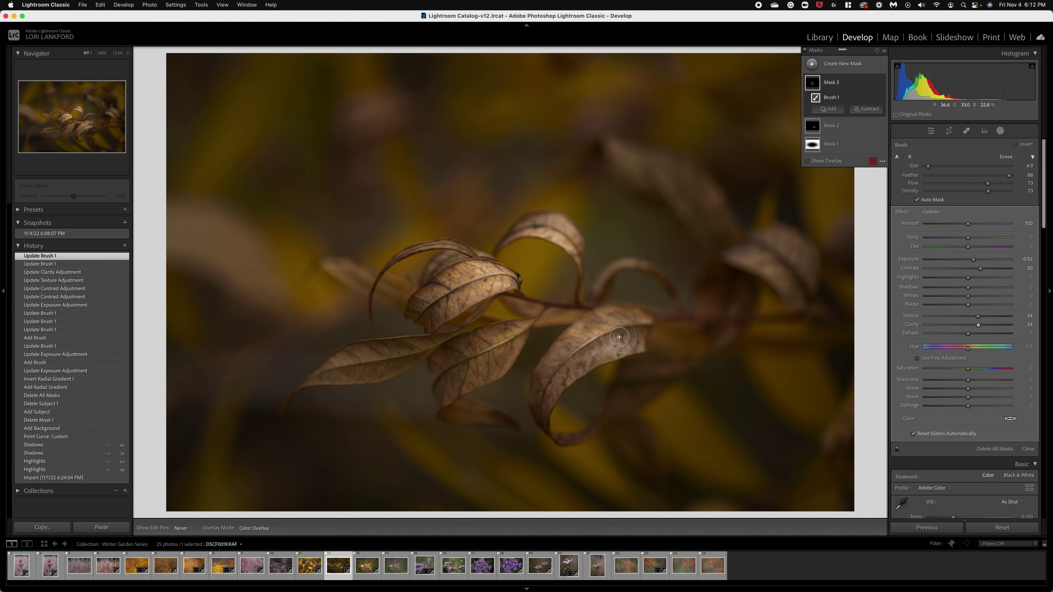
pyautogui.scroll(-3, 618, 335)
pyautogui.moveTo(615, 333)
pyautogui.mouseDown()
pyautogui.moveTo(652, 327)
pyautogui.moveTo(597, 340)
pyautogui.moveTo(559, 389)
pyautogui.mouseUp()
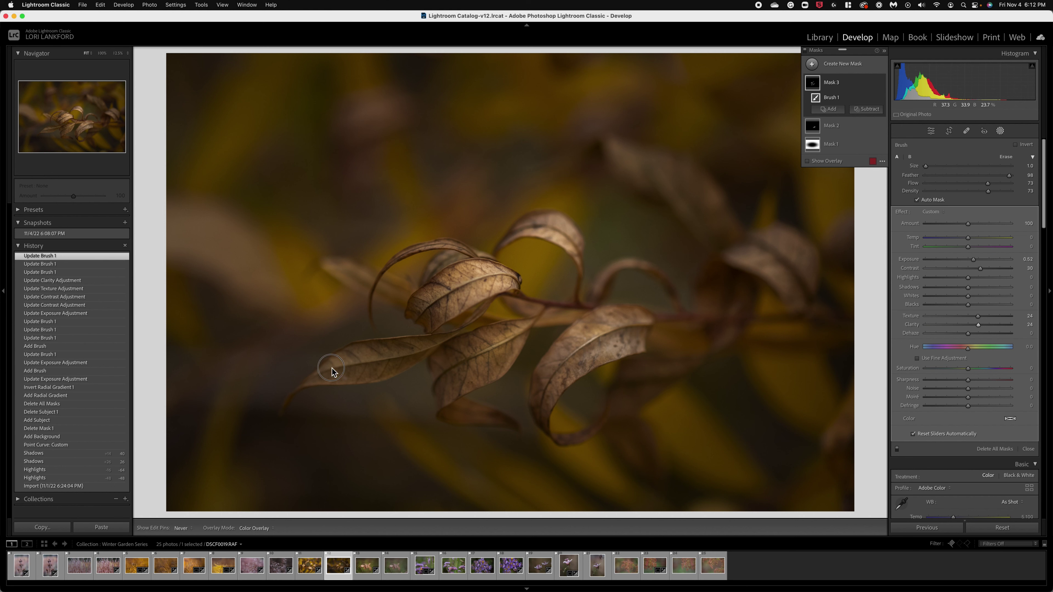
pyautogui.hotkey('shift', 'w')
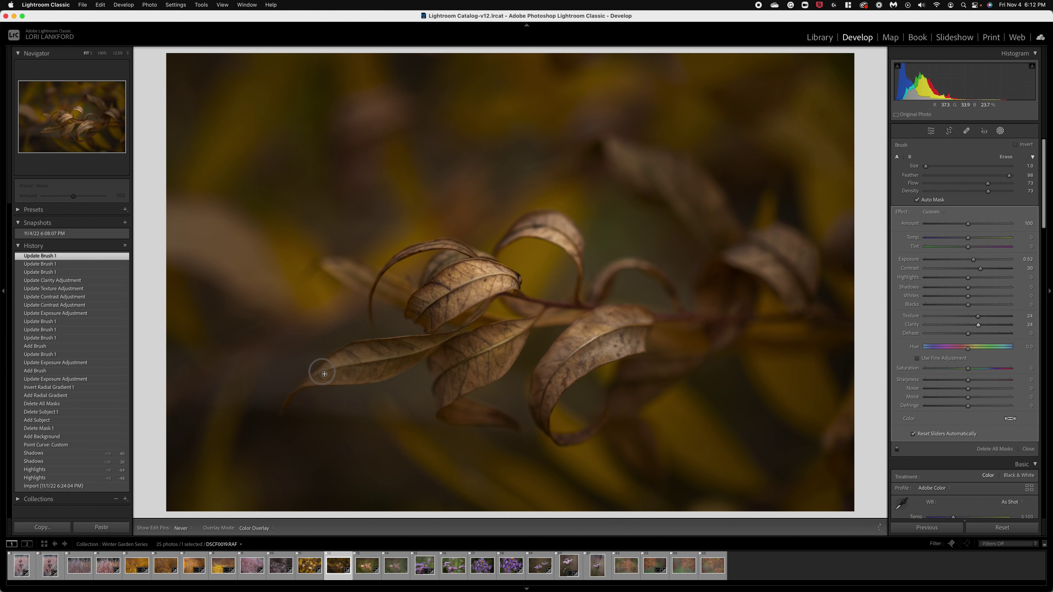
pyautogui.moveTo(324, 373); pyautogui.dragTo(437, 345)
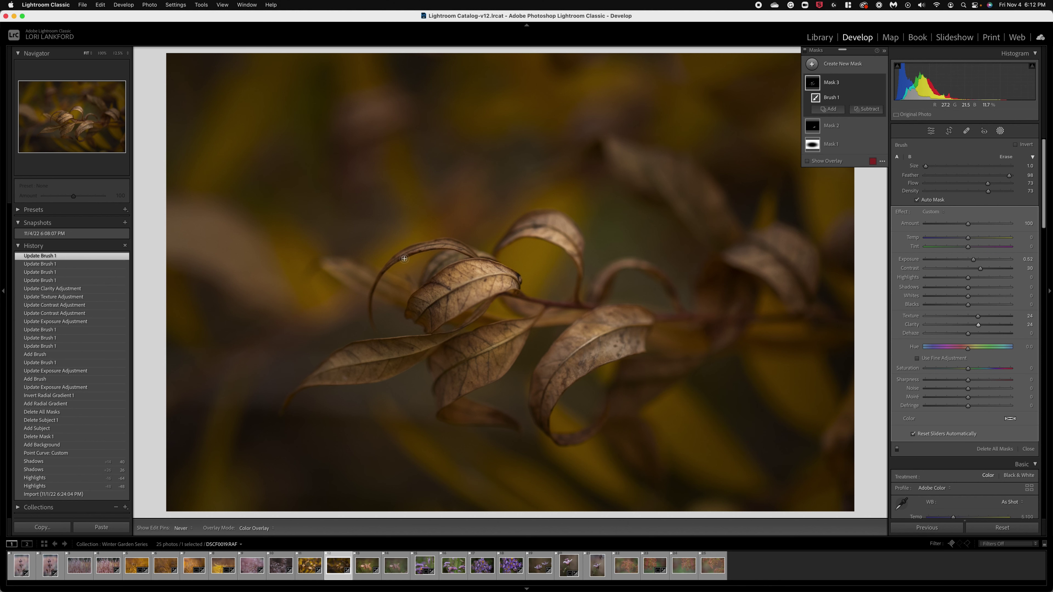
pyautogui.moveTo(408, 257)
pyautogui.mouseDown()
pyautogui.moveTo(474, 252)
pyautogui.moveTo(402, 257)
pyautogui.mouseUp()
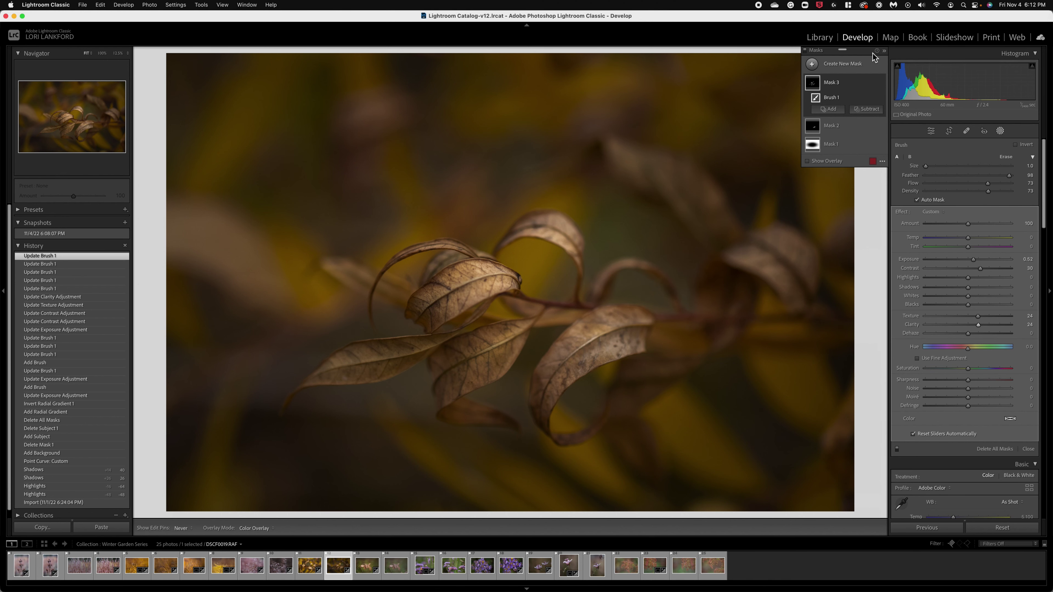
# Step: Compare the leaf photo with its original, and toggle Mask 3's visibility to judge its effect, leaving it shown
pyautogui.press('\\')
pyautogui.press('\\')
pyautogui.click(881, 83)
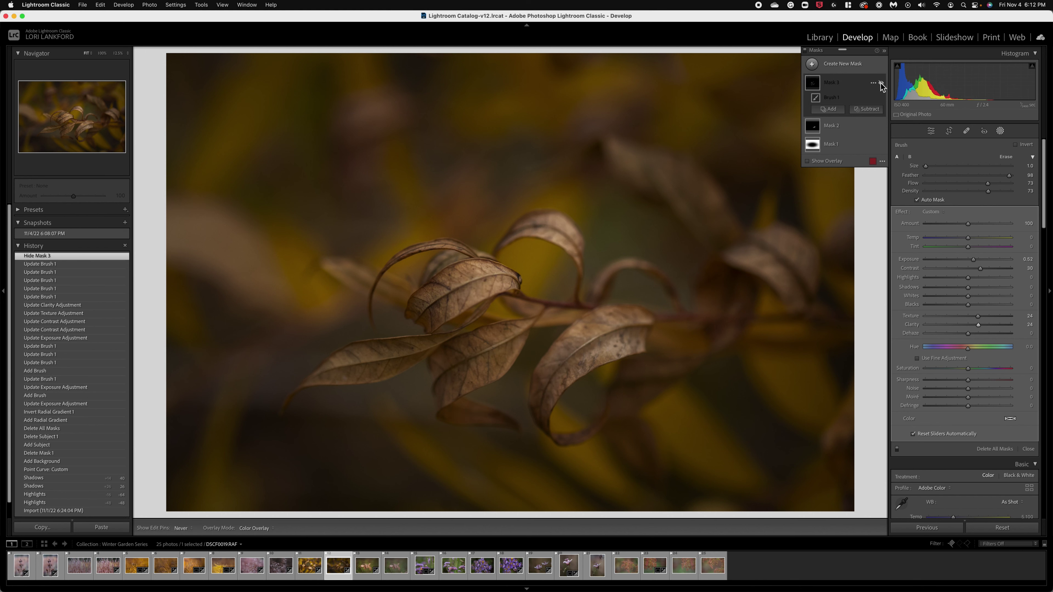
pyautogui.click(881, 83)
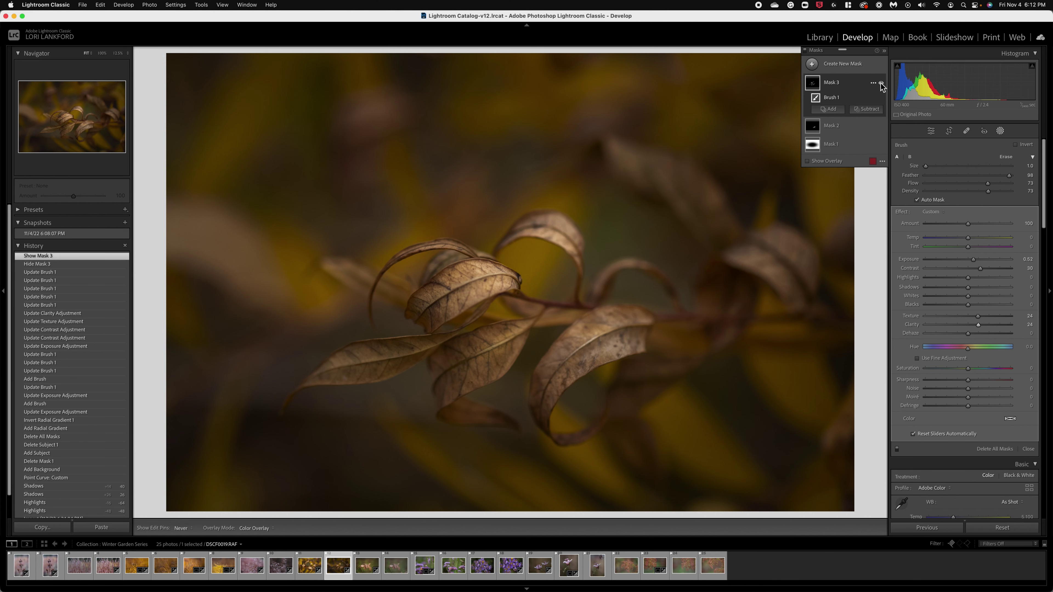
pyautogui.click(881, 83)
pyautogui.click(880, 84)
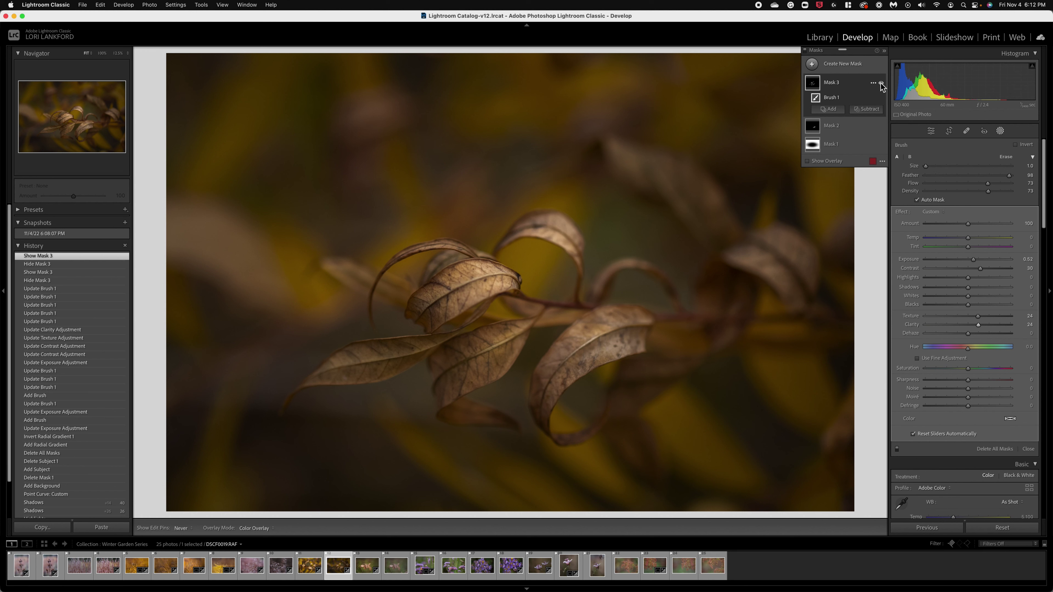
pyautogui.click(881, 84)
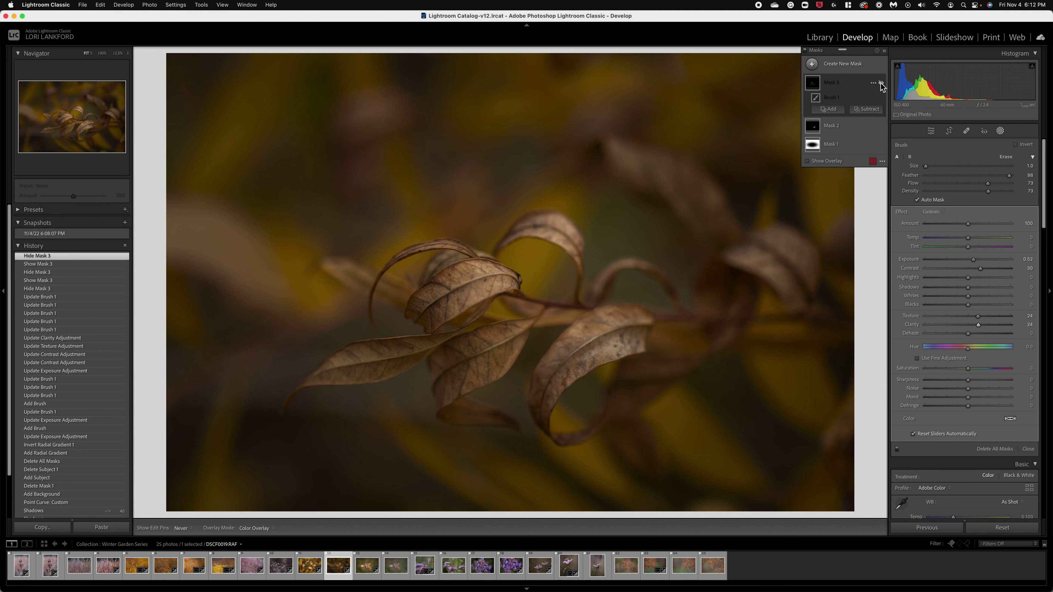
pyautogui.click(880, 83)
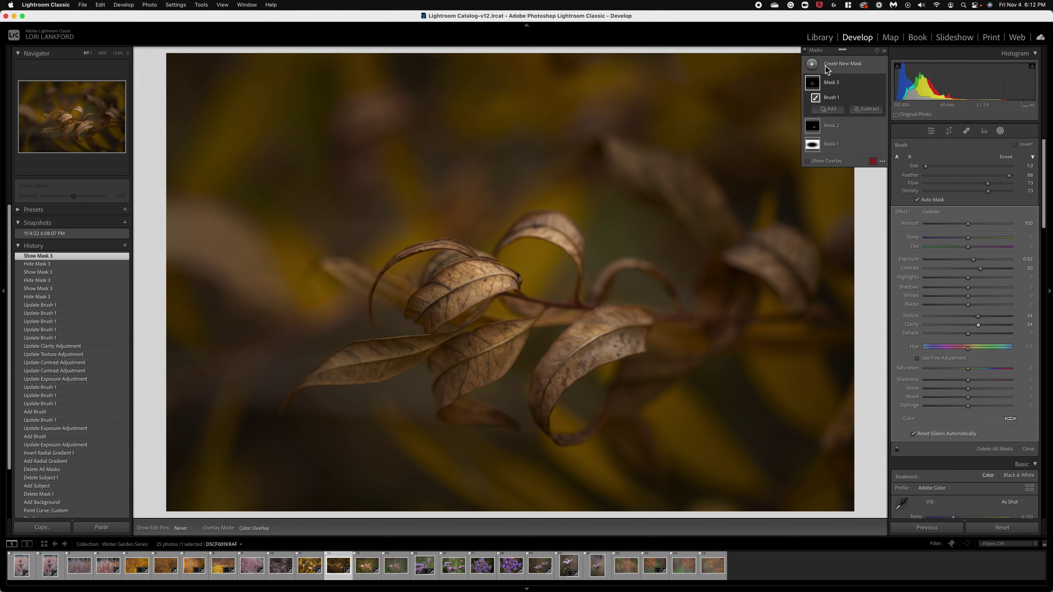
# Step: Create a new brush mask with brush size 4.0 and paint it along the long left leaf
pyautogui.click(812, 64)
pyautogui.click(855, 141)
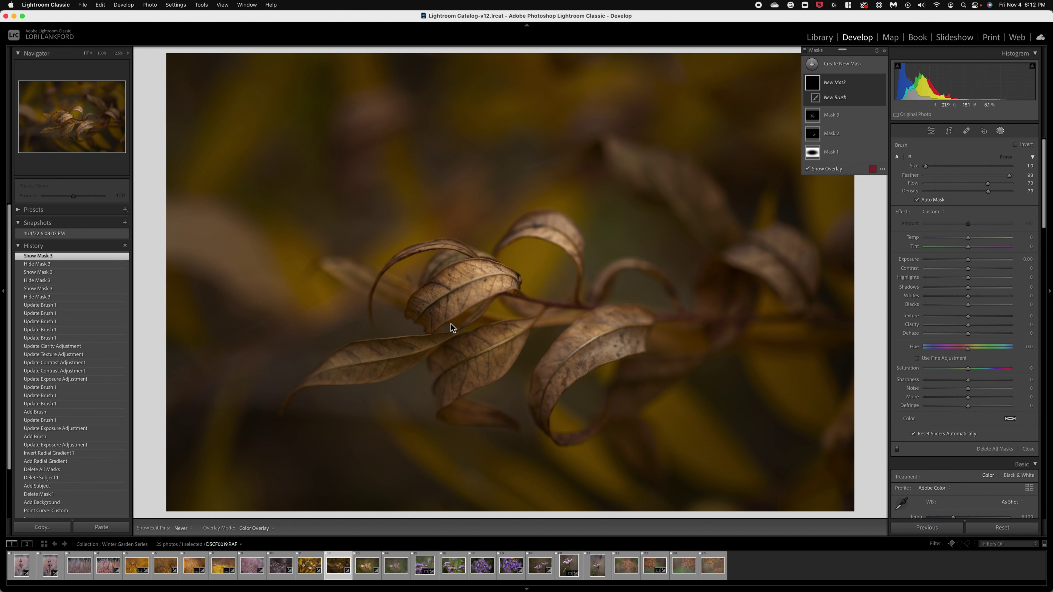
pyautogui.press(']')
pyautogui.press(']')
pyautogui.moveTo(340, 372)
pyautogui.mouseDown()
pyautogui.moveTo(410, 364)
pyautogui.moveTo(411, 350)
pyautogui.moveTo(322, 369)
pyautogui.moveTo(328, 379)
pyautogui.moveTo(430, 348)
pyautogui.moveTo(390, 380)
pyautogui.moveTo(323, 380)
pyautogui.mouseUp()
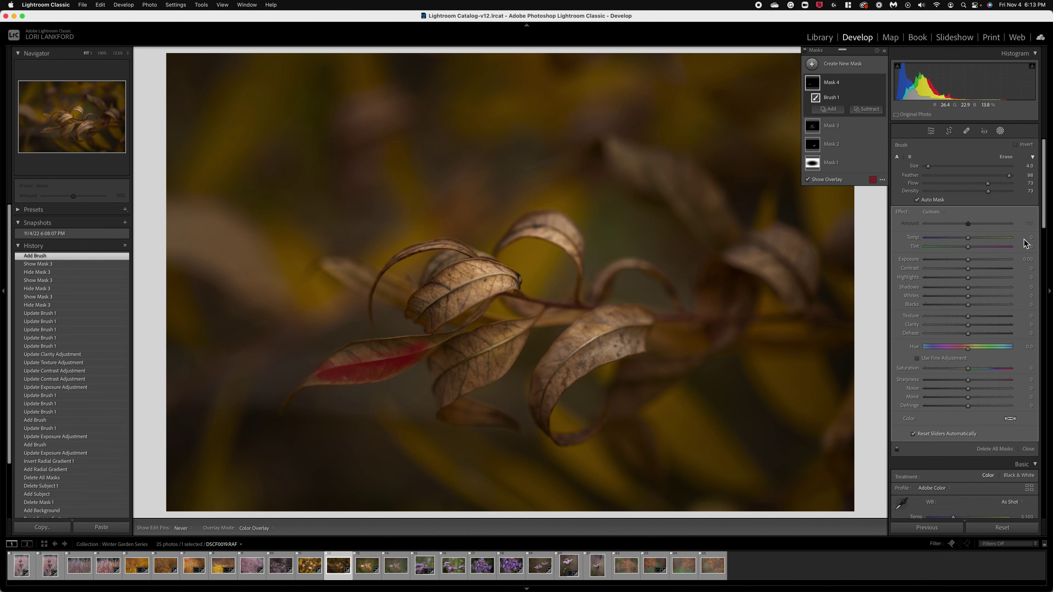
# Step: Set Mask 4's Exposure to 0.73, Temp 29, Amount 61, Texture 24 and Clarity 26, and paint more of the long left leaf
pyautogui.moveTo(971, 261); pyautogui.dragTo(953, 225)
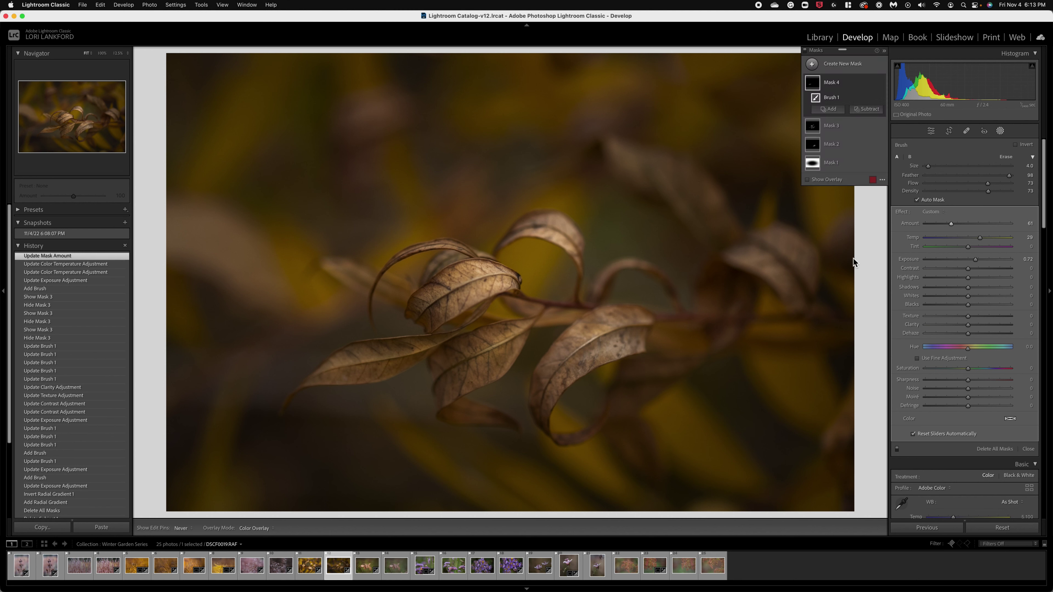
pyautogui.moveTo(336, 369); pyautogui.dragTo(427, 355)
pyautogui.moveTo(379, 367); pyautogui.dragTo(429, 356)
pyautogui.moveTo(968, 320); pyautogui.dragTo(979, 315)
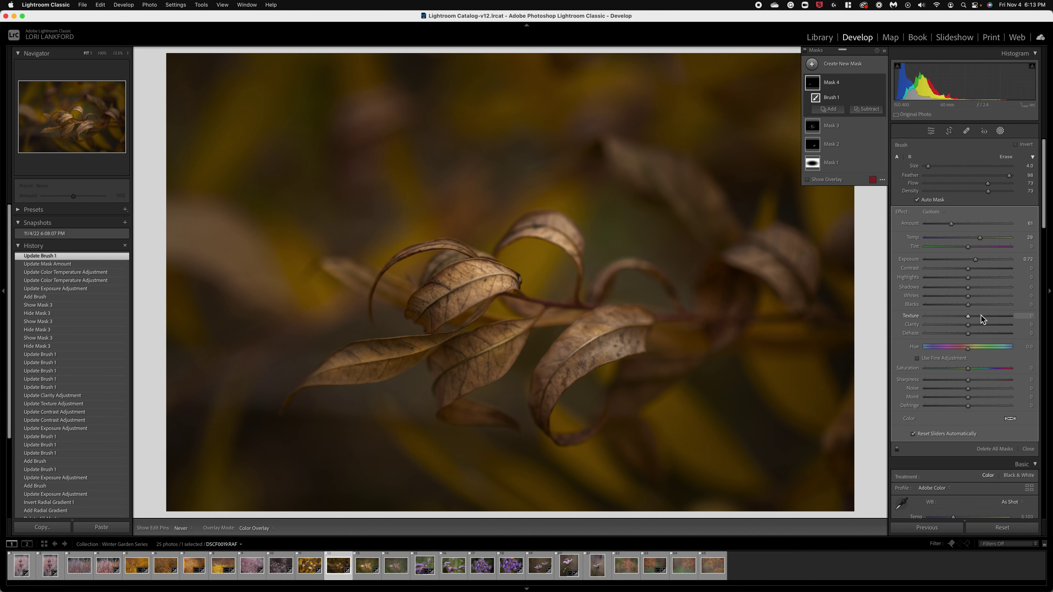
pyautogui.click(981, 324)
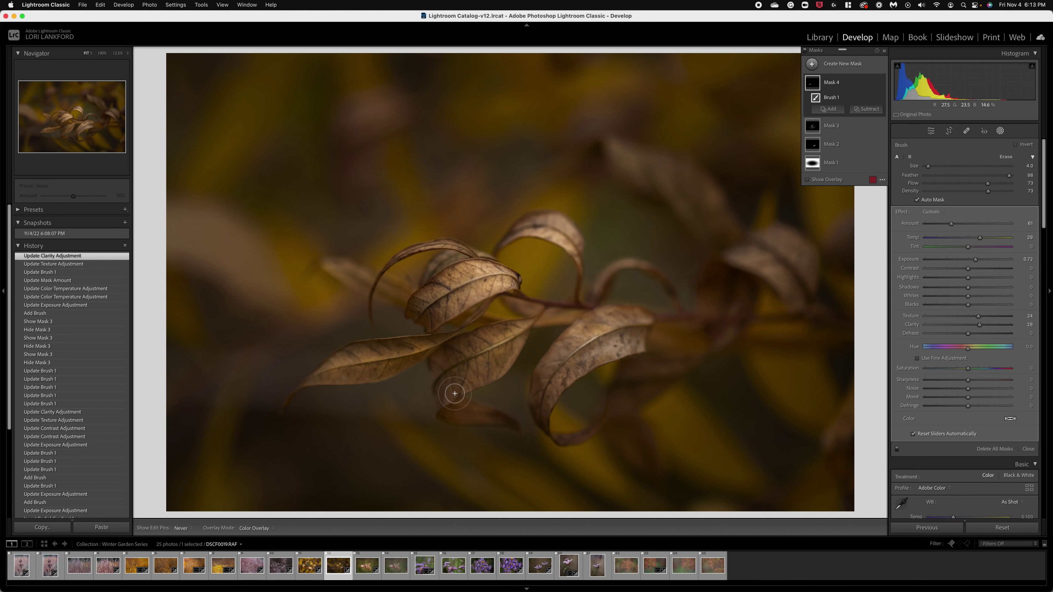
# Step: Extend Mask 4 over the lower central leaf, its curled tip below and the inner edge of the large right leaf
pyautogui.moveTo(454, 393)
pyautogui.mouseDown()
pyautogui.moveTo(446, 371)
pyautogui.moveTo(446, 400)
pyautogui.moveTo(518, 363)
pyautogui.moveTo(497, 369)
pyautogui.mouseUp()
pyautogui.moveTo(471, 419)
pyautogui.mouseDown()
pyautogui.moveTo(489, 421)
pyautogui.moveTo(464, 419)
pyautogui.mouseUp()
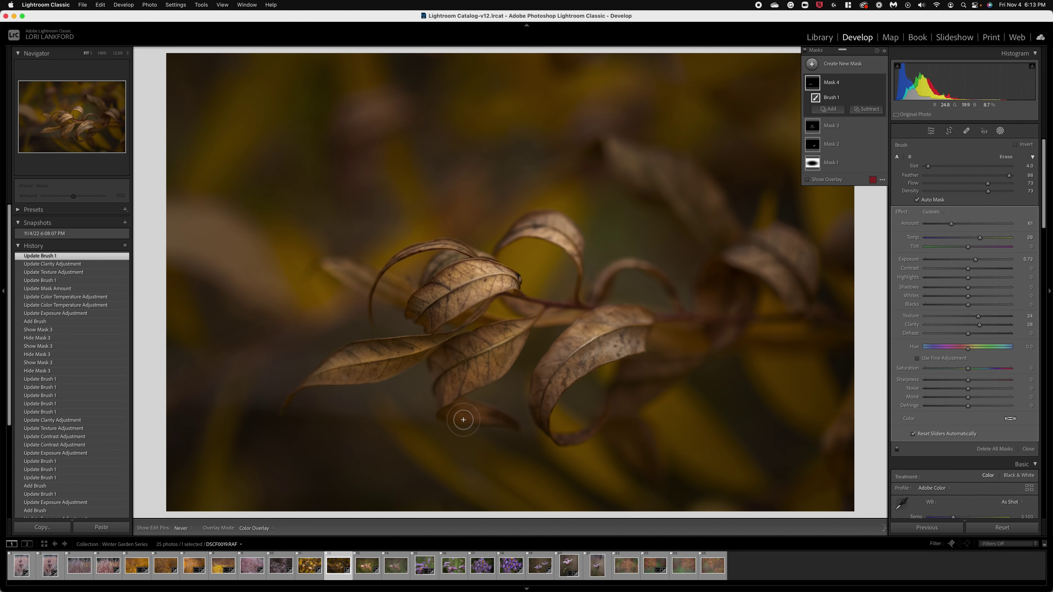
pyautogui.click(501, 421)
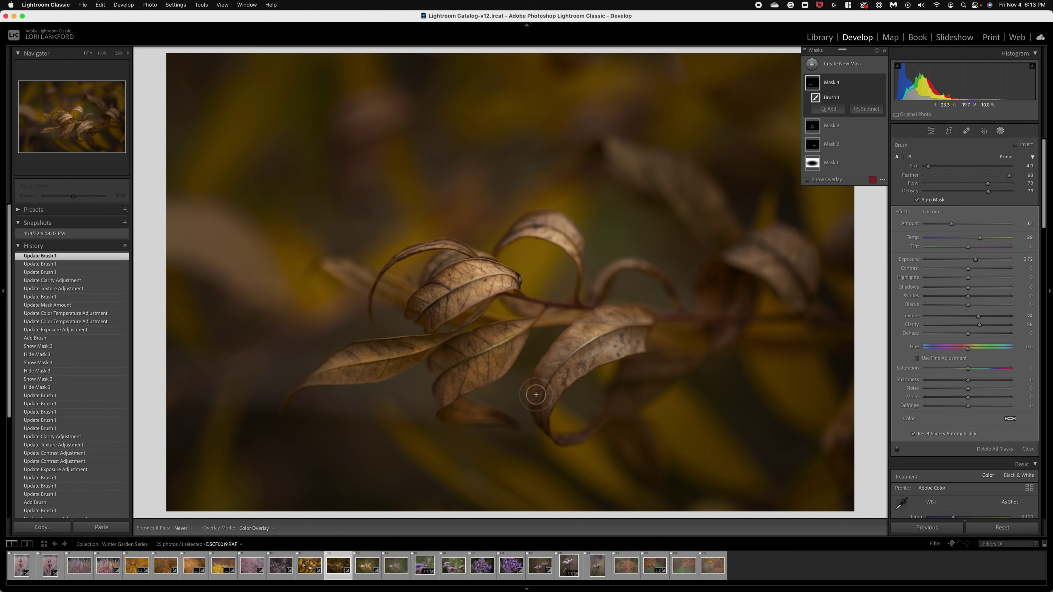
pyautogui.moveTo(541, 400)
pyautogui.mouseDown()
pyautogui.moveTo(546, 417)
pyautogui.moveTo(545, 376)
pyautogui.moveTo(554, 373)
pyautogui.mouseUp()
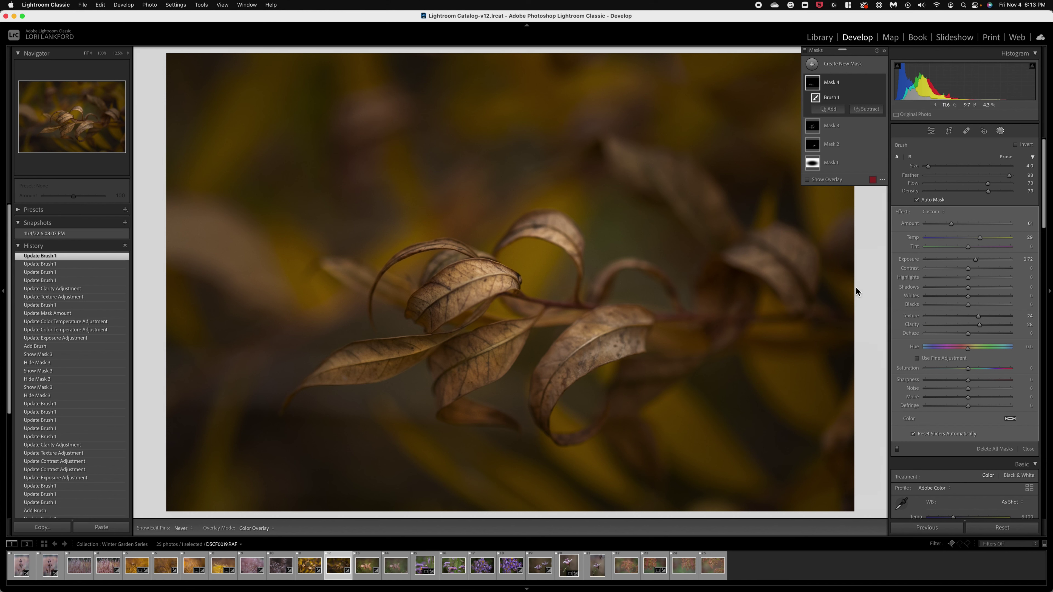
# Step: Compare the leaf photo with its original, and toggle Mask 4's visibility to judge its effect, leaving it shown
pyautogui.press('\\')
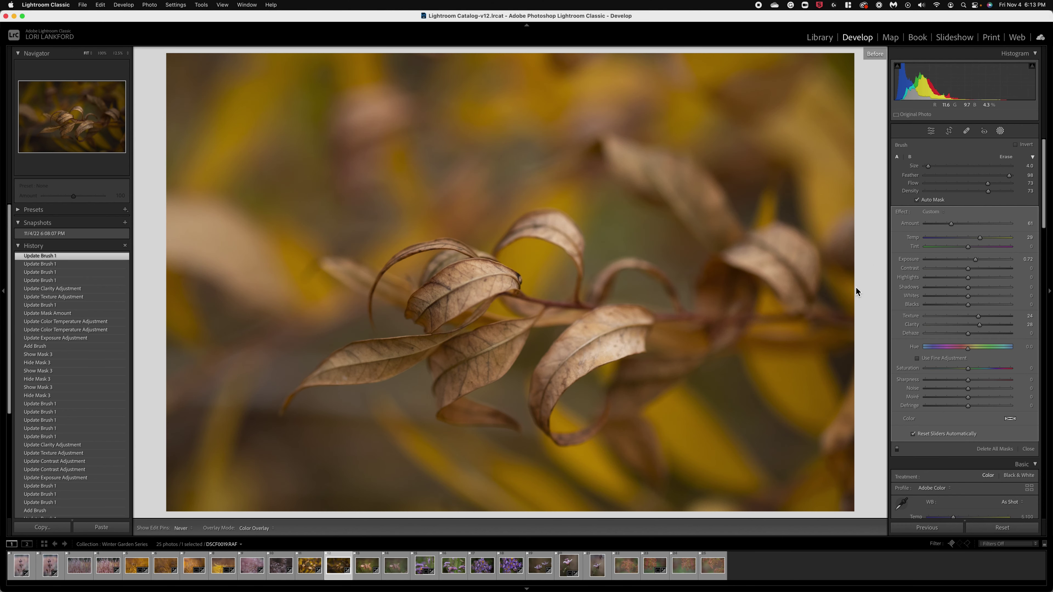
pyautogui.press('\\')
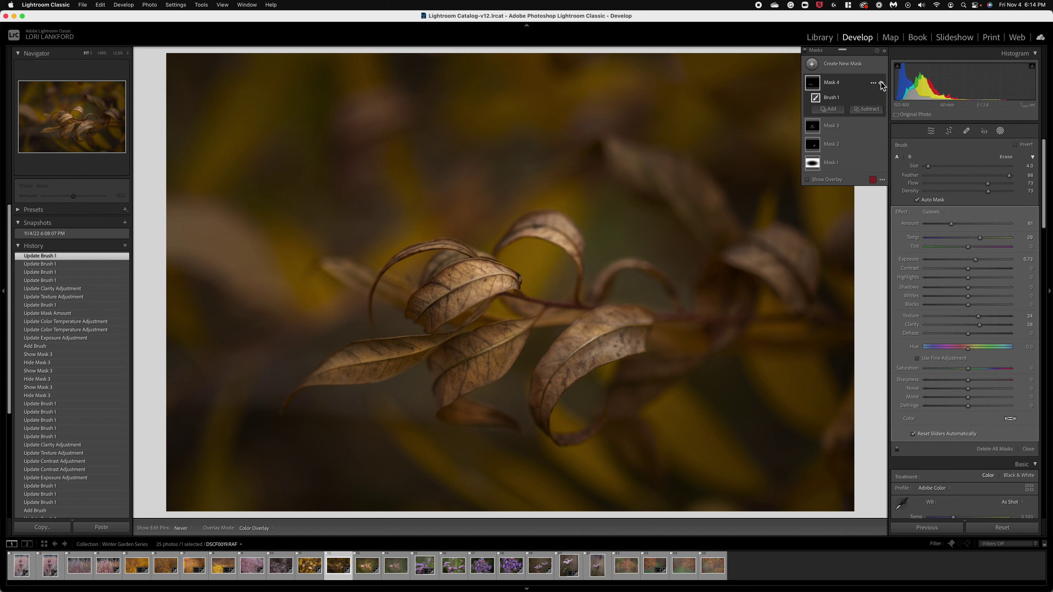
pyautogui.click(881, 83)
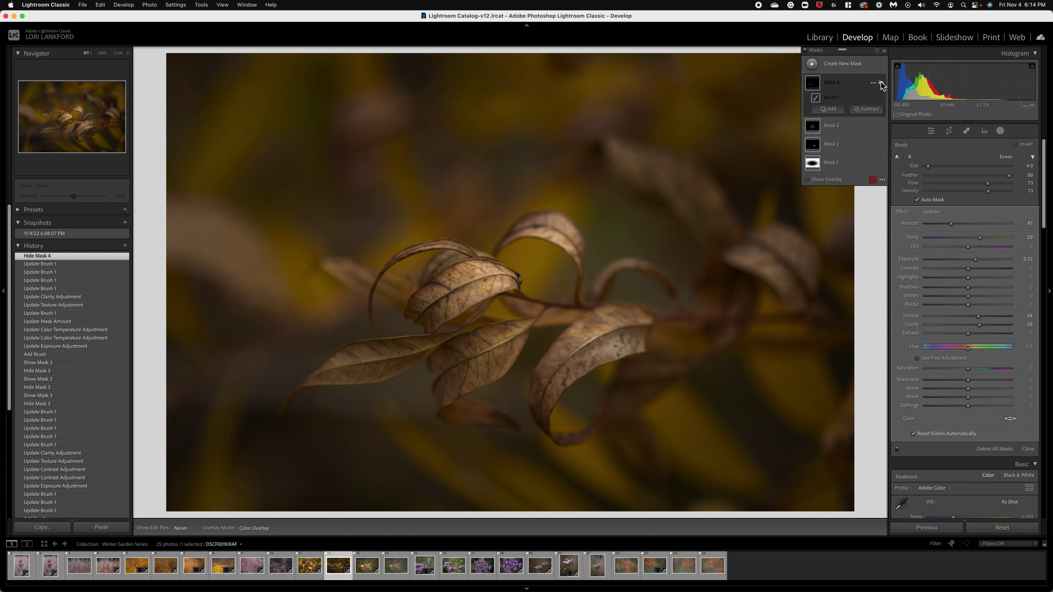
pyautogui.click(881, 82)
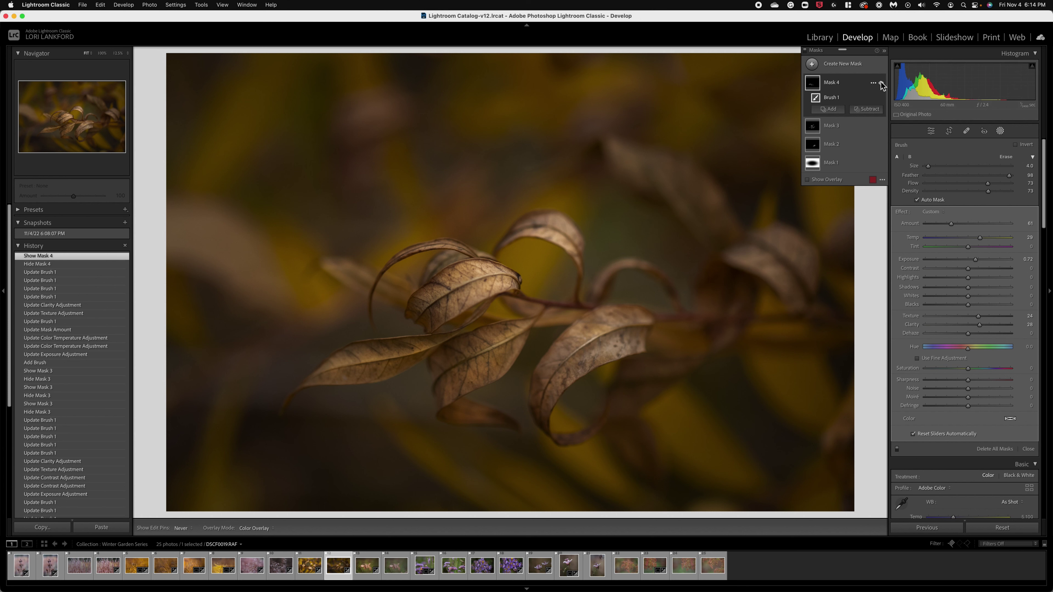
pyautogui.click(882, 83)
pyautogui.click(882, 82)
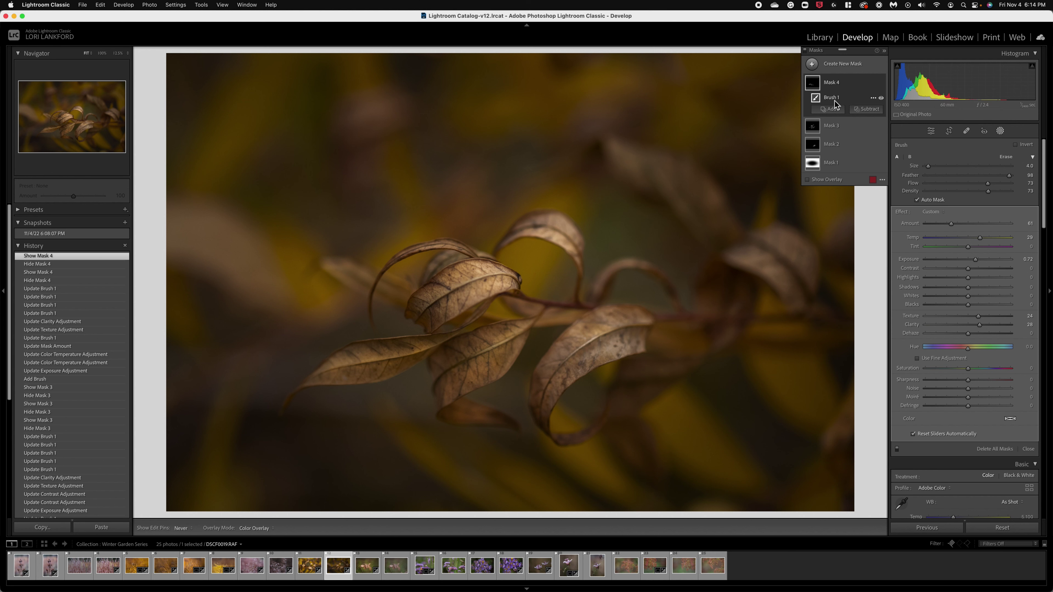
# Step: Create a new brush mask, paint it along the large curled right leaf, and hide the mask overlay
pyautogui.click(812, 63)
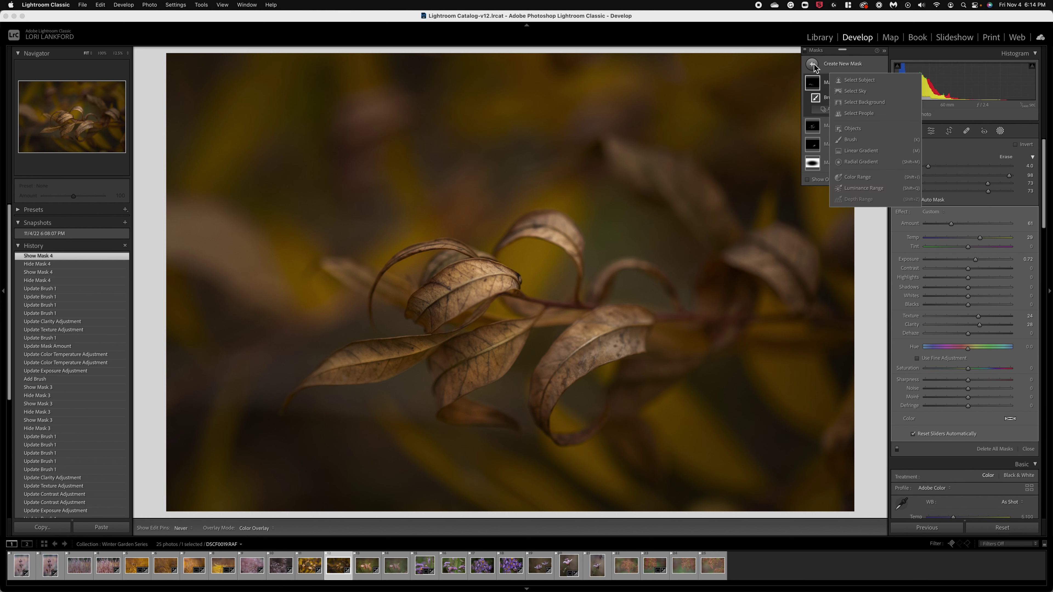
pyautogui.click(853, 140)
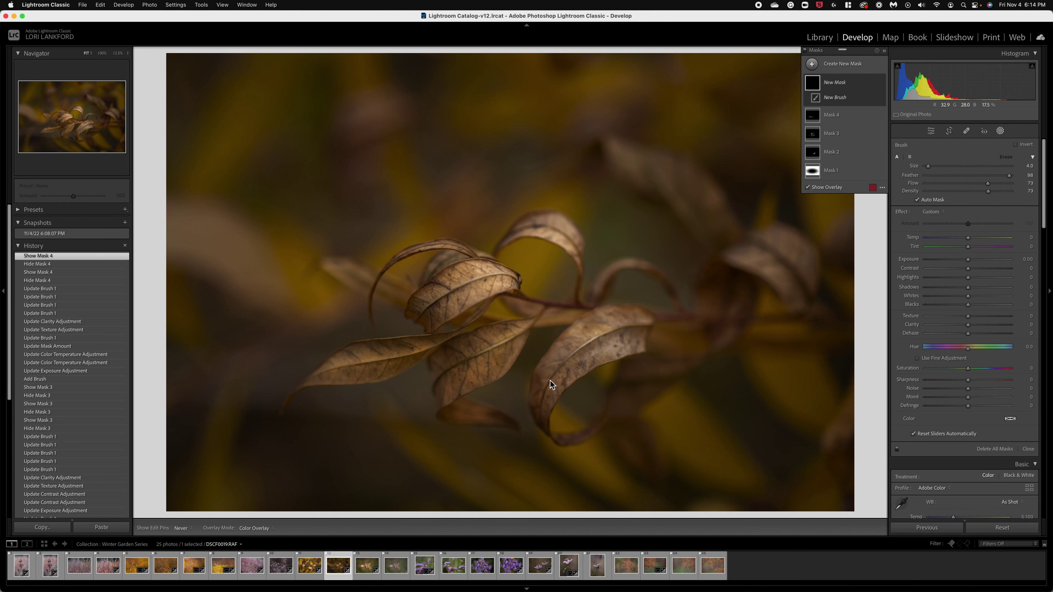
pyautogui.moveTo(550, 381)
pyautogui.mouseDown()
pyautogui.moveTo(623, 320)
pyautogui.moveTo(645, 328)
pyautogui.moveTo(574, 349)
pyautogui.moveTo(550, 410)
pyautogui.moveTo(596, 356)
pyautogui.moveTo(639, 335)
pyautogui.moveTo(574, 358)
pyautogui.moveTo(543, 405)
pyautogui.mouseUp()
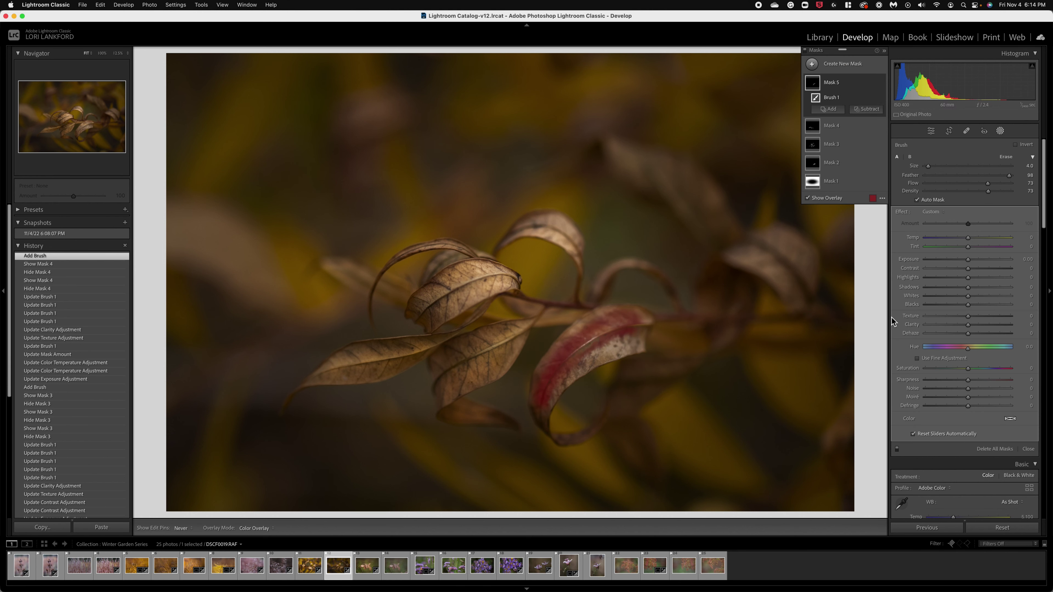
pyautogui.press('o')
# Step: Set Mask 5's Texture to 23, Clarity 19, Sharpness 20, Saturation 14 and Contrast 22
pyautogui.click(978, 316)
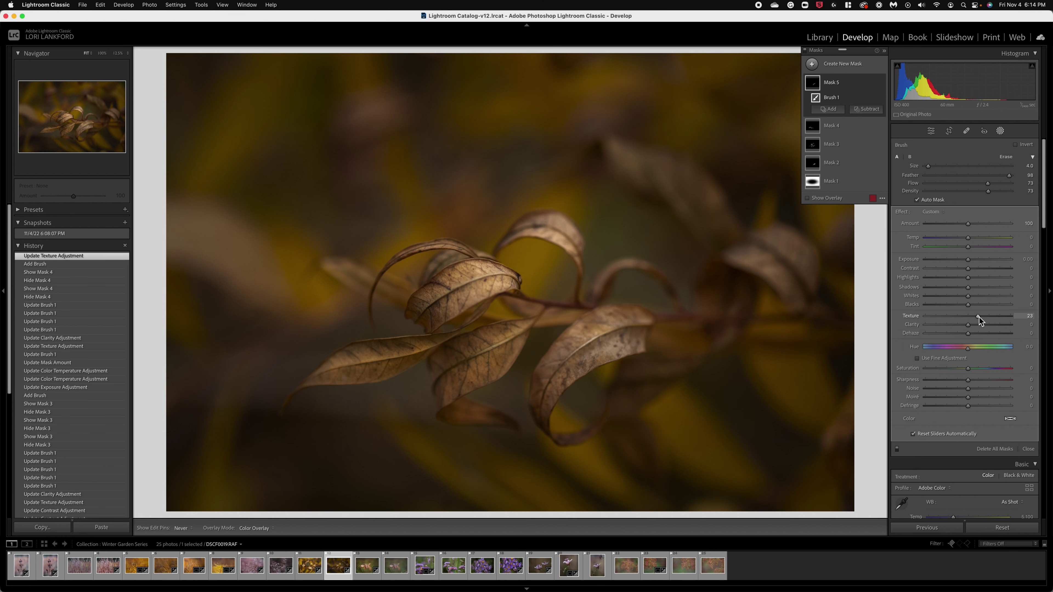
pyautogui.click(976, 324)
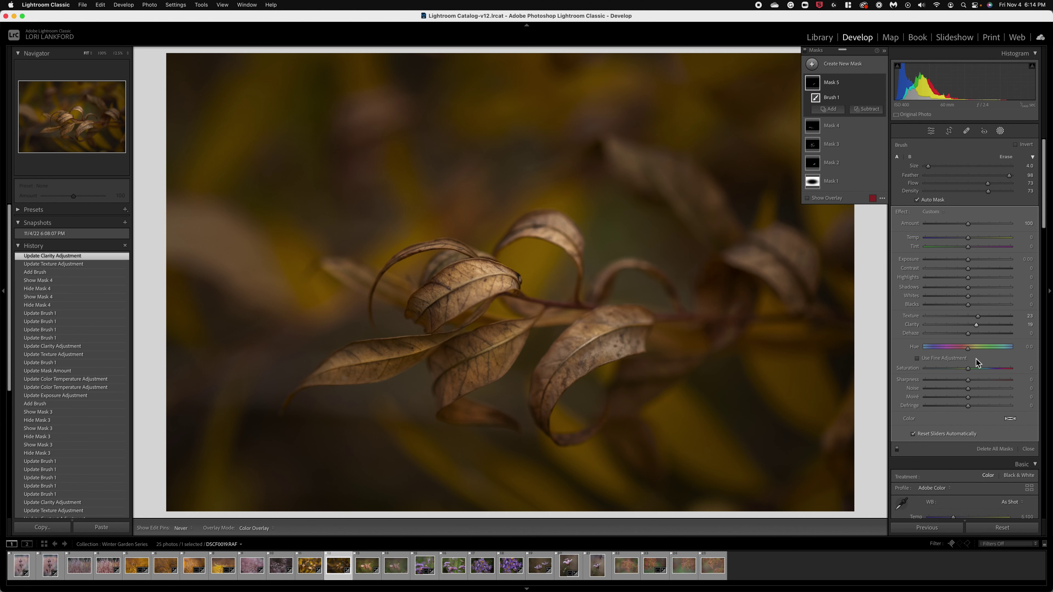
pyautogui.click(977, 380)
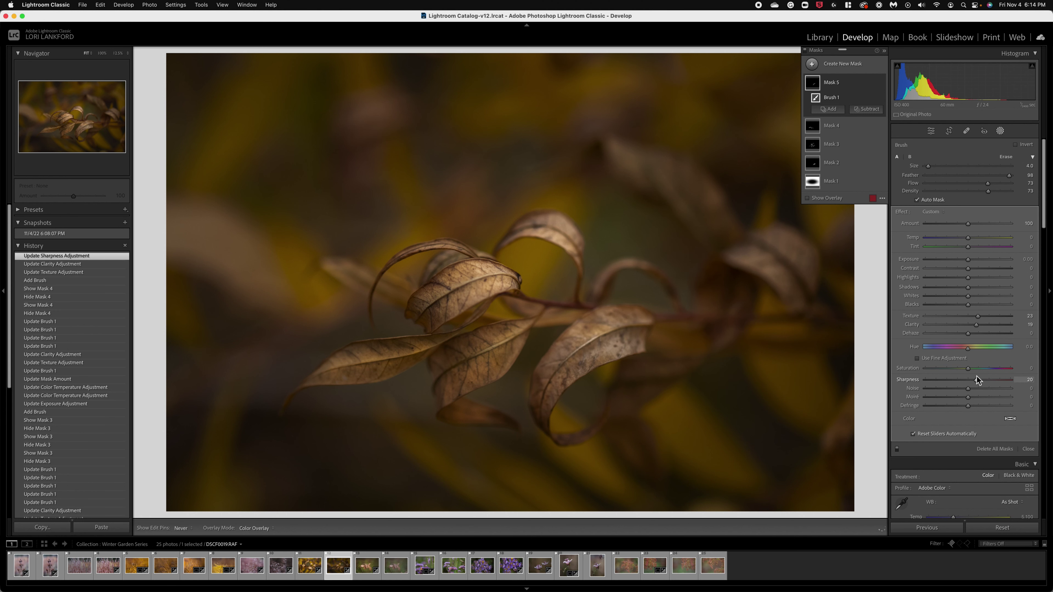
pyautogui.click(974, 369)
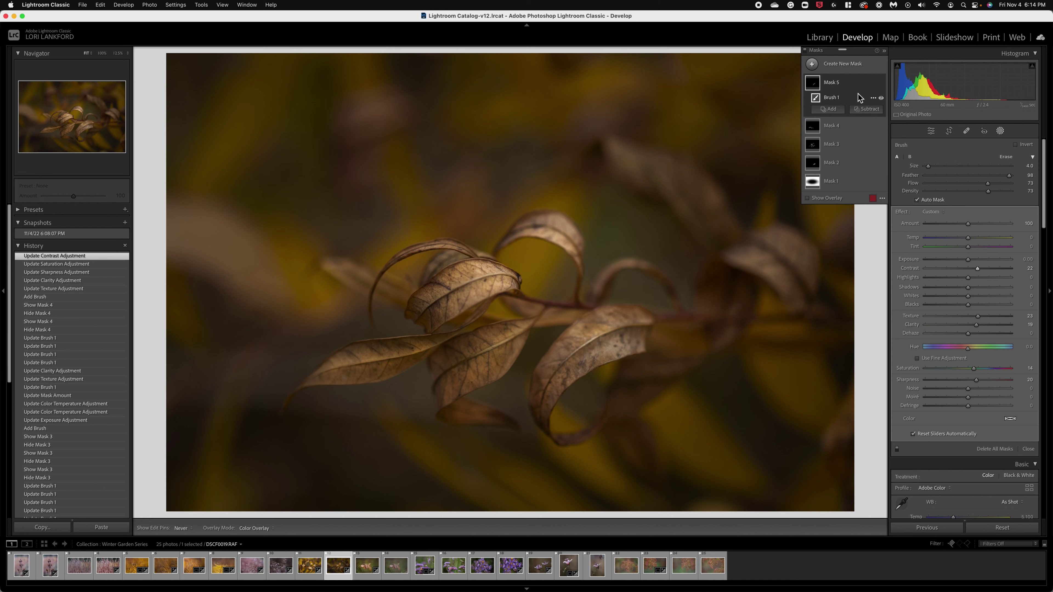
# Step: Set Mask 5's Amount to 138 and toggle the mask's visibility to judge its effect, leaving it shown
pyautogui.click(882, 83)
pyautogui.click(881, 83)
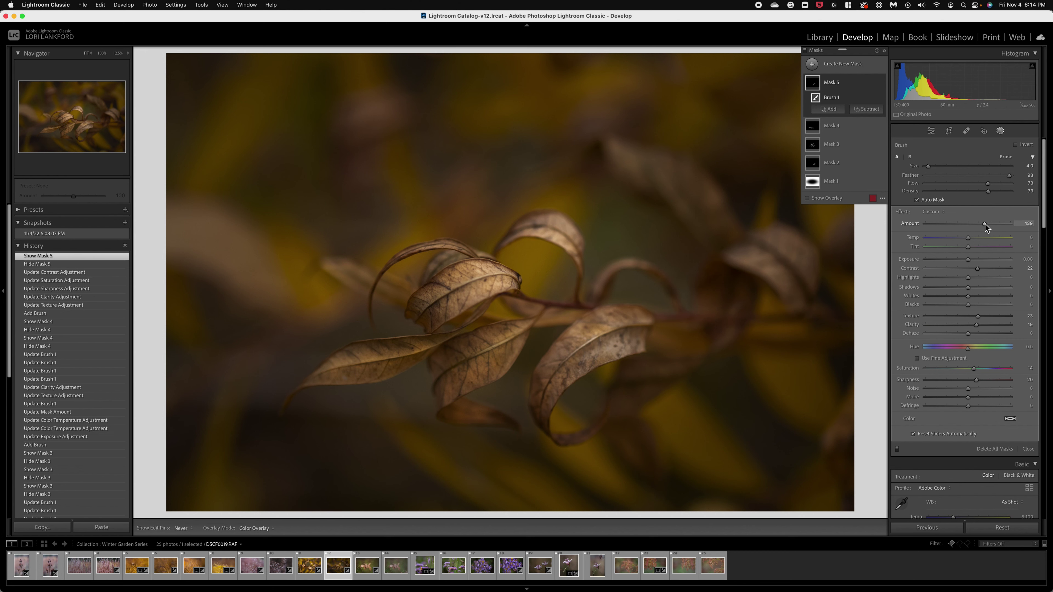
pyautogui.click(985, 223)
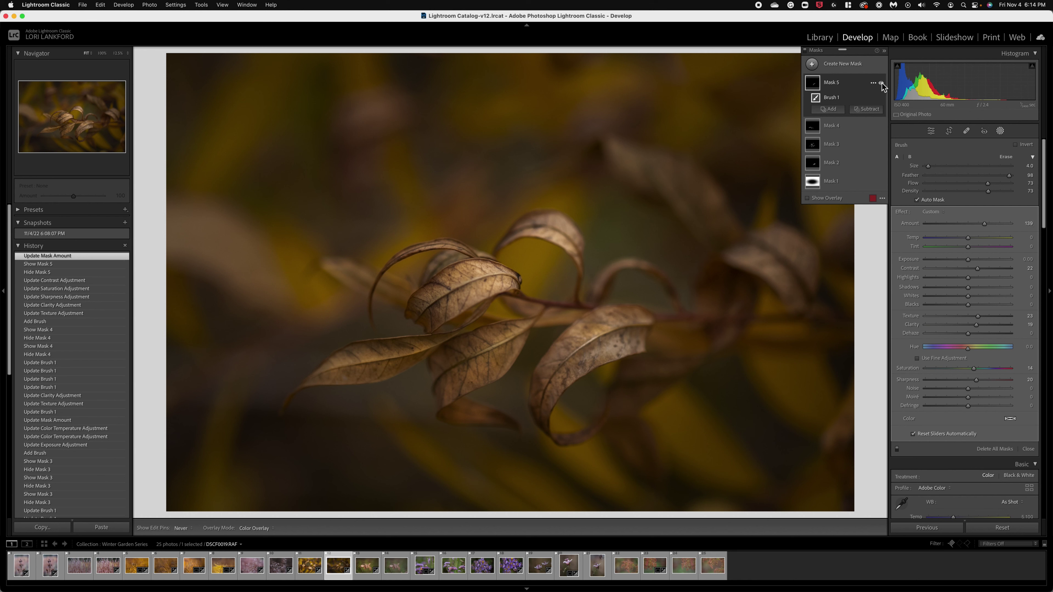
pyautogui.click(881, 83)
pyautogui.click(881, 84)
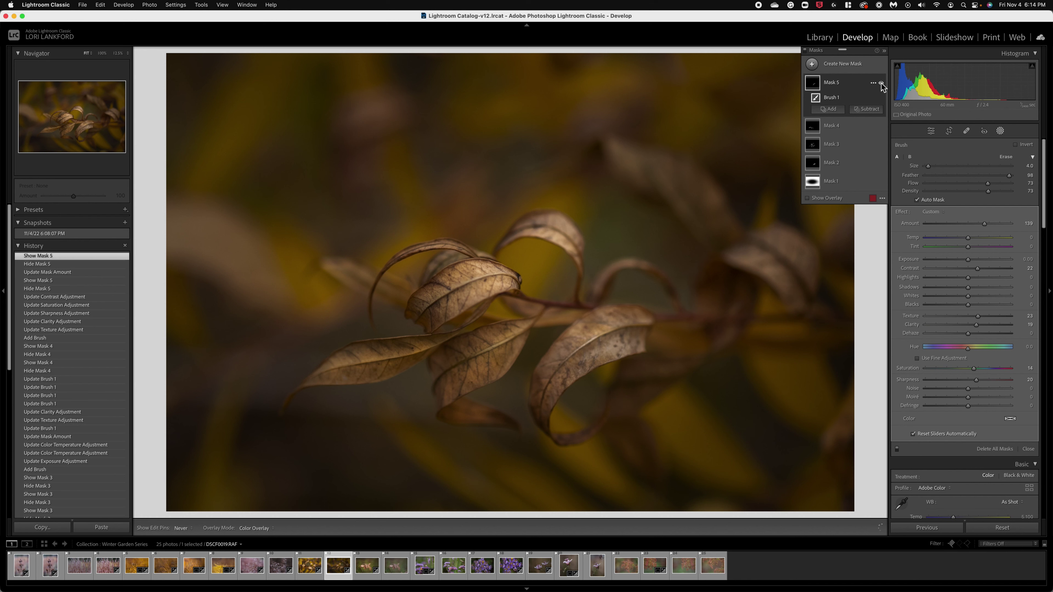
pyautogui.click(882, 83)
pyautogui.click(882, 83)
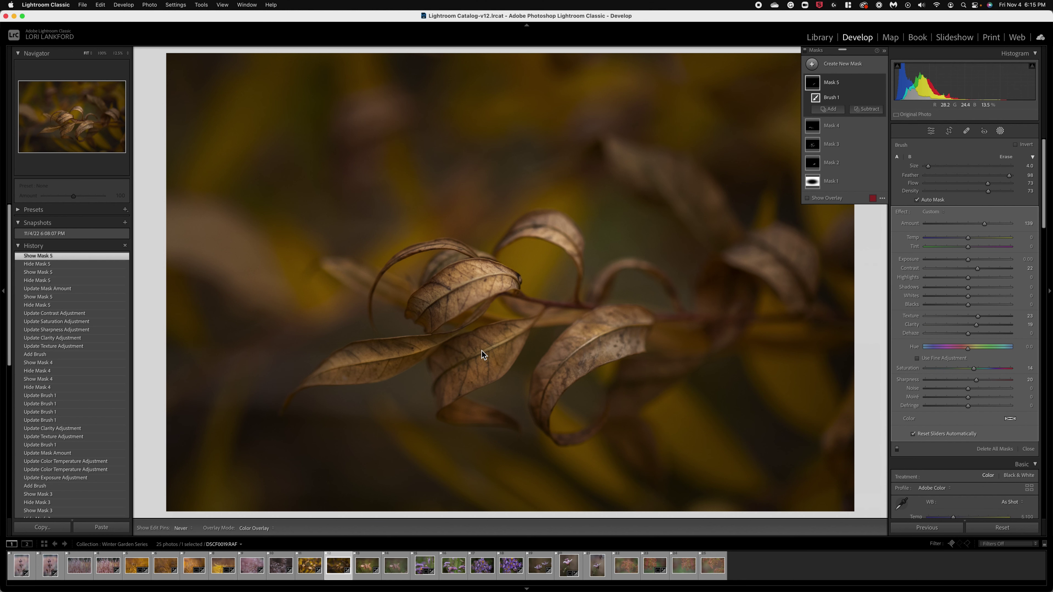
# Step: Compare the leaf photo with its original, view the branch photo DSCF0013.RAF, and return to the leaf photo
pyautogui.press('\\')
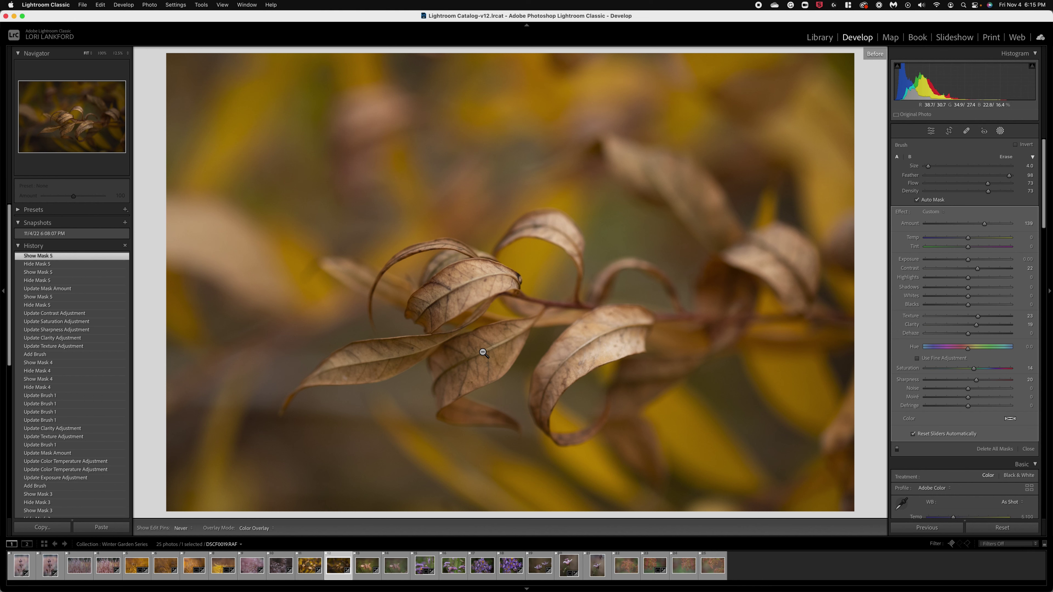
pyautogui.press('\\')
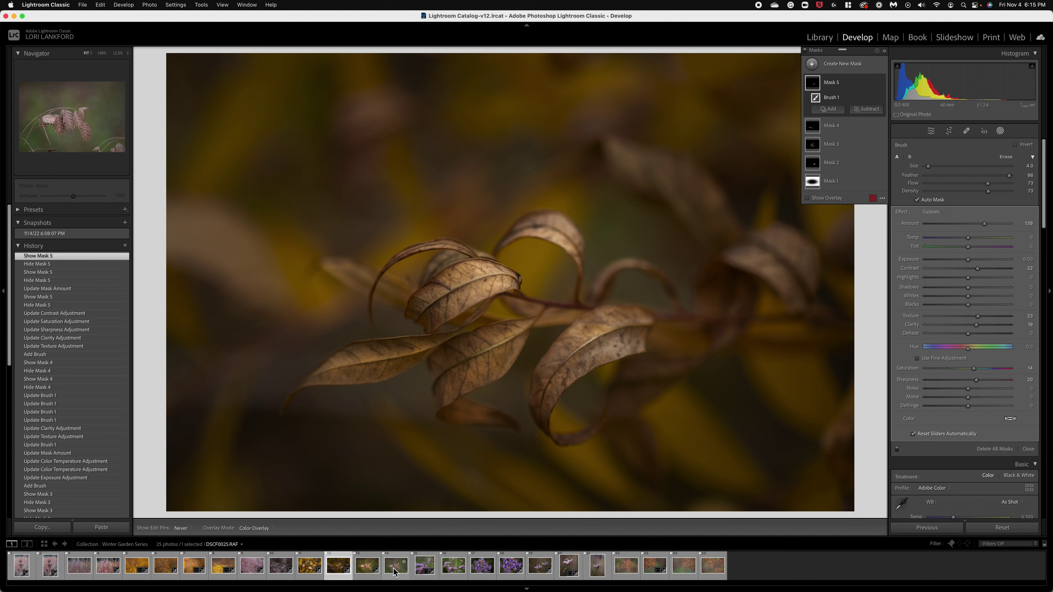
pyautogui.click(281, 571)
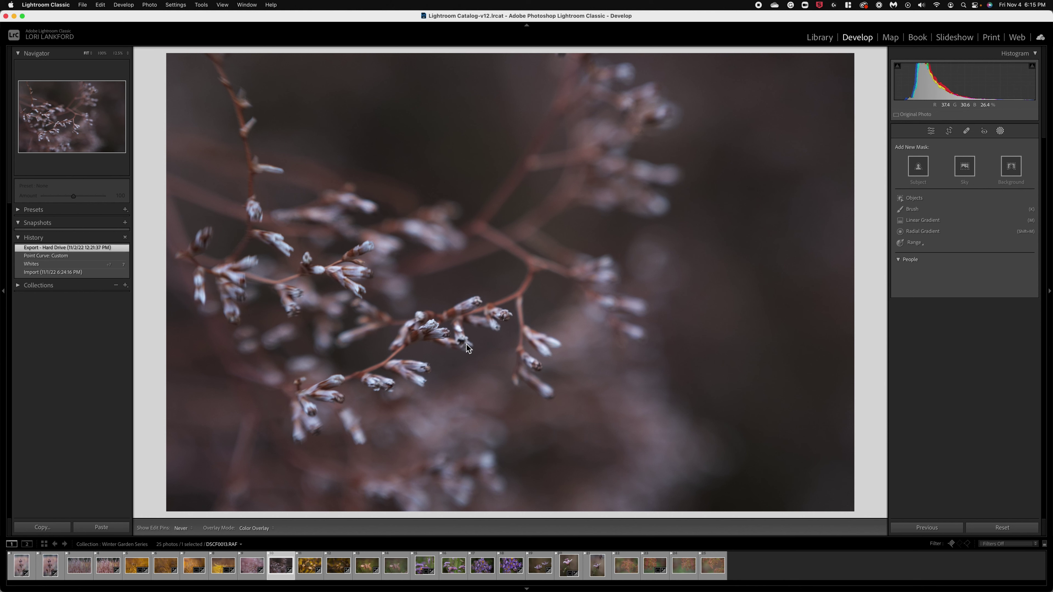
pyautogui.click(338, 567)
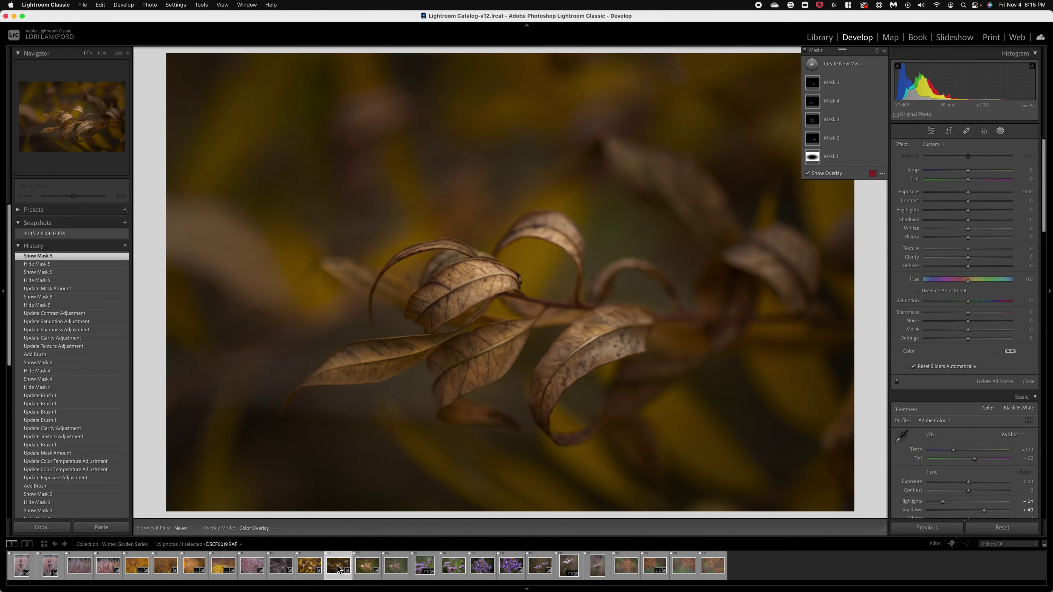